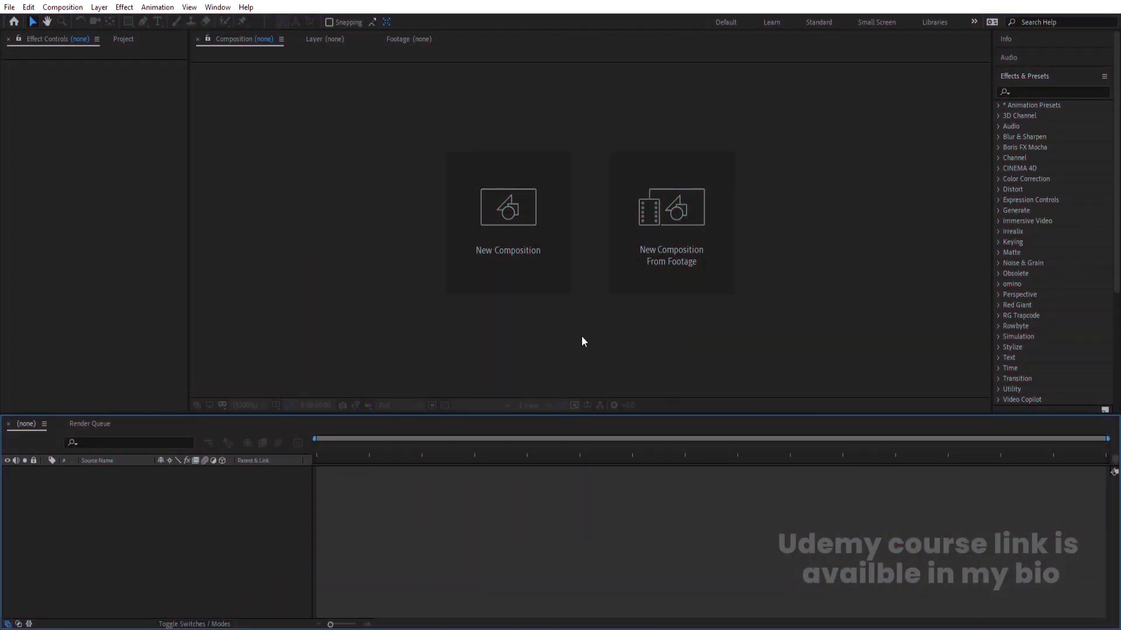
Start a new composition named "Main Animation" with a width of 1920 px and a height of 1080 px
{"action": "left_click", "coordinate": [496, 249]}
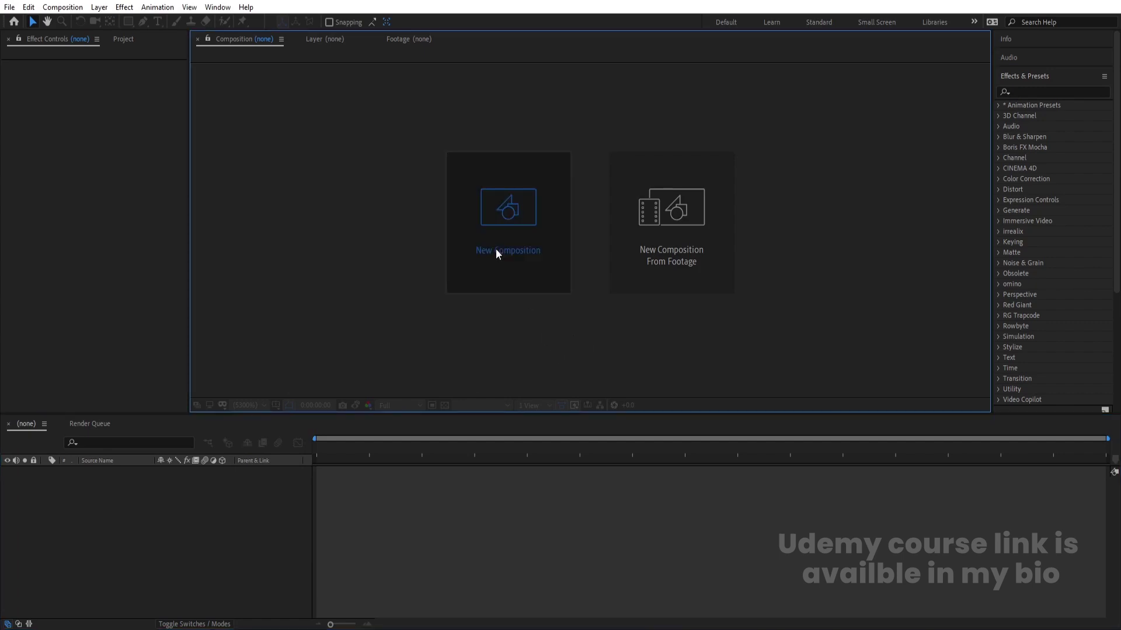
{"action": "type", "text": "Main Animation"}
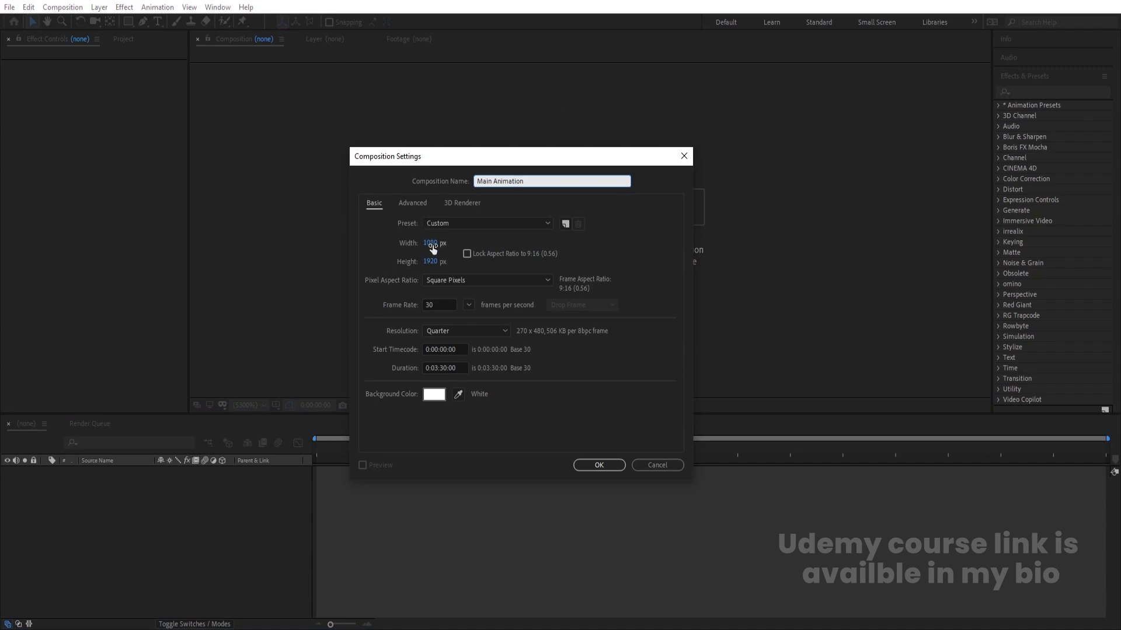
{"action": "left_click", "coordinate": [432, 244]}
{"action": "type", "text": "1920"}
{"action": "left_click", "coordinate": [432, 262]}
{"action": "type", "text": "1080"}
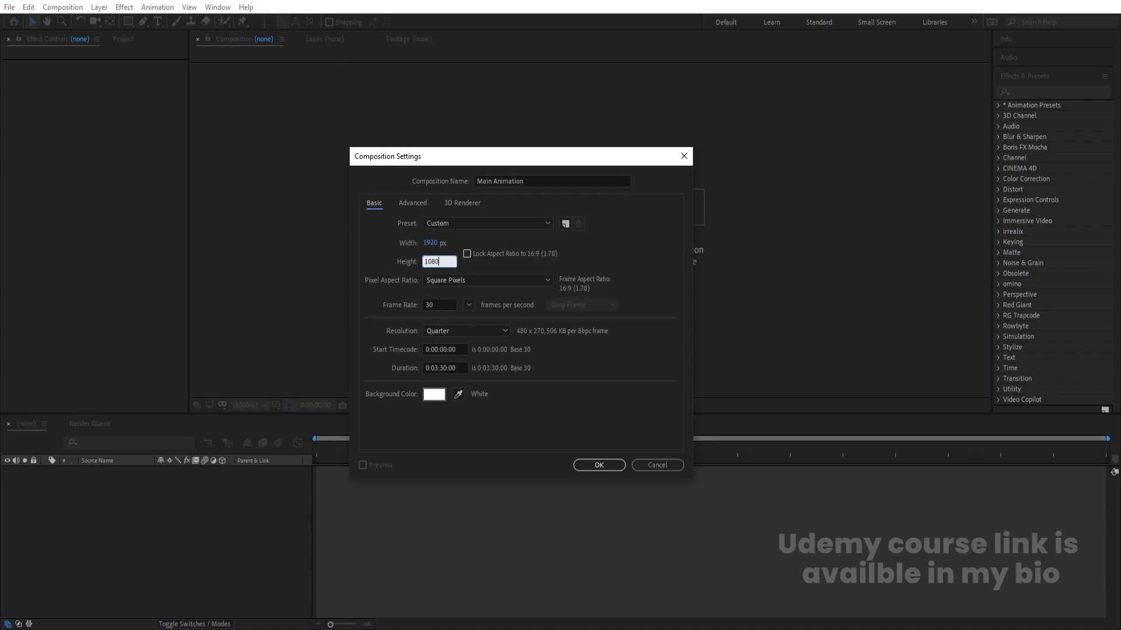
Set the composition's duration to 0:01:00:00 and its background color to black (000000), and create it
{"action": "left_click", "coordinate": [435, 368]}
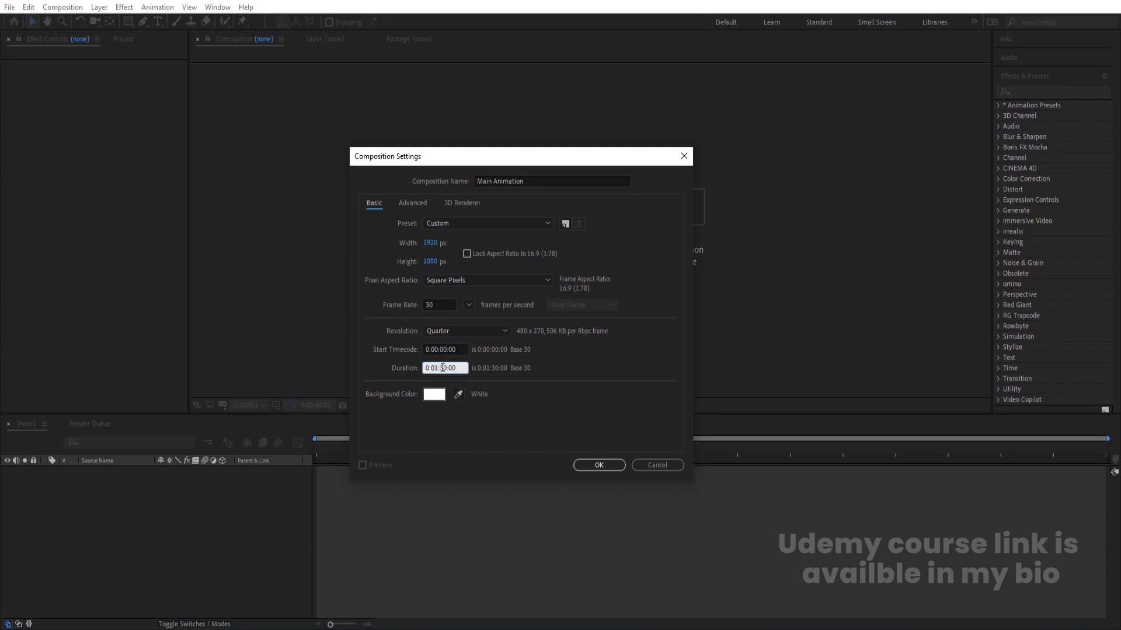
{"action": "left_click", "coordinate": [434, 395]}
{"action": "type", "text": "000000"}
{"action": "left_click", "coordinate": [302, 231]}
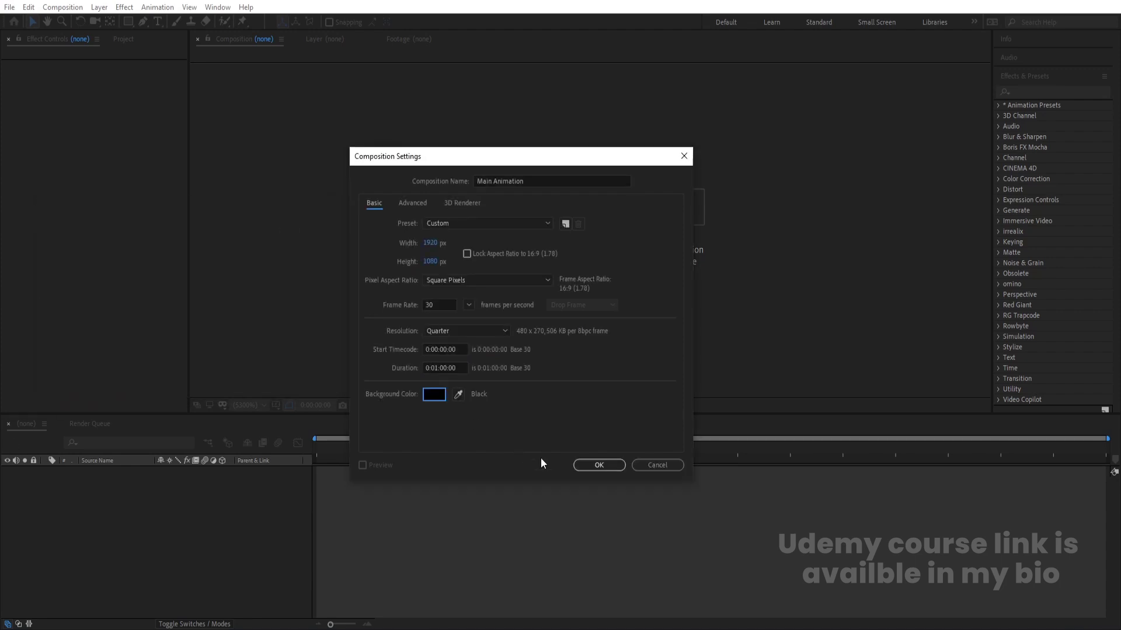
{"action": "left_click", "coordinate": [595, 466]}
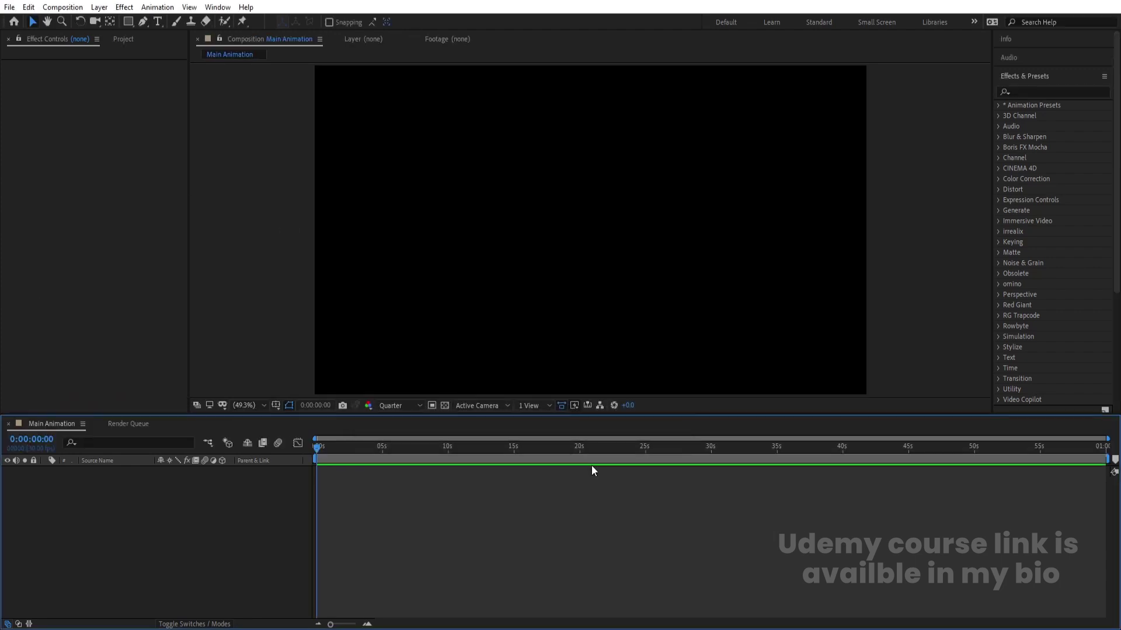
Turn on the title/action safe guides in the composition view
{"action": "left_click", "coordinate": [277, 405]}
{"action": "left_click", "coordinate": [331, 420]}
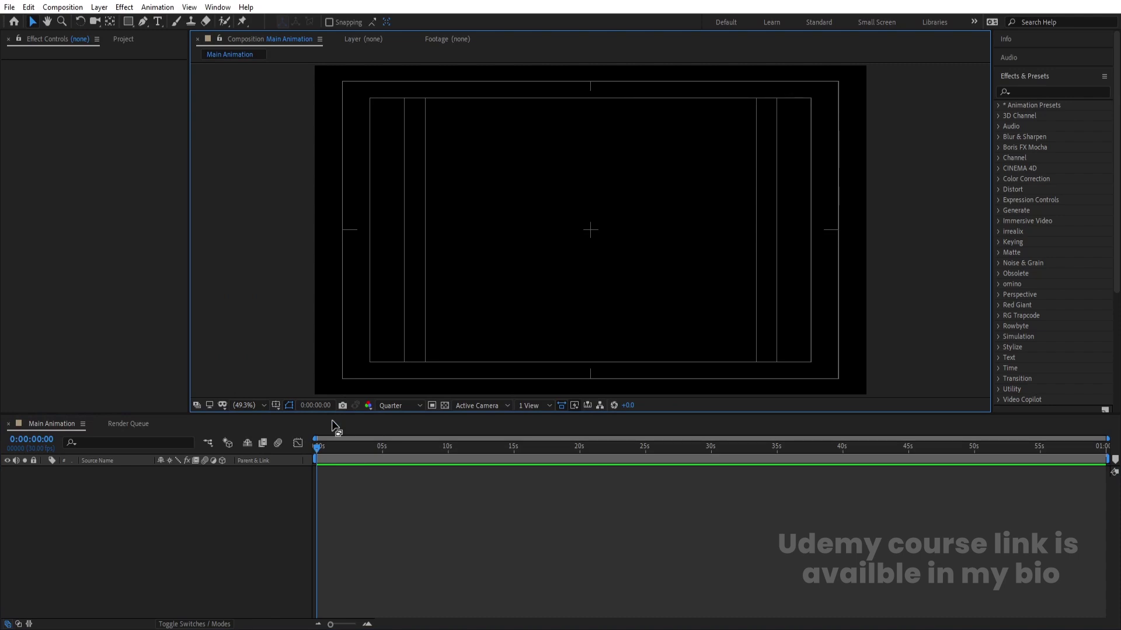
Create a new composition named "Side" measuring 1080 by 1080 px
{"action": "key", "text": "ctrl+k"}
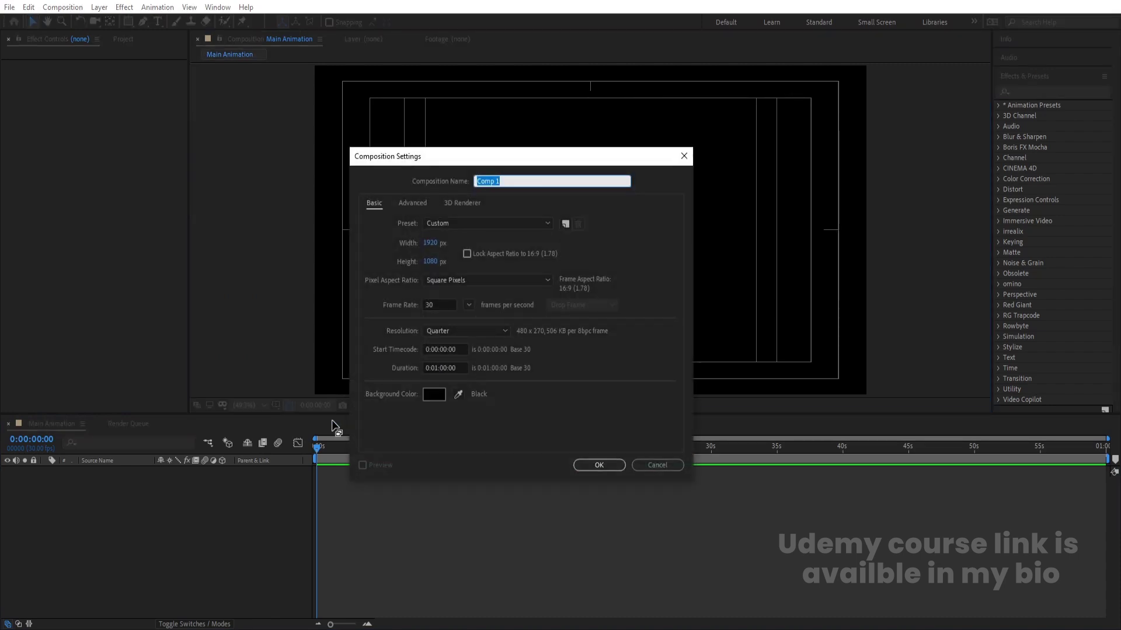
{"action": "type", "text": "Side"}
{"action": "left_click", "coordinate": [433, 251]}
{"action": "type", "text": "1080"}
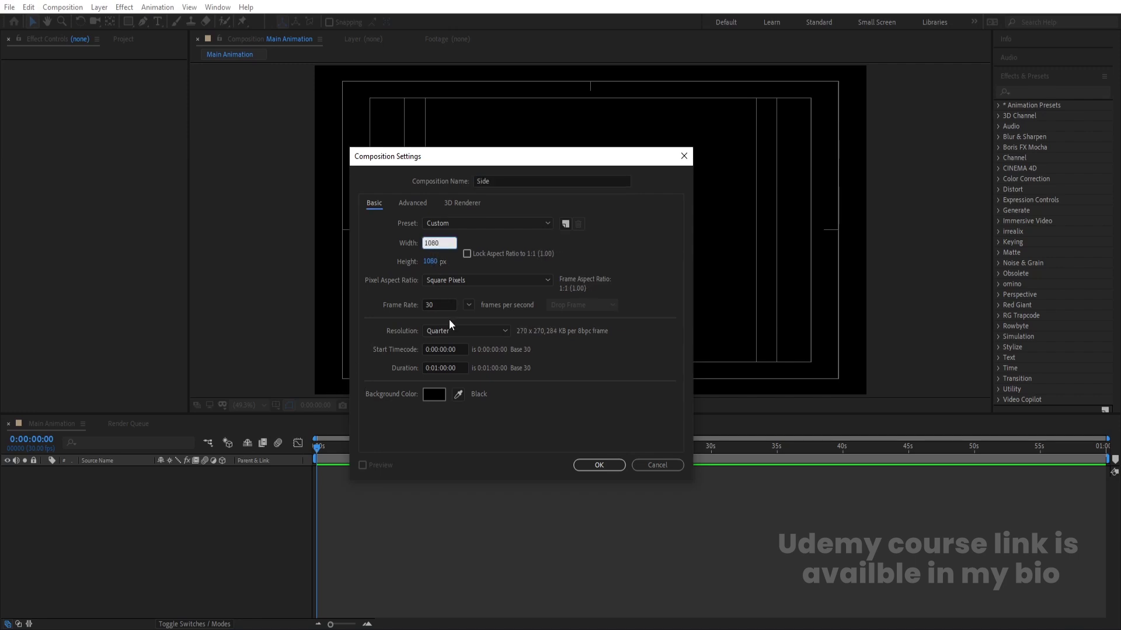
{"action": "left_click", "coordinate": [586, 464]}
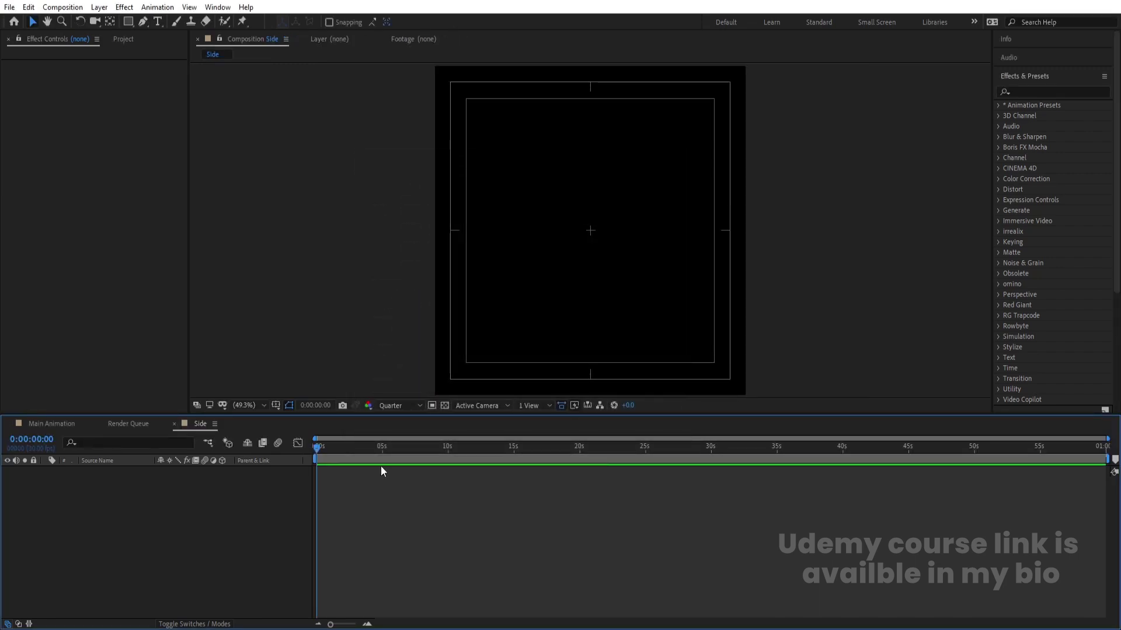
Create a new composition named "Strip" measuring 1080 by 270 px
{"action": "key", "text": "ctrl+n"}
{"action": "type", "text": "Strip"}
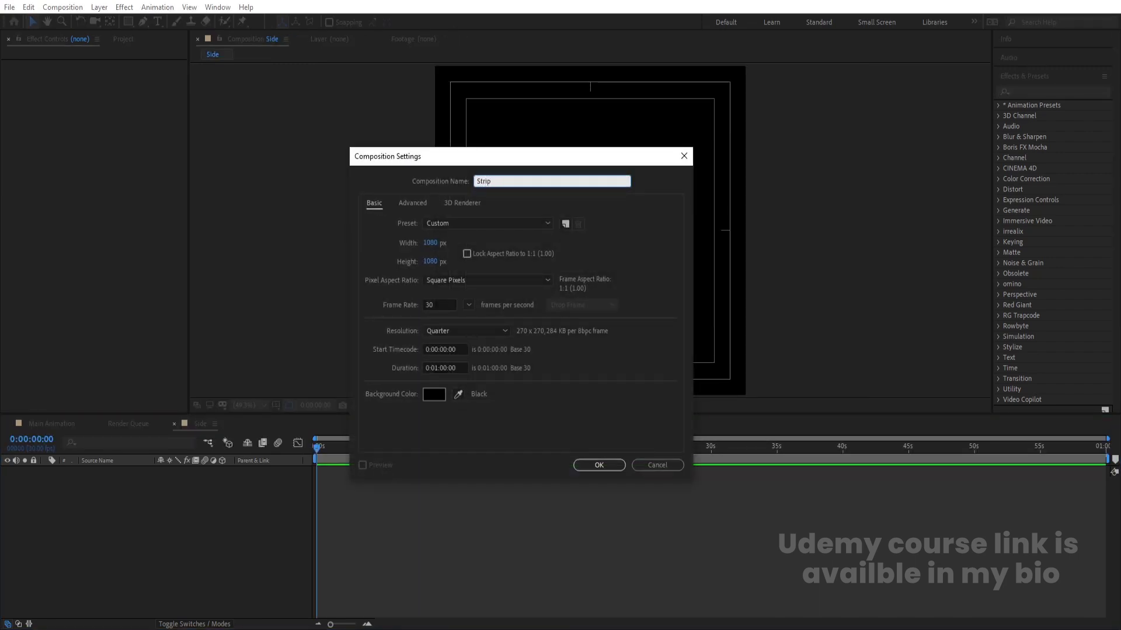
{"action": "left_click", "coordinate": [437, 266]}
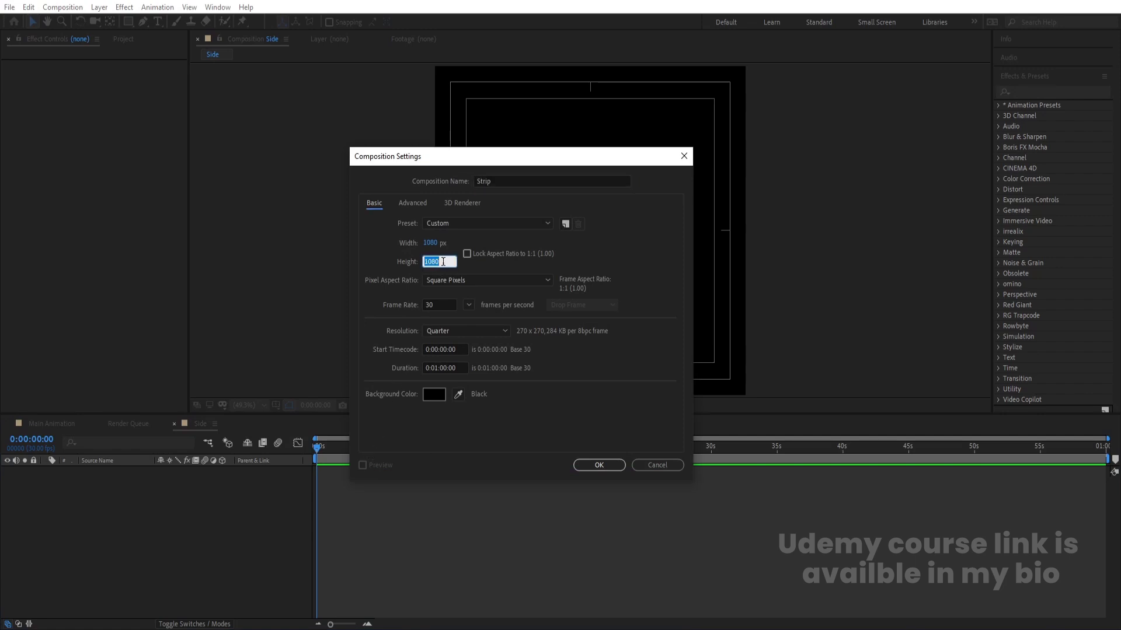
{"action": "key", "text": "shift+Tab"}
{"action": "left_click", "coordinate": [437, 264]}
{"action": "left_click", "coordinate": [443, 261]}
{"action": "left_click", "coordinate": [602, 465]}
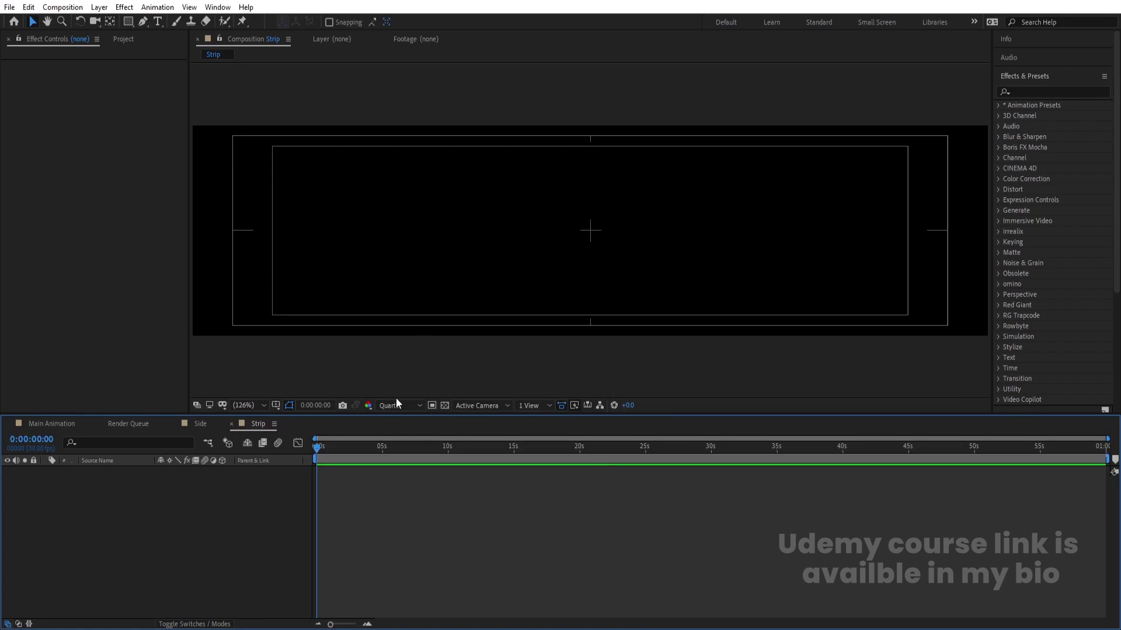
Add a white solid the size of the Strip composition and lock its layer
{"action": "key", "text": "ctrl+y"}
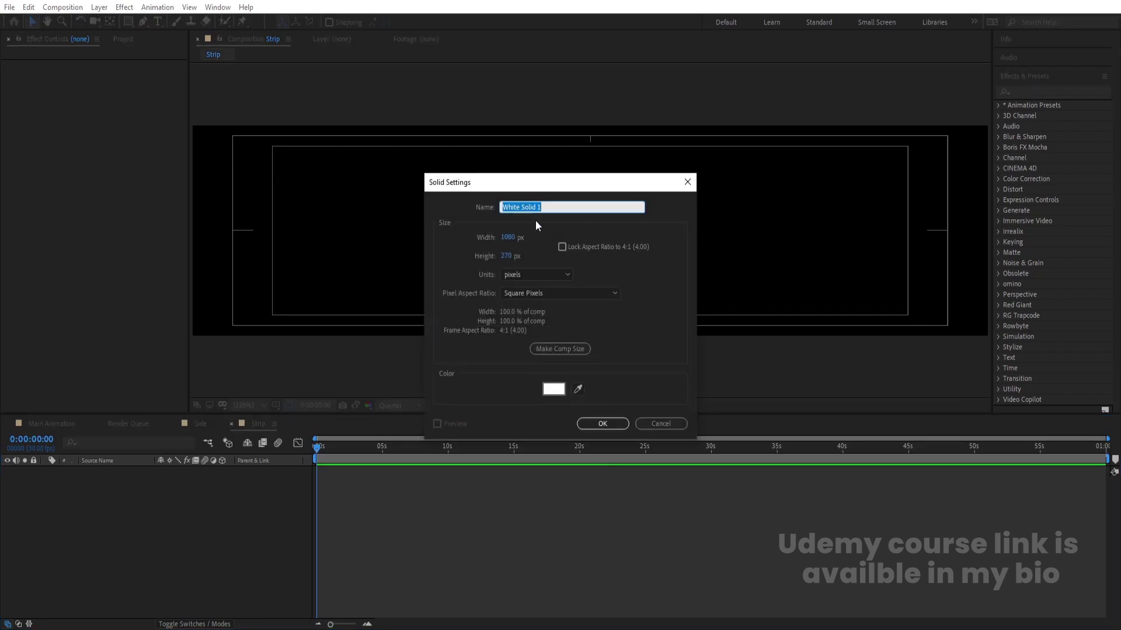
{"action": "left_click", "coordinate": [602, 423]}
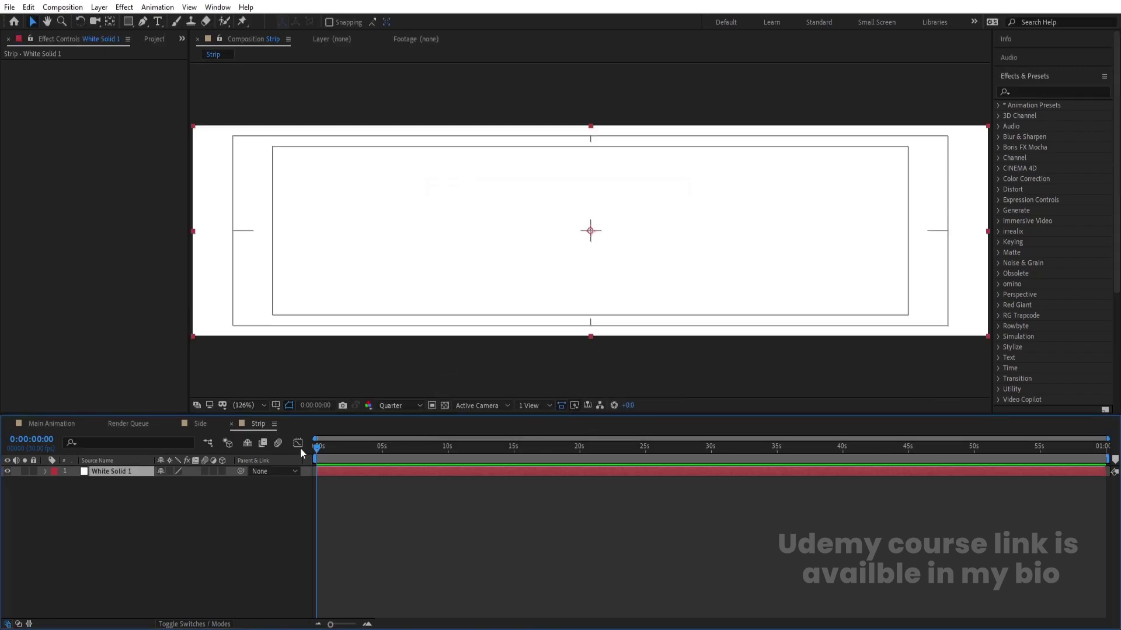
{"action": "left_click", "coordinate": [33, 471]}
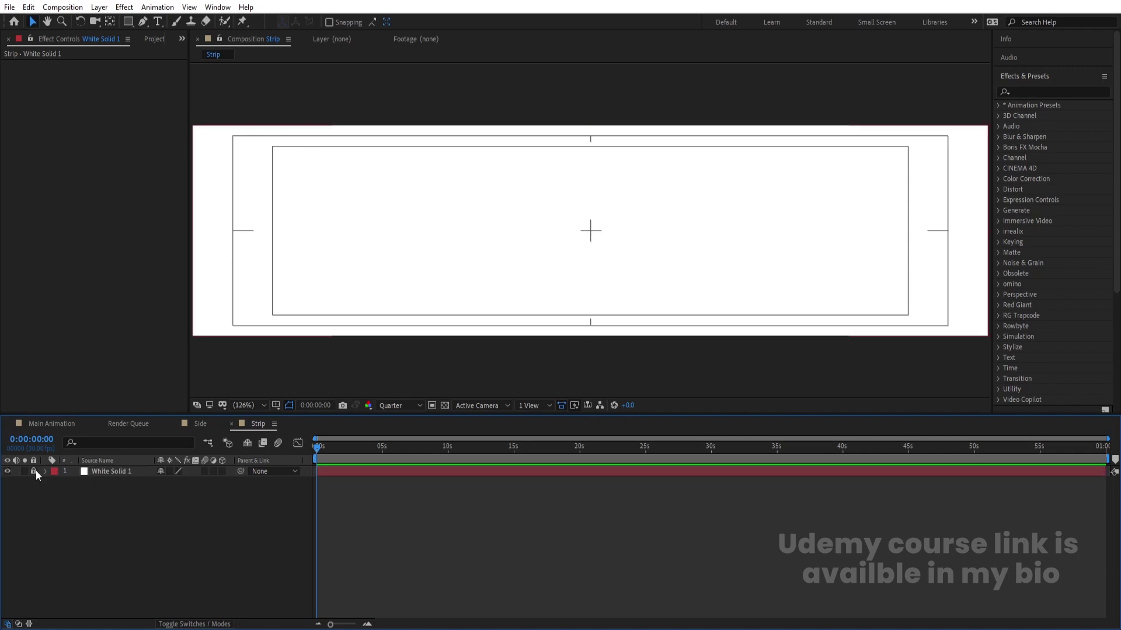
Start a text layer on the white strip and set its font to Poppins Bold
{"action": "left_click", "coordinate": [158, 22]}
{"action": "left_click", "coordinate": [383, 251]}
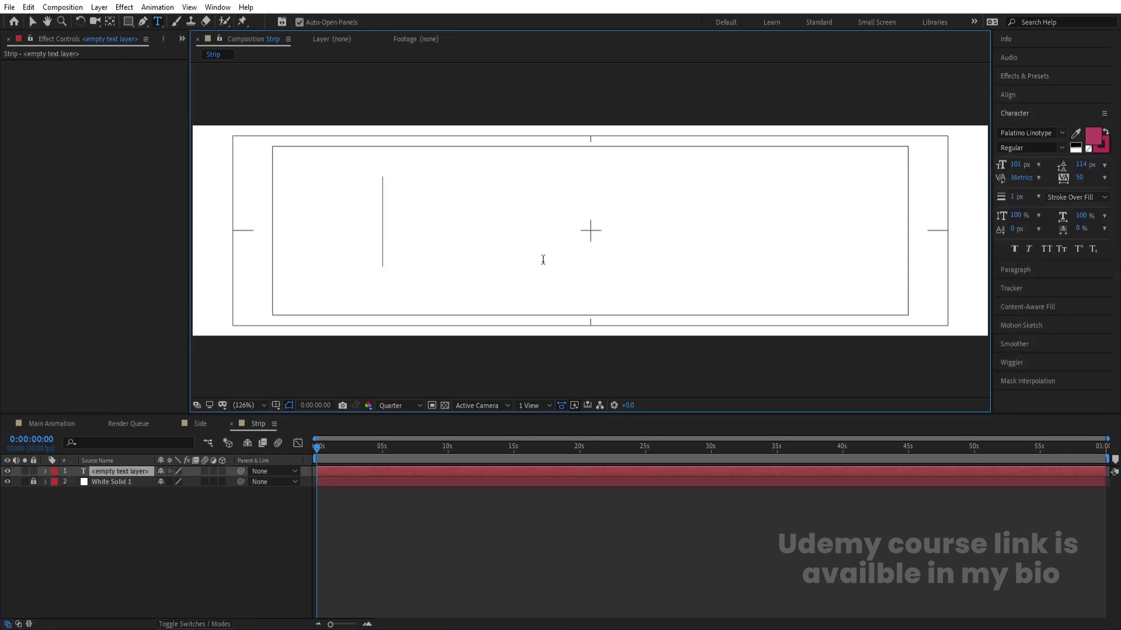
{"action": "left_click", "coordinate": [1025, 133]}
{"action": "type", "text": "op"}
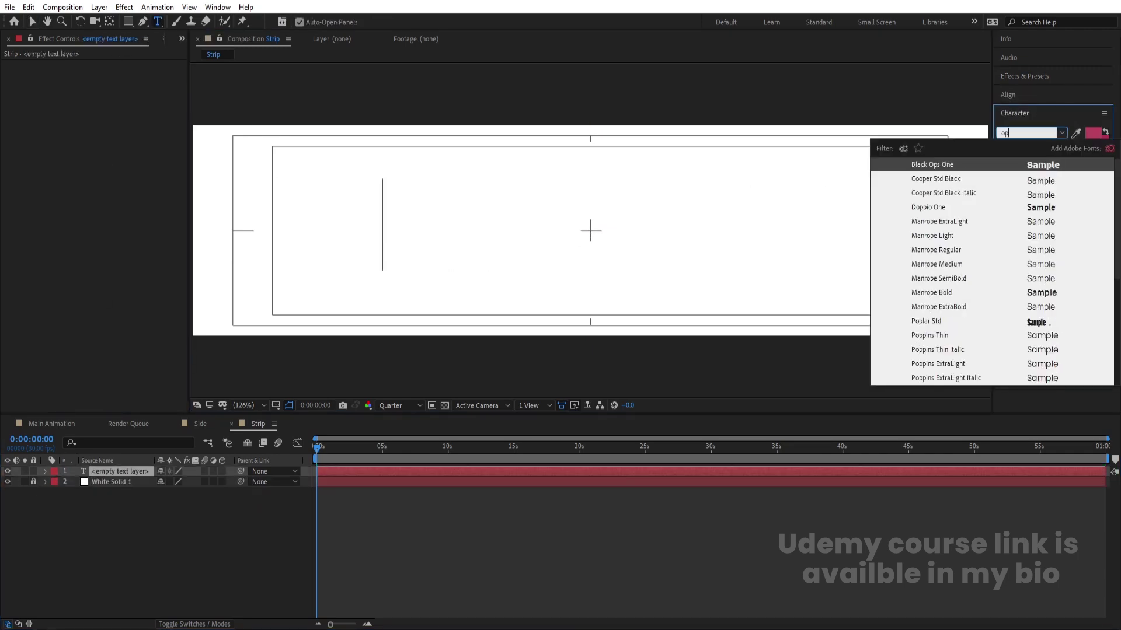
{"action": "key", "text": "BackSpace"}
{"action": "key", "text": "BackSpace"}
{"action": "type", "text": "po"}
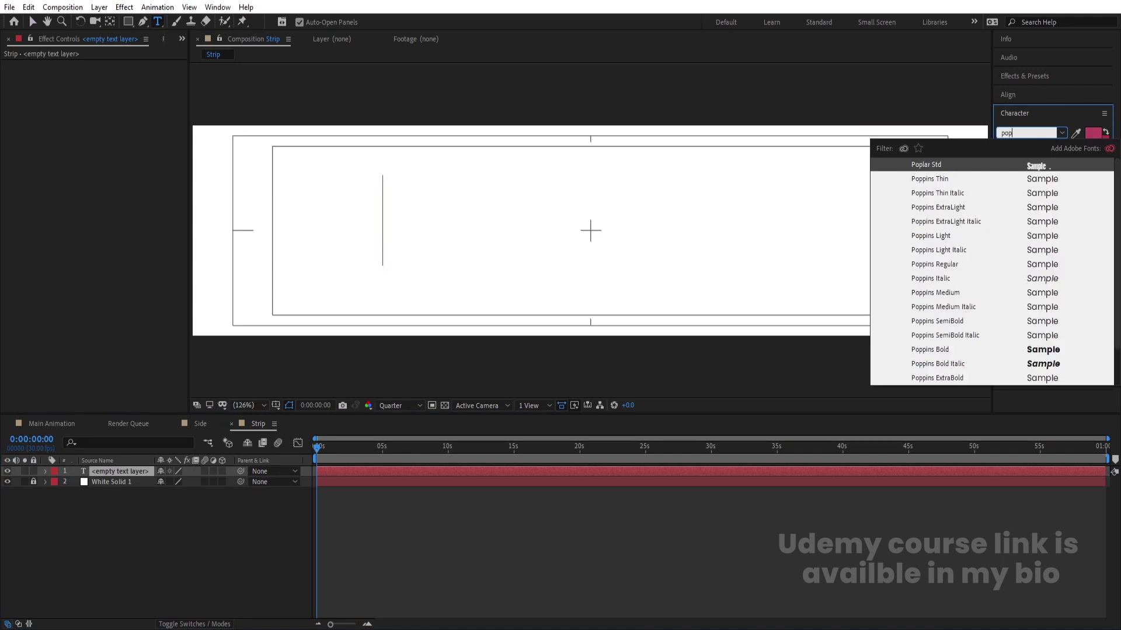
{"action": "left_click", "coordinate": [992, 349]}
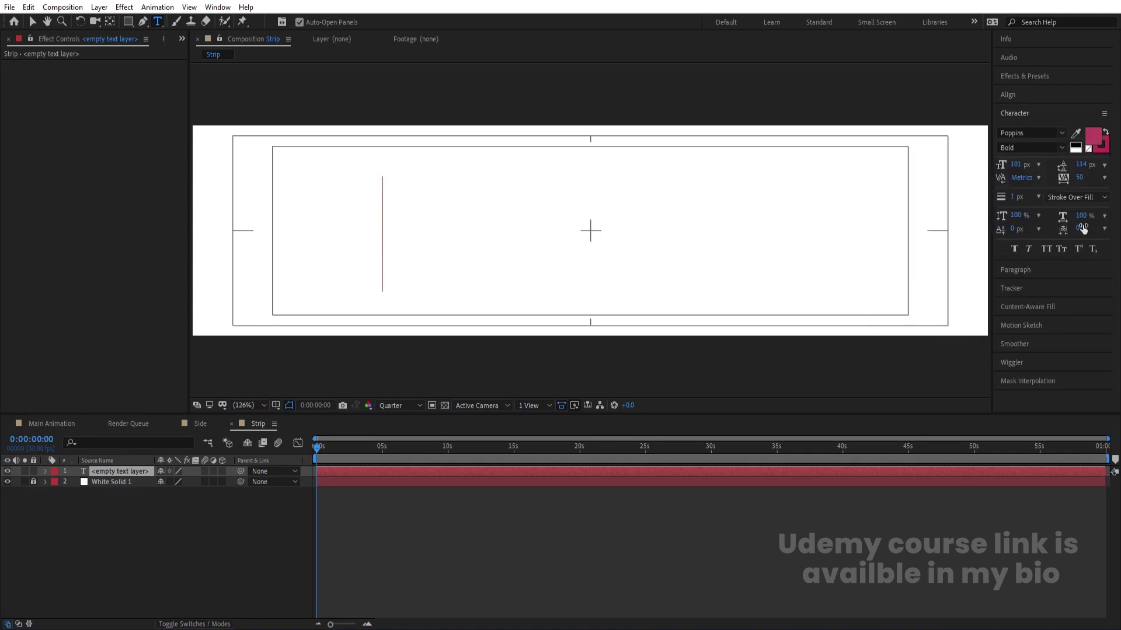
Remove the text stroke, make the fill black, and set the font style to Black with tracking 0
{"action": "left_click", "coordinate": [1103, 149]}
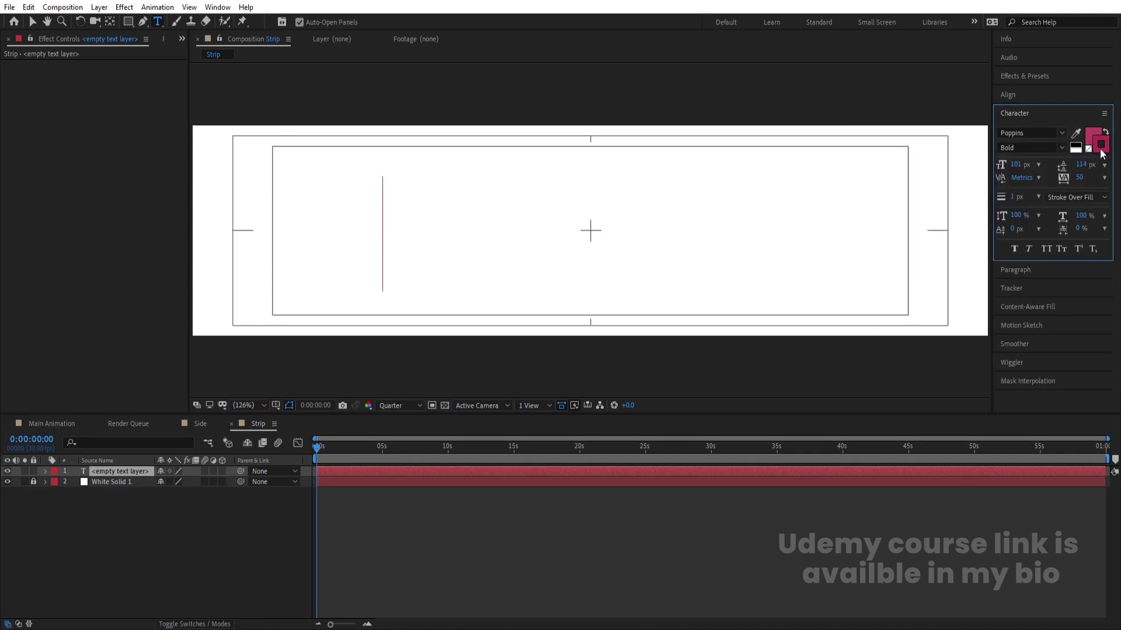
{"action": "left_click", "coordinate": [1089, 149]}
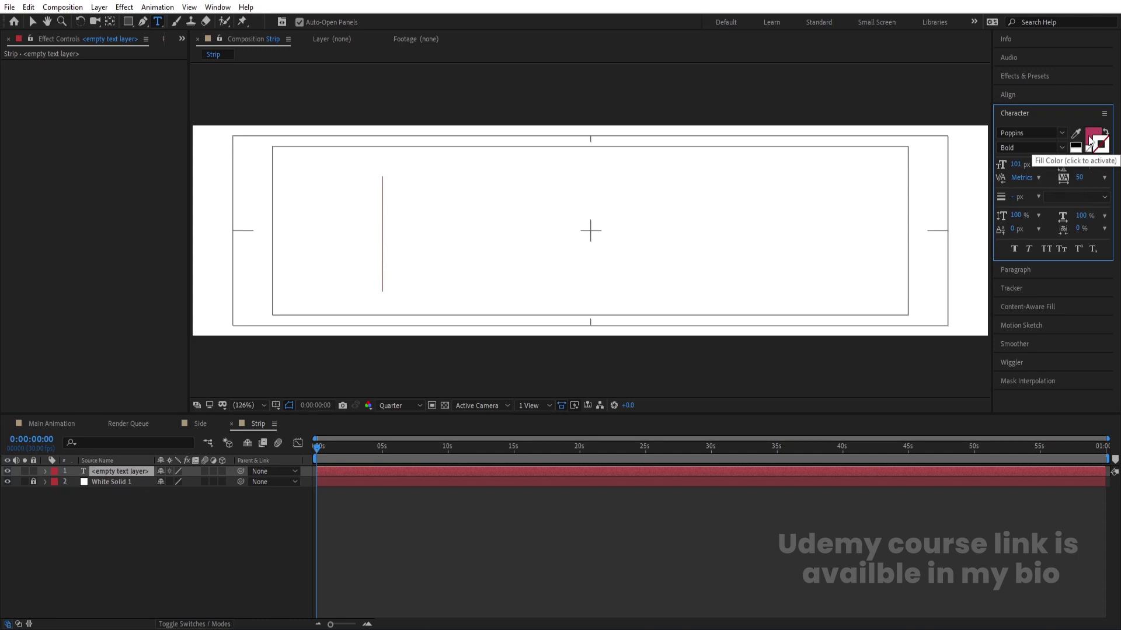
{"action": "left_click", "coordinate": [1062, 150]}
{"action": "left_click", "coordinate": [1035, 349]}
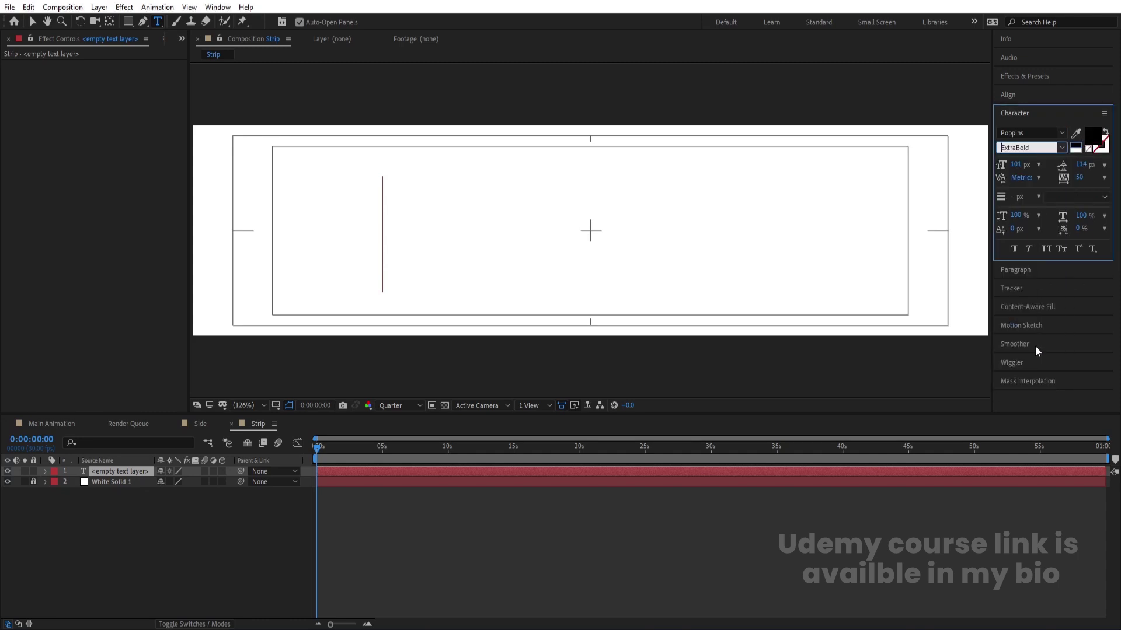
{"action": "left_click", "coordinate": [1062, 148]}
{"action": "left_click", "coordinate": [1031, 374]}
{"action": "left_click", "coordinate": [998, 248]}
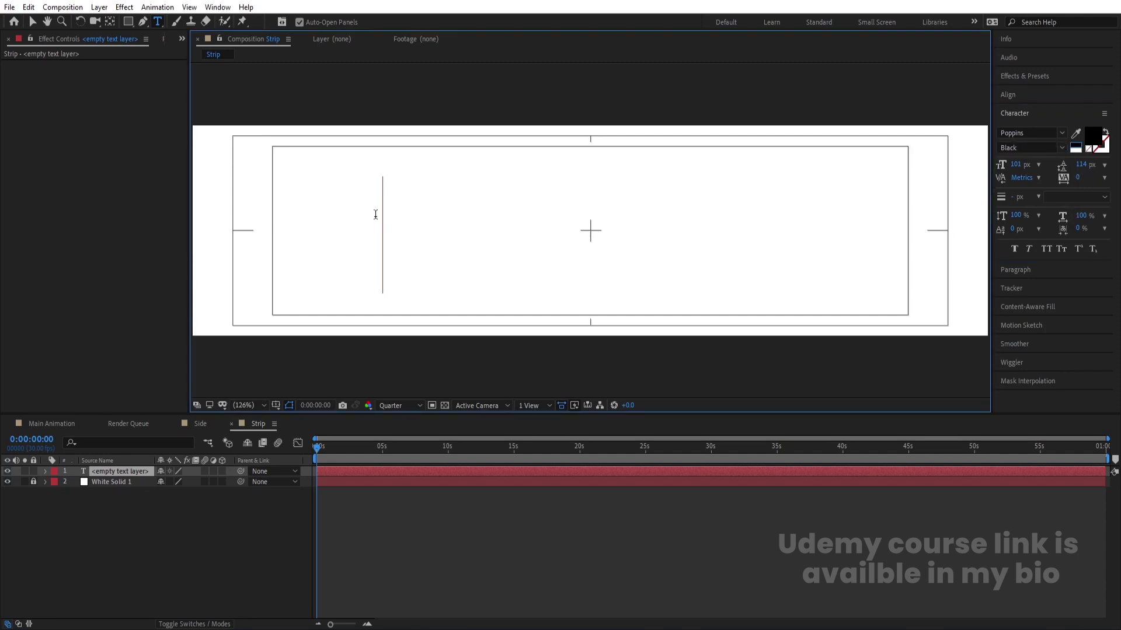
Enter "- BOLD -" as the text and finish editing the layer
{"action": "type", "text": "-"}
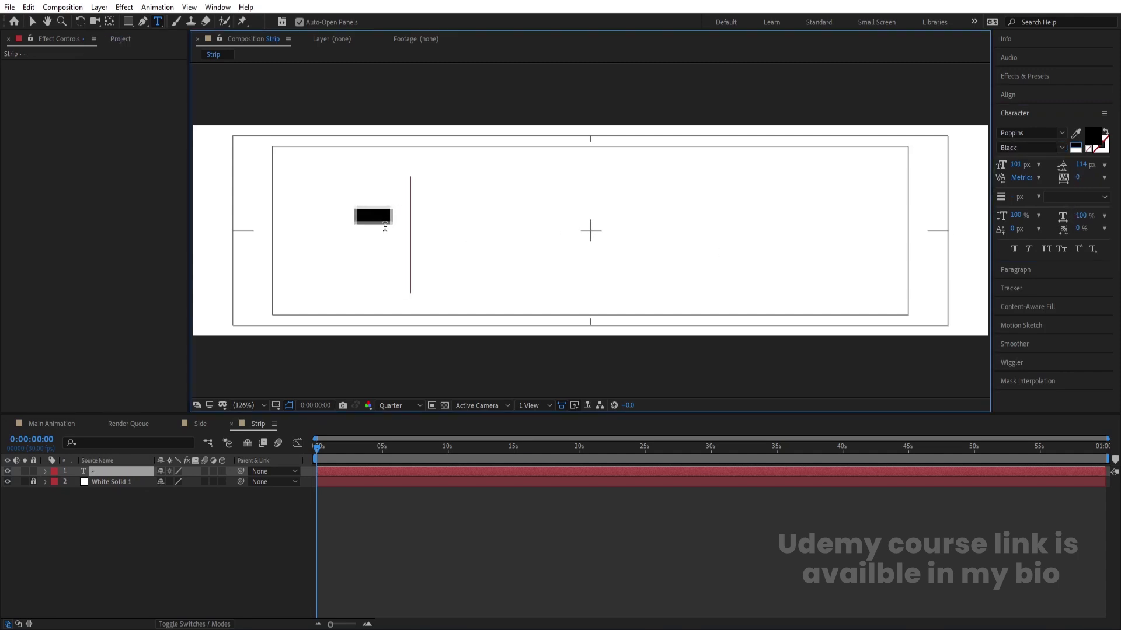
{"action": "type", "text": " BOLD -"}
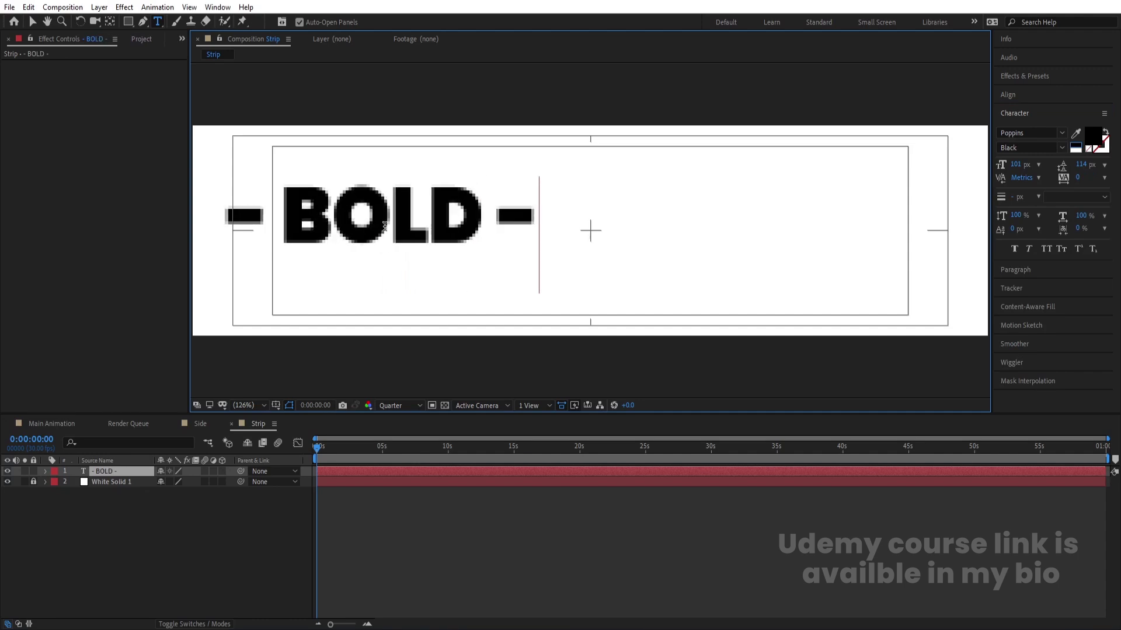
{"action": "left_click", "coordinate": [76, 475]}
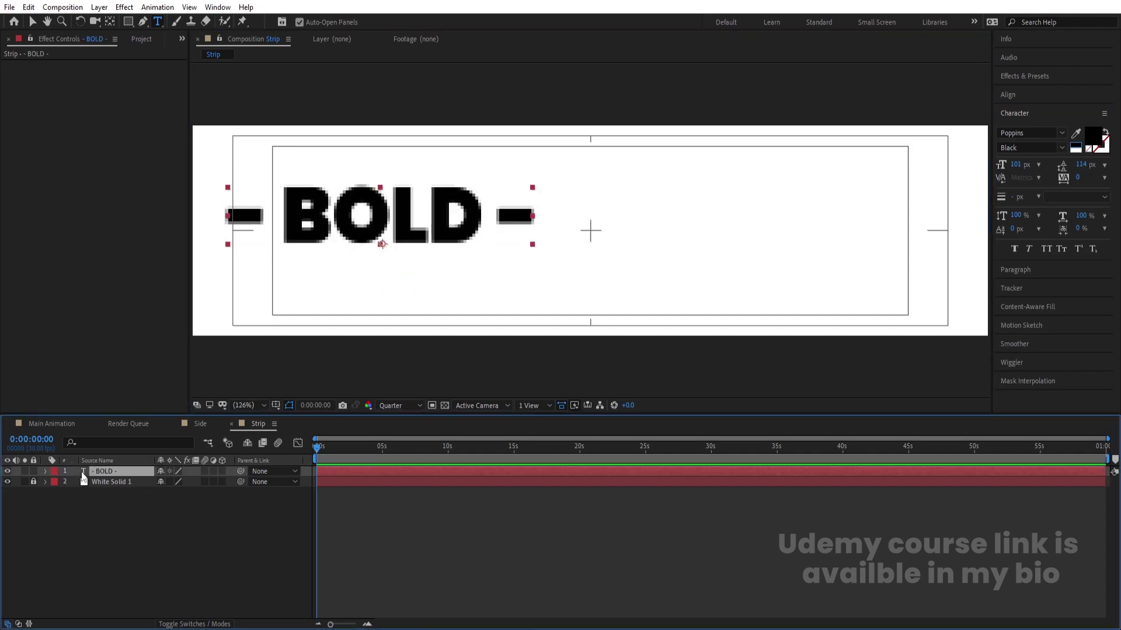
Center the text's anchor point and align the layer horizontally and vertically to the composition's center
{"action": "key", "text": "ctrl+alt+Home"}
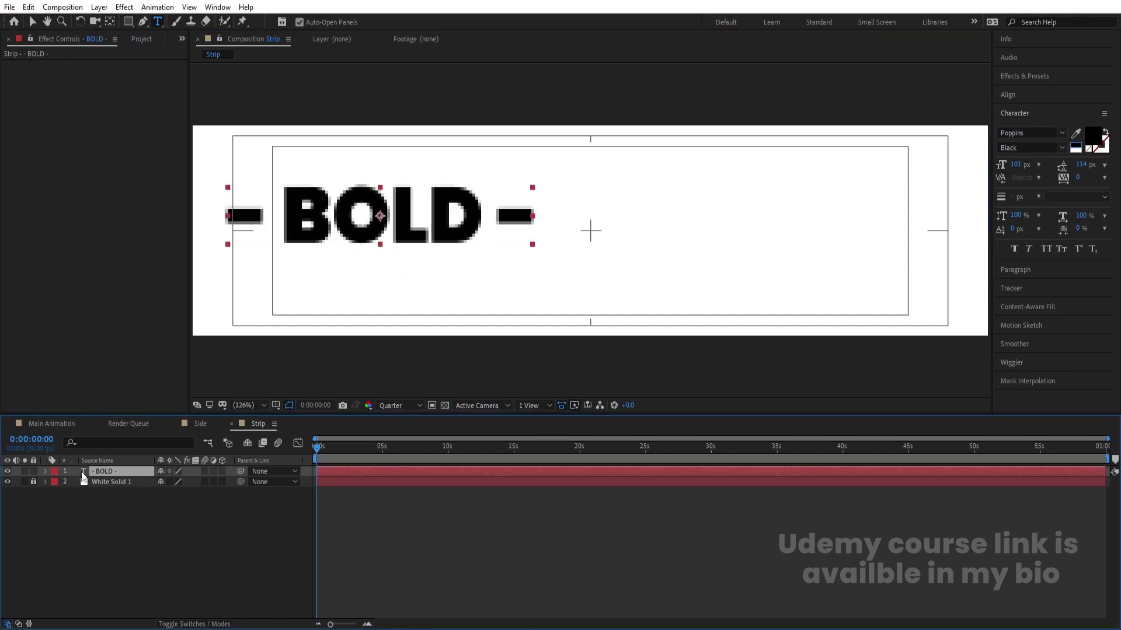
{"action": "left_click", "coordinate": [1014, 96]}
{"action": "left_click", "coordinate": [1026, 126]}
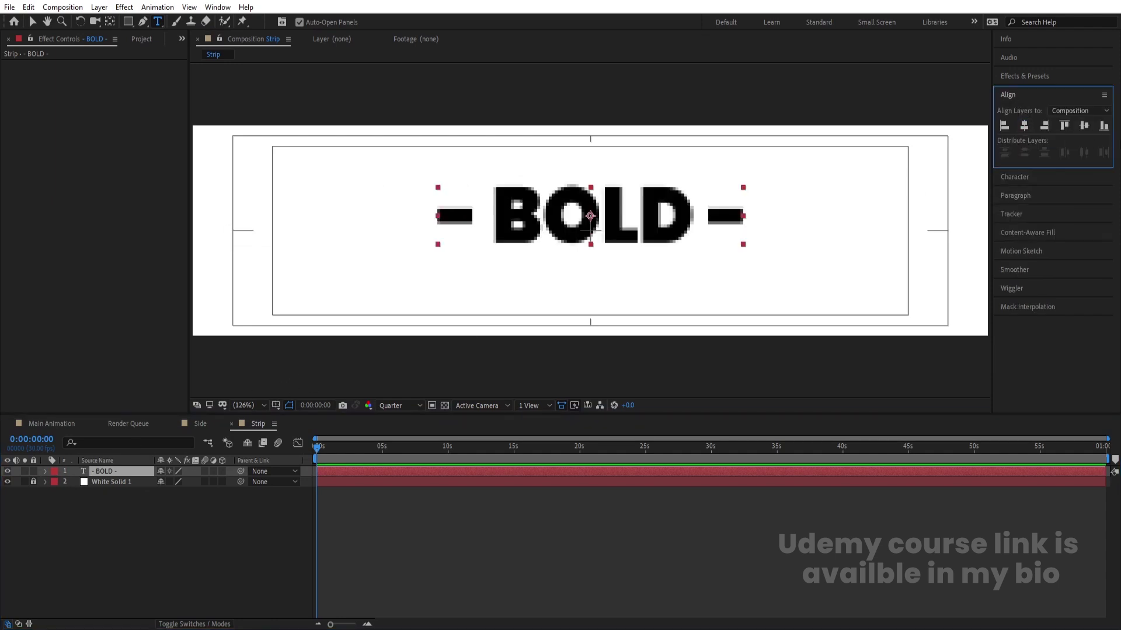
{"action": "left_click", "coordinate": [1087, 125]}
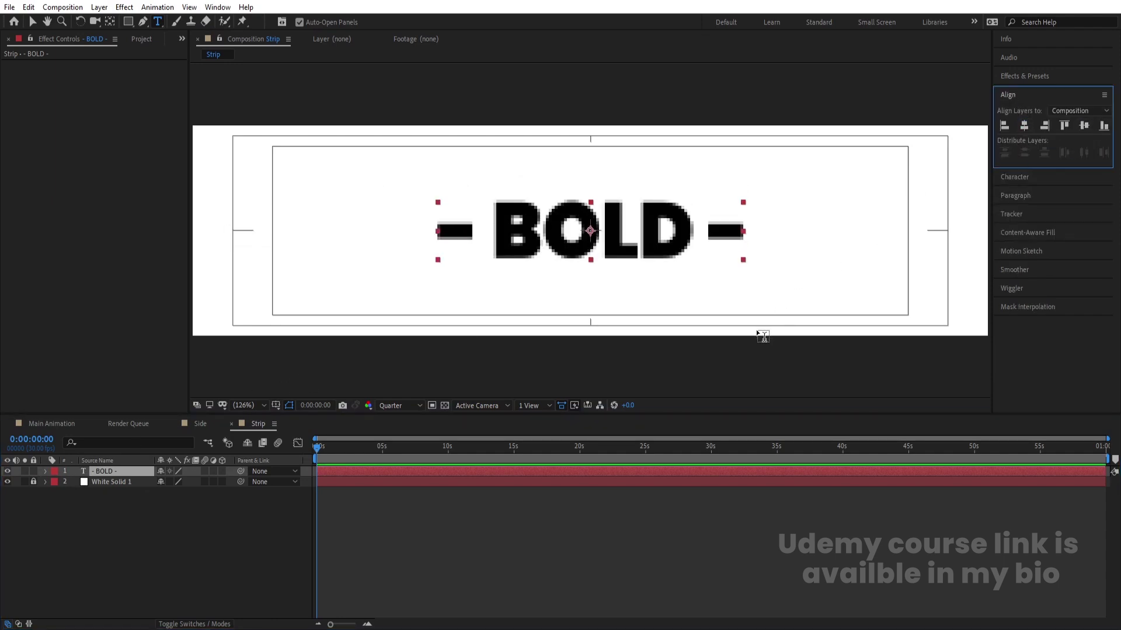
Scale the "- BOLD -" text layer to 235%
{"action": "key", "text": "s"}
{"action": "left_click_drag", "start_coordinate": [185, 485], "coordinate": [241, 471]}
{"action": "left_click", "coordinate": [238, 514]}
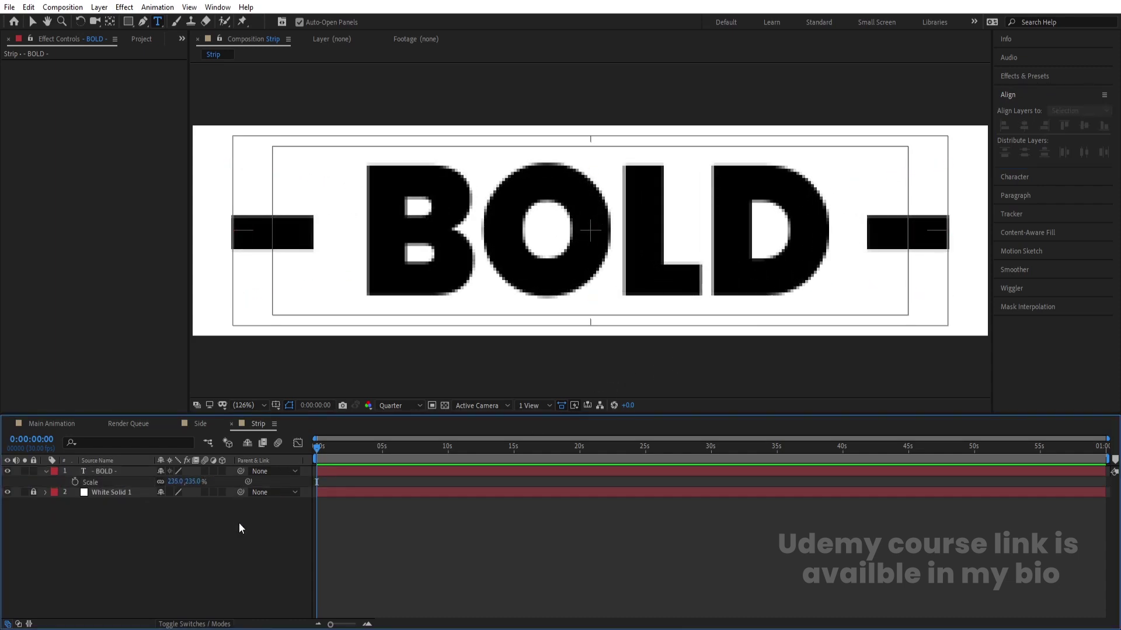
Add a rectangle shape covering the whole Strip composition, with no fill and a black (000000) stroke
{"action": "left_click", "coordinate": [127, 24]}
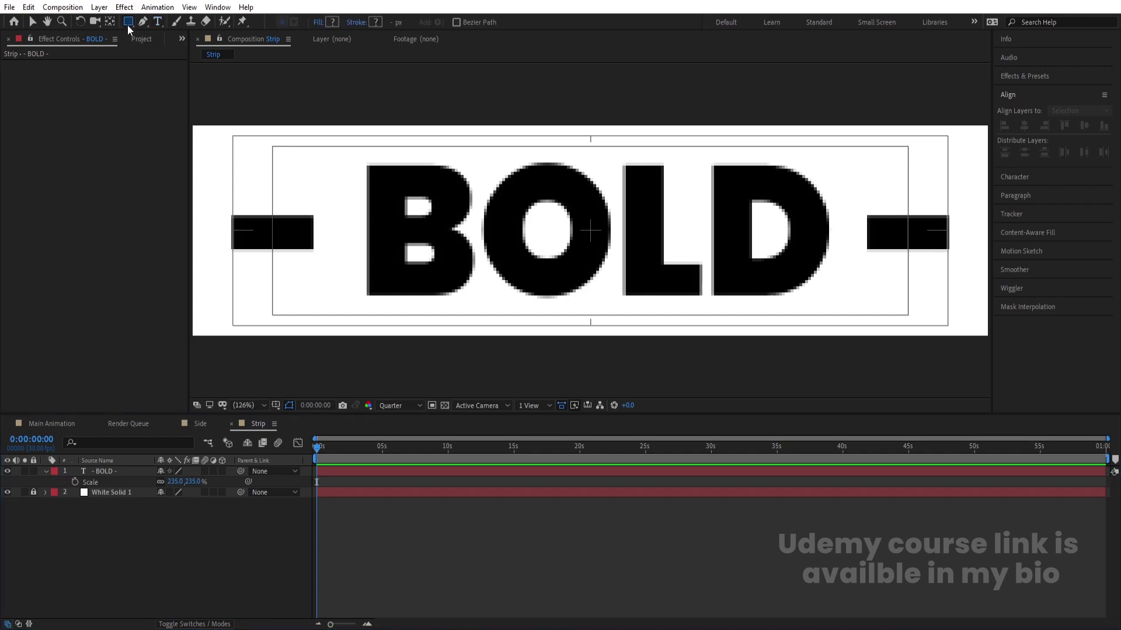
{"action": "left_click", "coordinate": [327, 22]}
{"action": "left_click", "coordinate": [500, 280]}
{"action": "left_click", "coordinate": [540, 351]}
{"action": "left_click", "coordinate": [376, 22]}
{"action": "left_click_drag", "start_coordinate": [76, 378], "coordinate": [2, 436]}
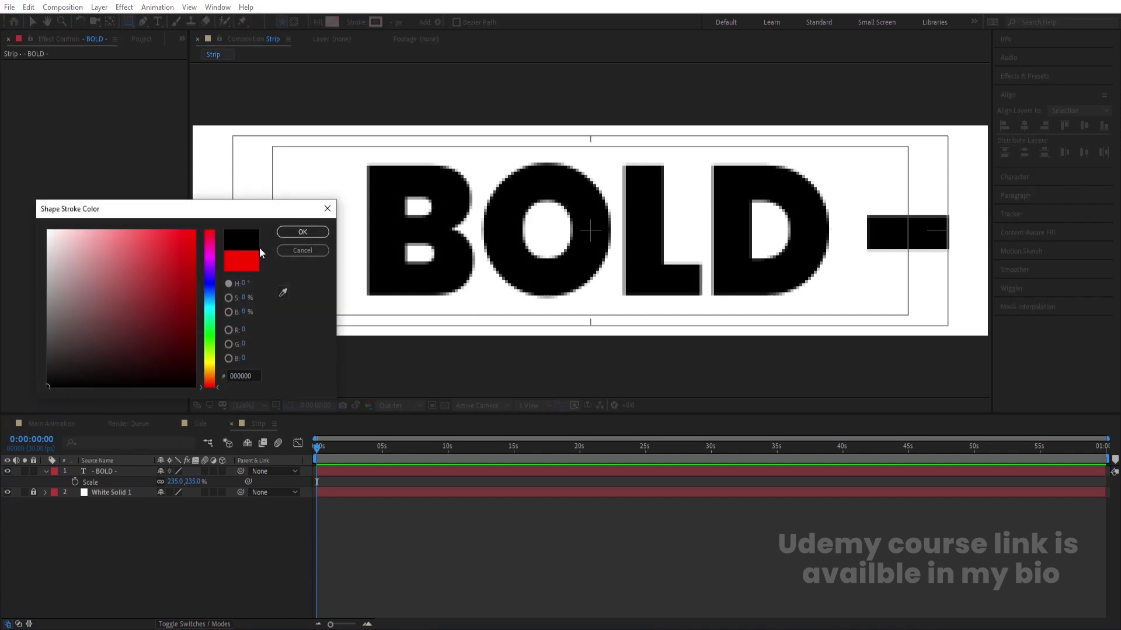
{"action": "left_click", "coordinate": [318, 232]}
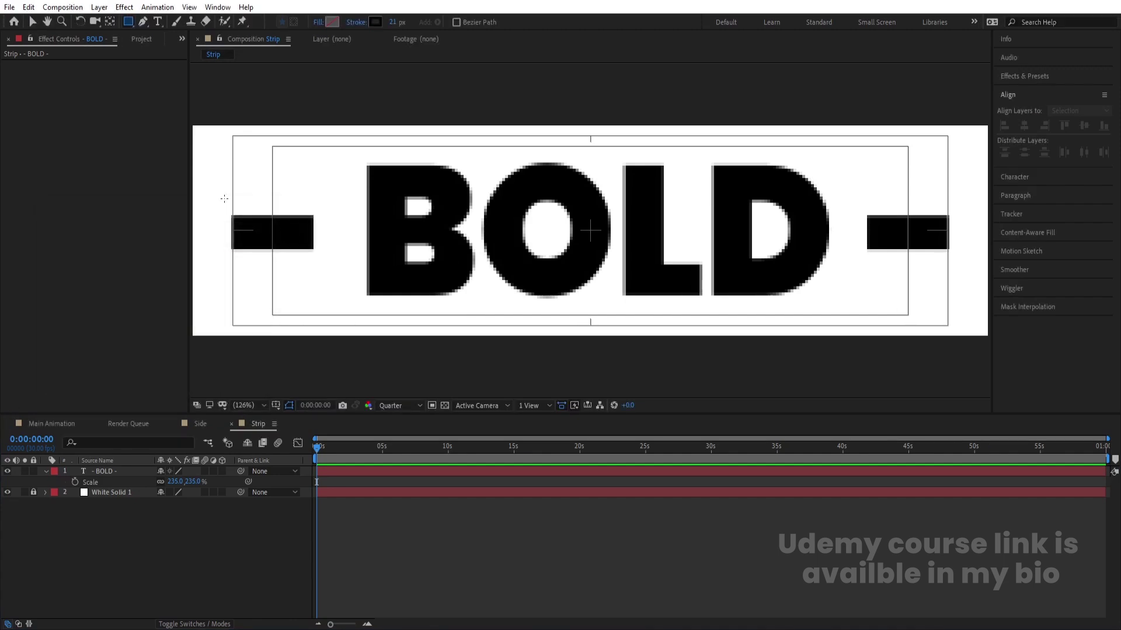
{"action": "double_click", "coordinate": [126, 21]}
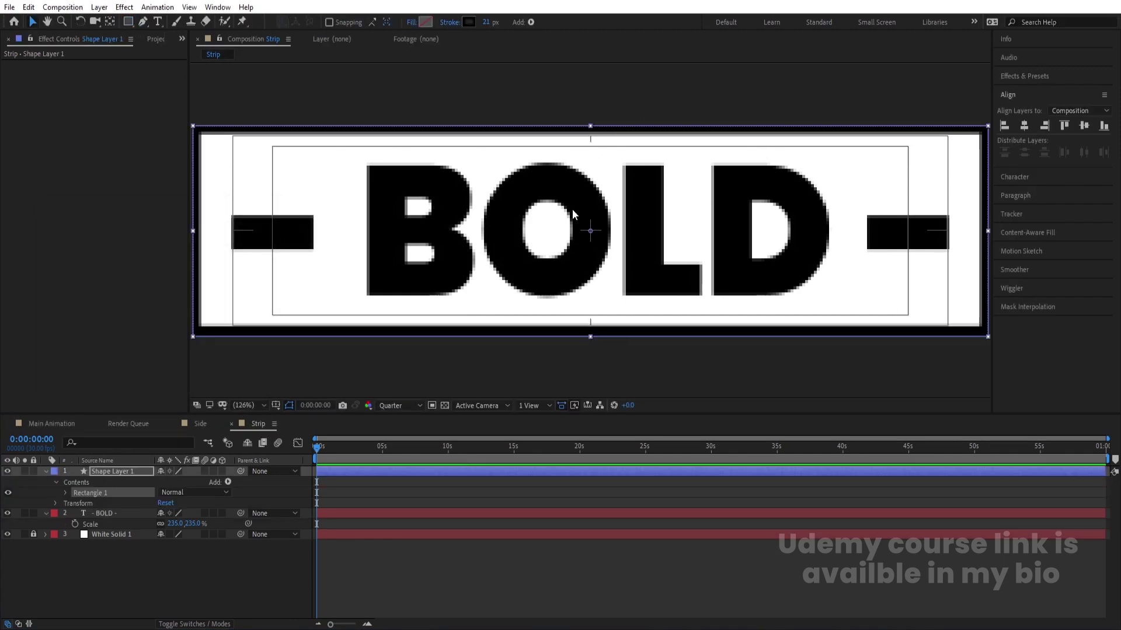
Unlink the rectangle path's size proportions and shrink it to about 1040 by 238 px, insetting the border from the Strip composition's edges
{"action": "left_click", "coordinate": [65, 492]}
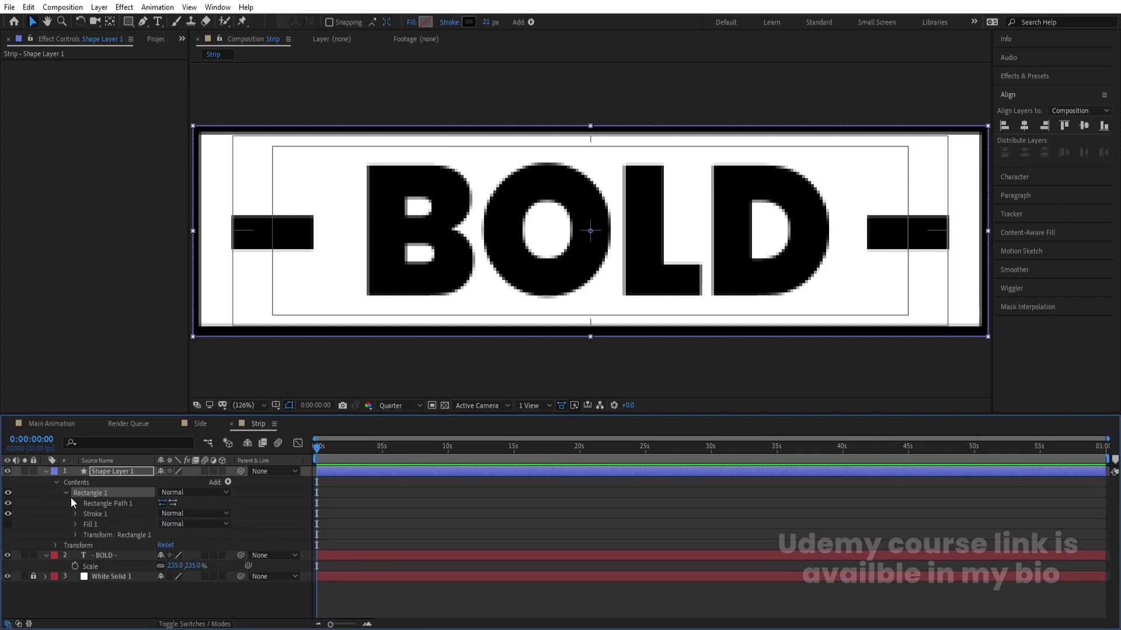
{"action": "left_click", "coordinate": [75, 503]}
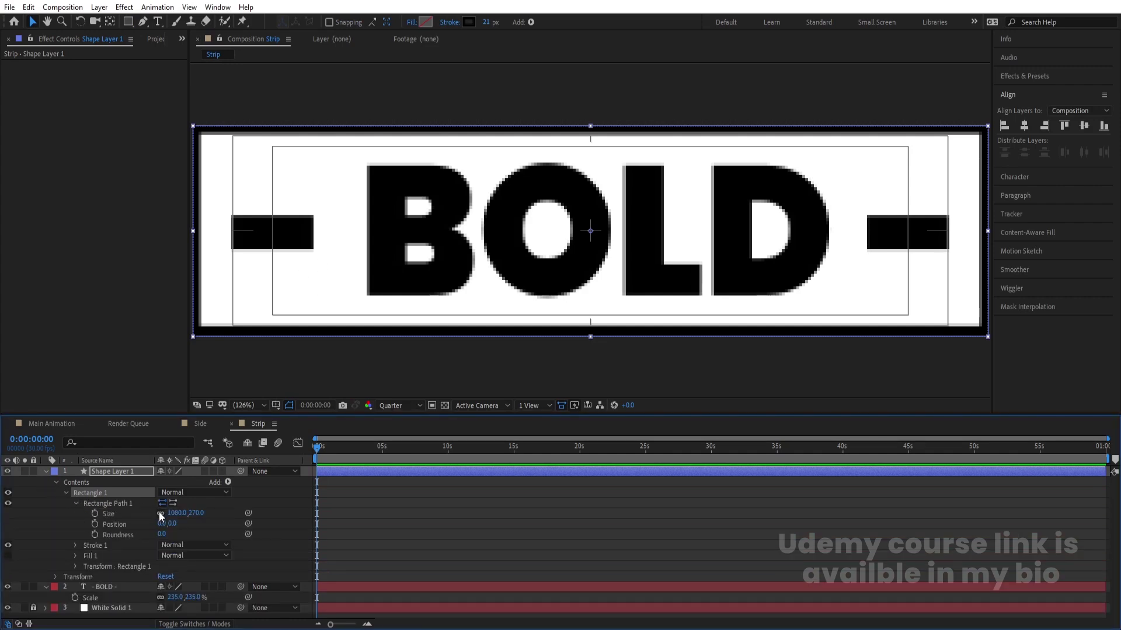
{"action": "left_click", "coordinate": [181, 514]}
{"action": "left_click", "coordinate": [208, 497]}
{"action": "left_click", "coordinate": [214, 502]}
{"action": "mouse_move", "coordinate": [187, 514]}
{"action": "left_mouse_down"}
{"action": "mouse_move", "coordinate": [167, 515]}
{"action": "mouse_move", "coordinate": [197, 513]}
{"action": "mouse_move", "coordinate": [180, 512]}
{"action": "left_mouse_up"}
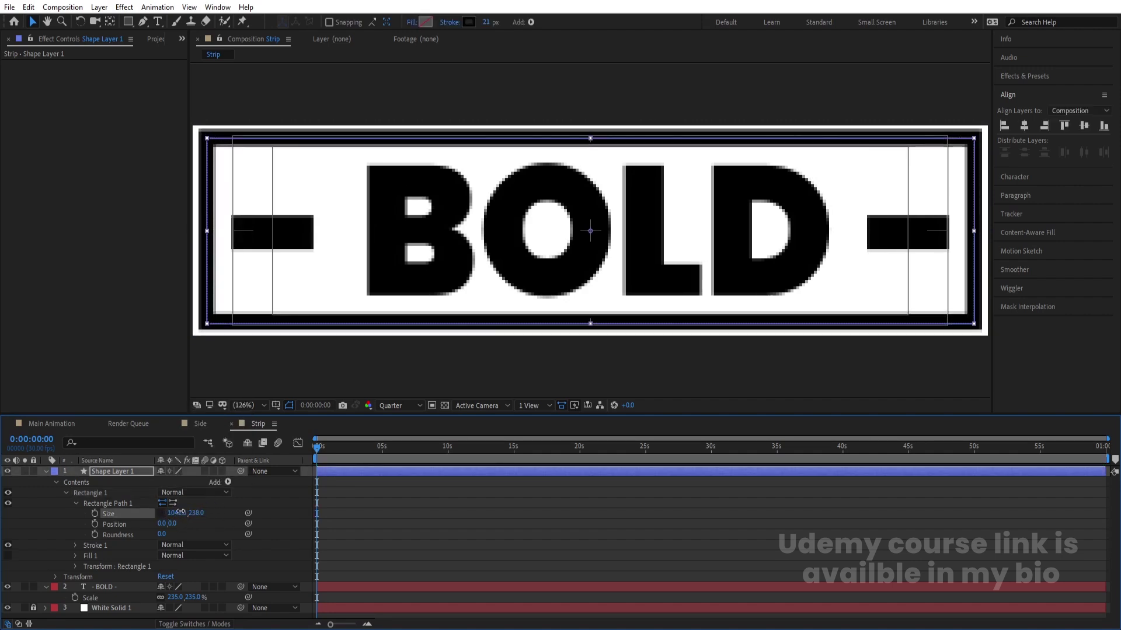
Set the rectangle's stroke width to 10 px, deselect it and collapse the shape and text layer properties
{"action": "left_click", "coordinate": [486, 22]}
{"action": "type", "text": "10"}
{"action": "key", "text": "Return"}
{"action": "key", "text": "ctrl+shift+a"}
{"action": "left_click", "coordinate": [46, 471]}
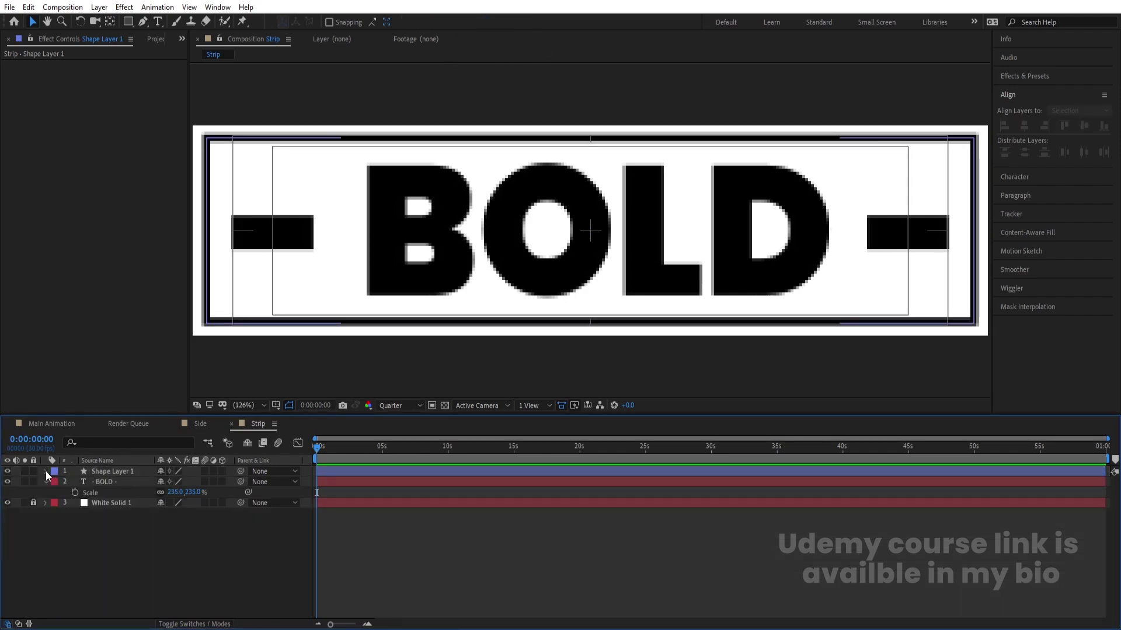
{"action": "left_click", "coordinate": [44, 478]}
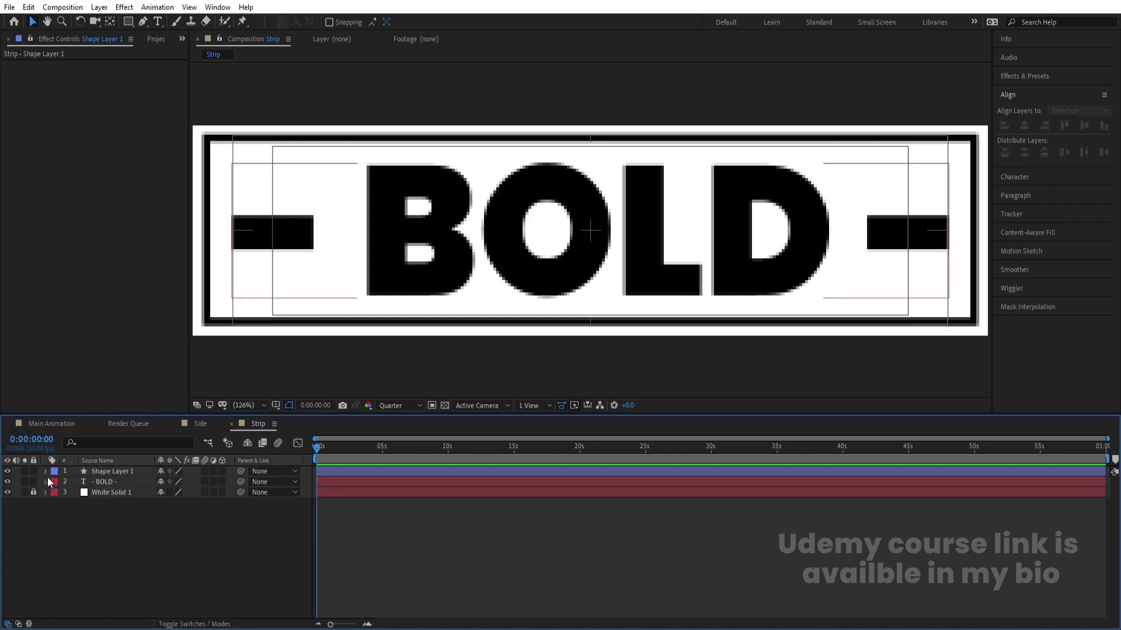
Add the Strip composition to the Side composition and align it to the composition's top edge
{"action": "left_click", "coordinate": [200, 424]}
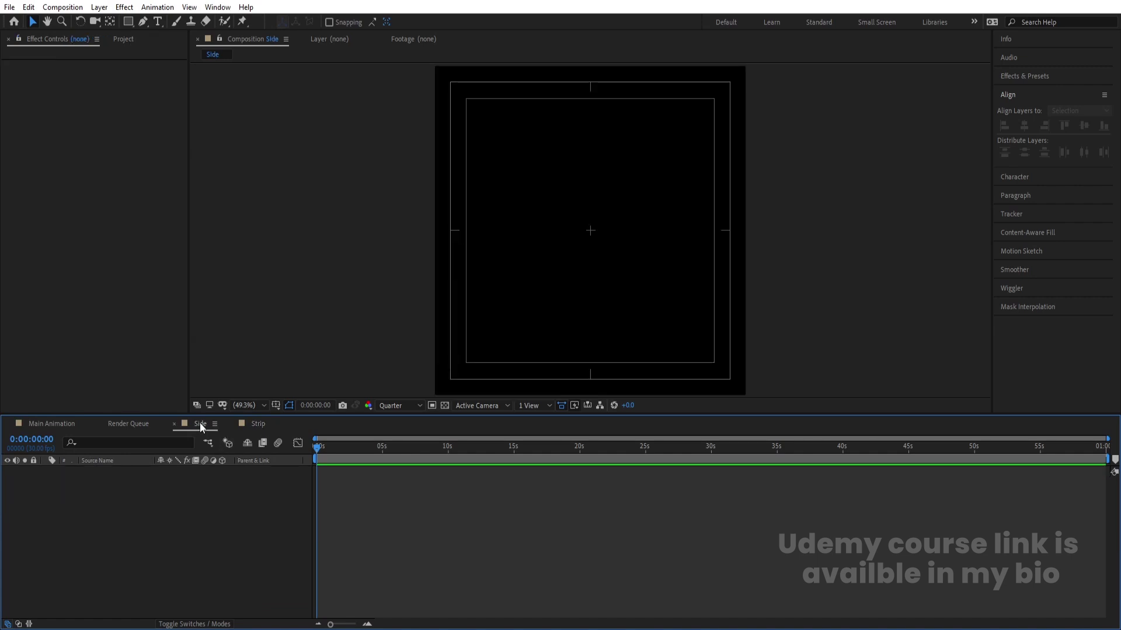
{"action": "key", "text": "ctrl+0"}
{"action": "left_click_drag", "start_coordinate": [25, 182], "coordinate": [132, 505]}
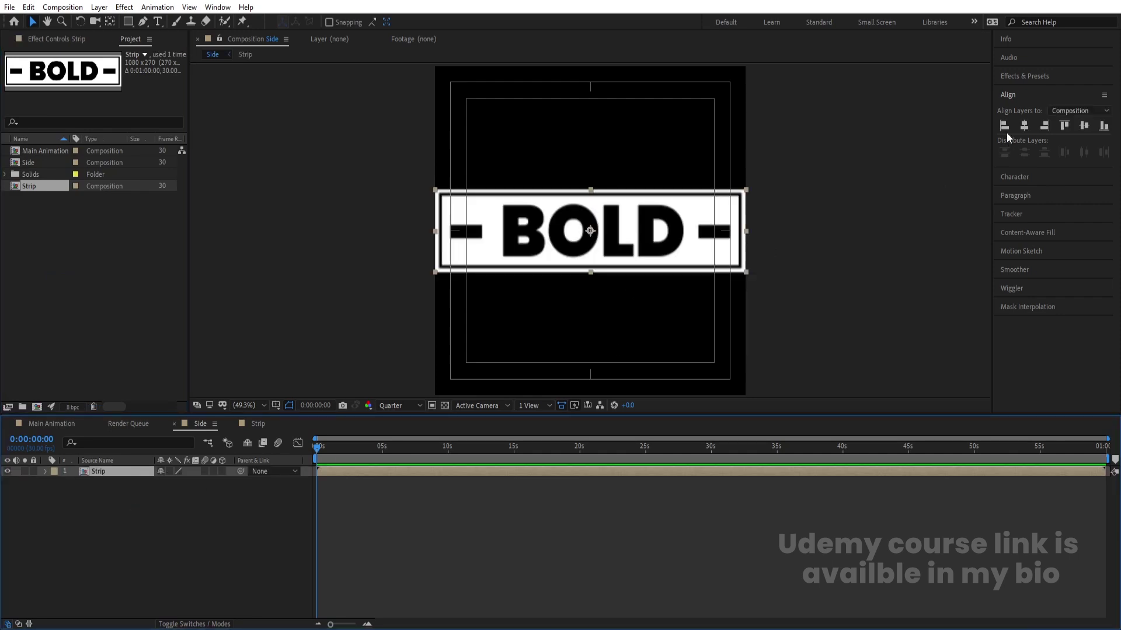
{"action": "left_click", "coordinate": [1065, 126]}
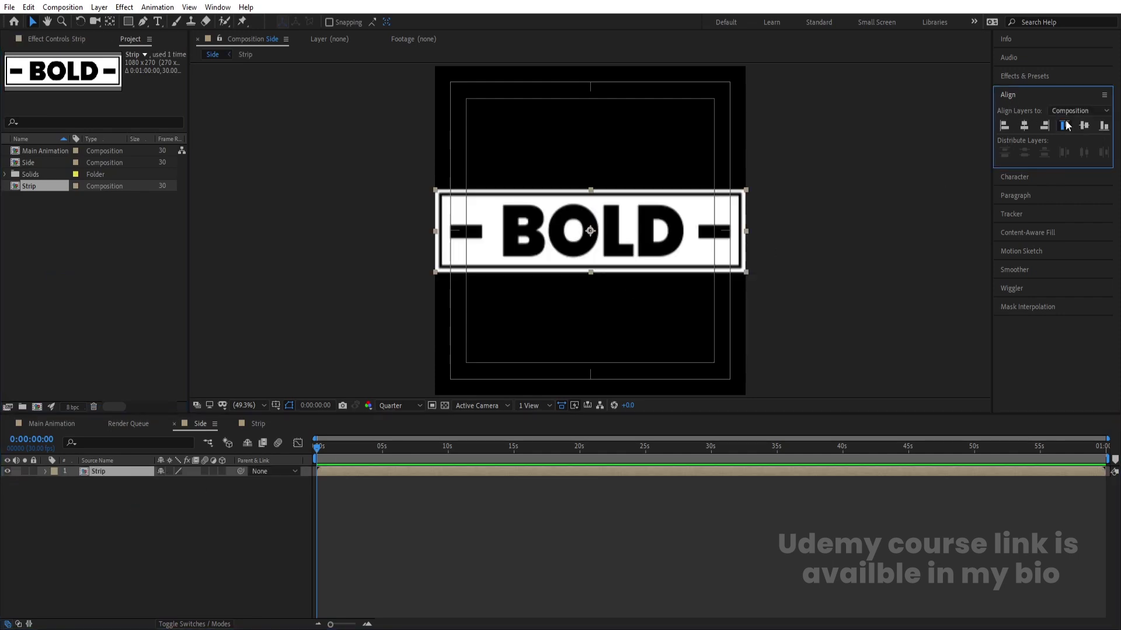
Enable snapping and duplicate the strip into a vertical stack of four that fills the Side composition
{"action": "key", "text": "ctrl+d"}
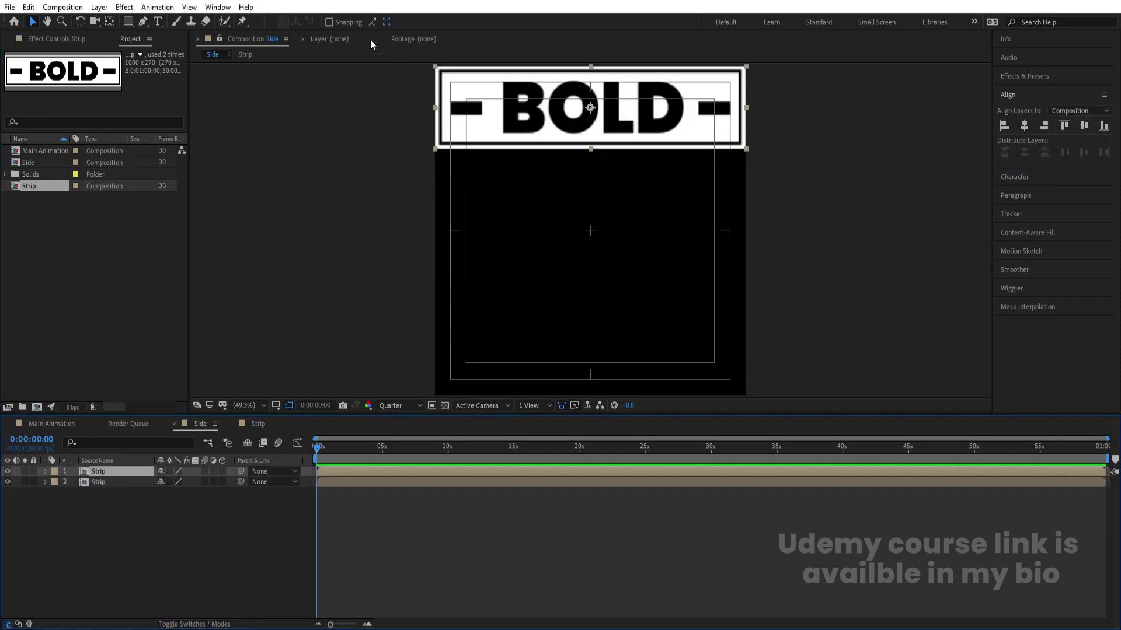
{"action": "left_click", "coordinate": [328, 23]}
{"action": "left_click_drag", "start_coordinate": [603, 78], "coordinate": [580, 344]}
{"action": "key", "text": "ctrl+d"}
{"action": "key", "text": "ctrl+d"}
Apply the Tint effect to the second strip from the top and swap its black and white mapping
{"action": "left_click", "coordinate": [612, 185]}
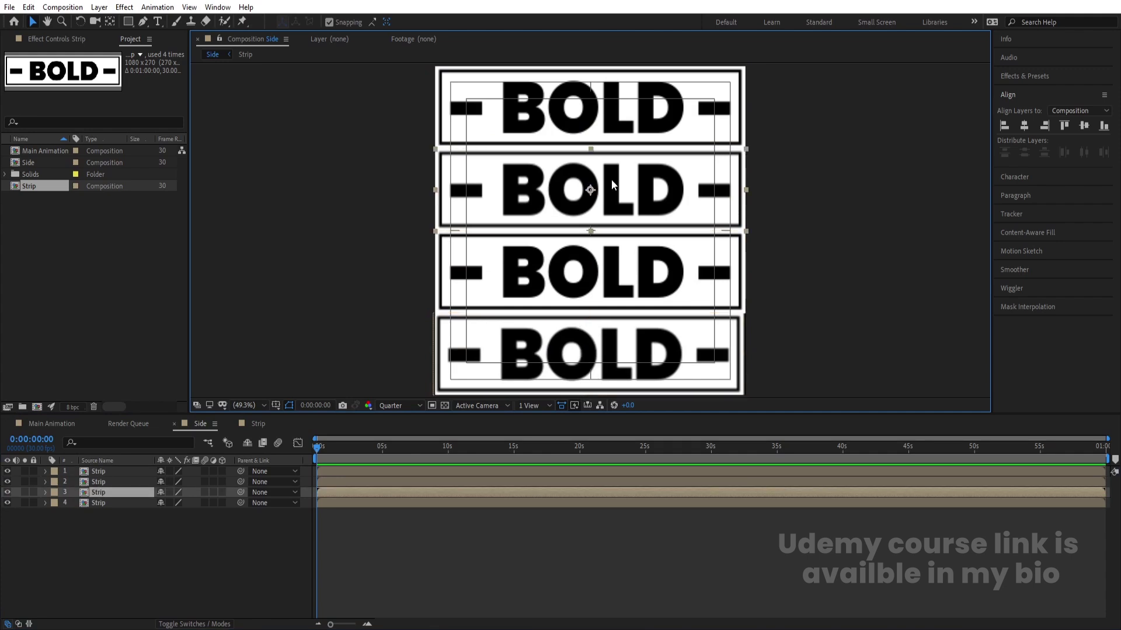
{"action": "left_click", "coordinate": [1033, 76]}
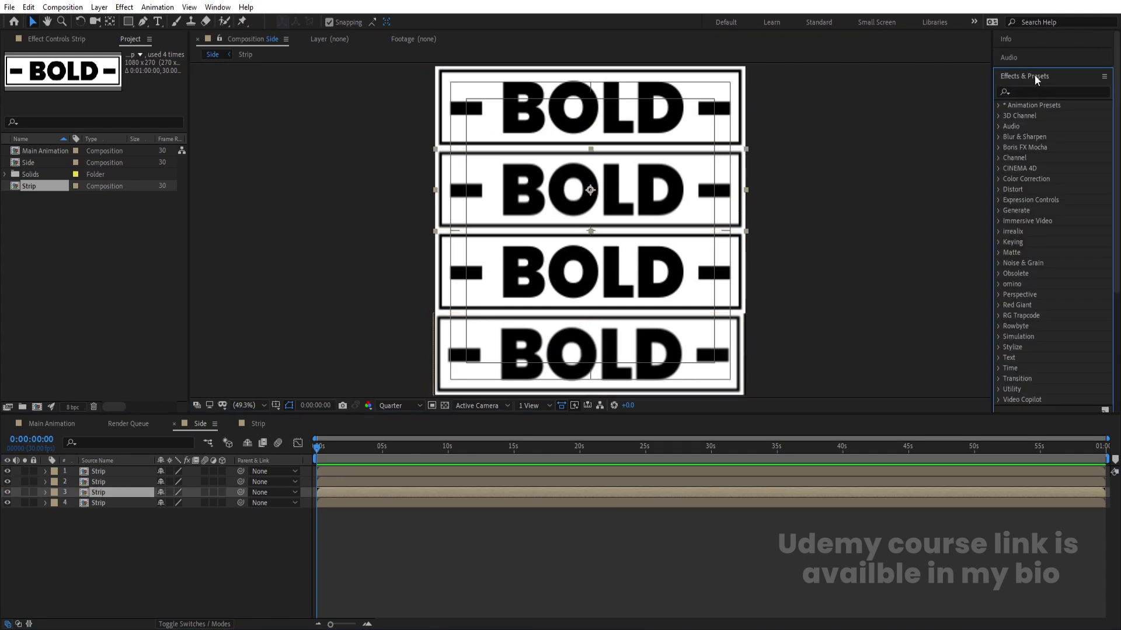
{"action": "left_click", "coordinate": [1029, 92]}
{"action": "type", "text": "tint"}
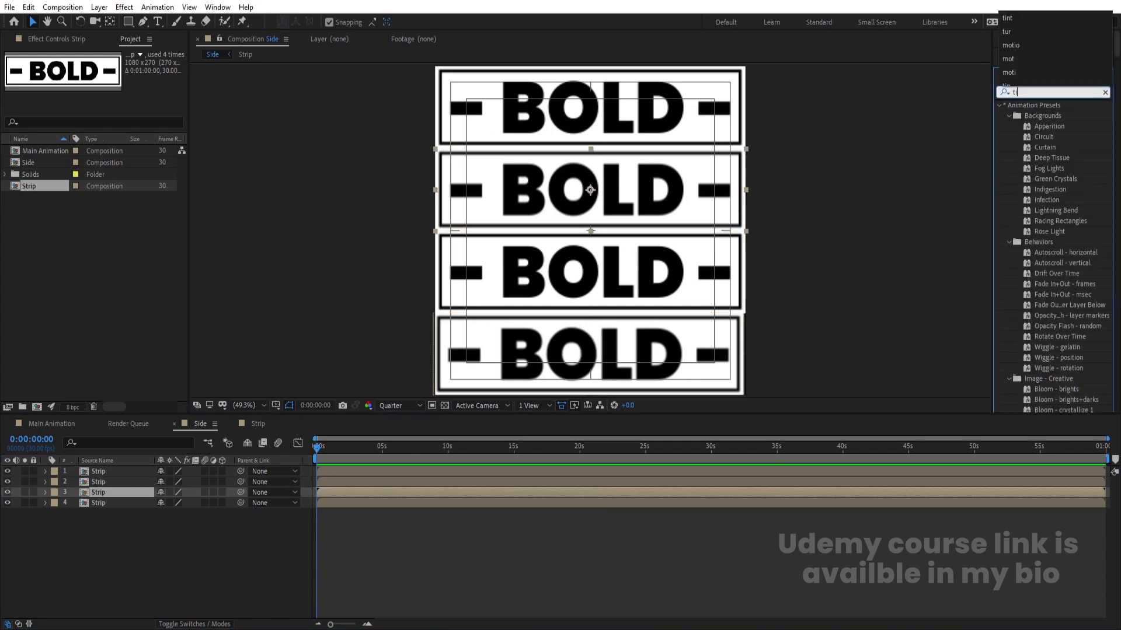
{"action": "double_click", "coordinate": [1042, 147]}
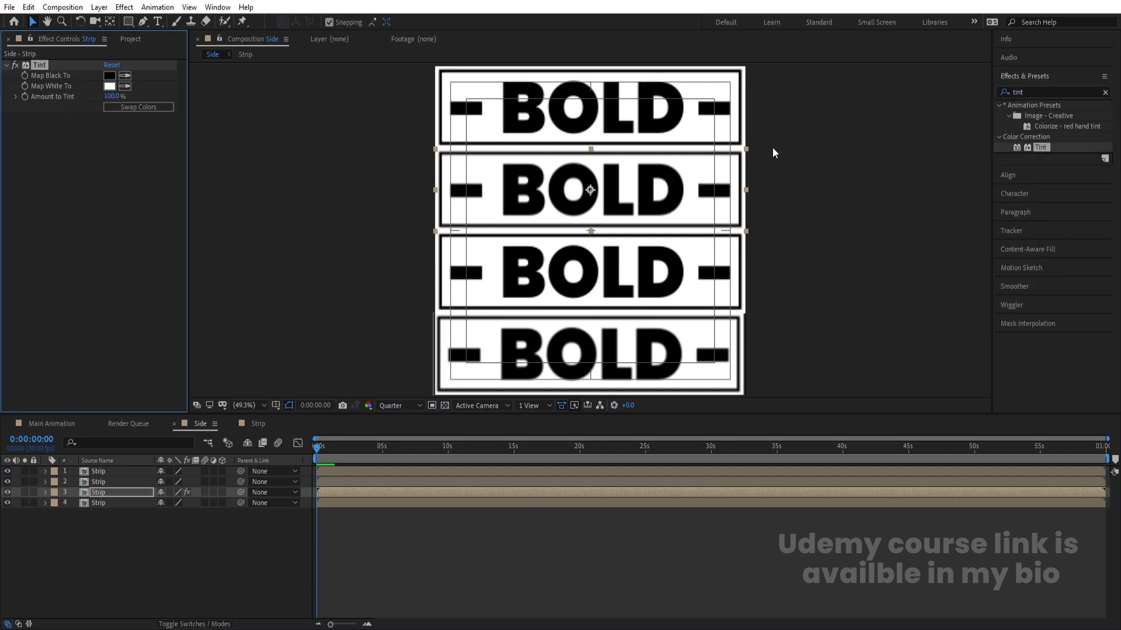
{"action": "left_click", "coordinate": [146, 105]}
Apply Tint with swapped colors to the lowest strip in the stack
{"action": "left_click", "coordinate": [584, 350]}
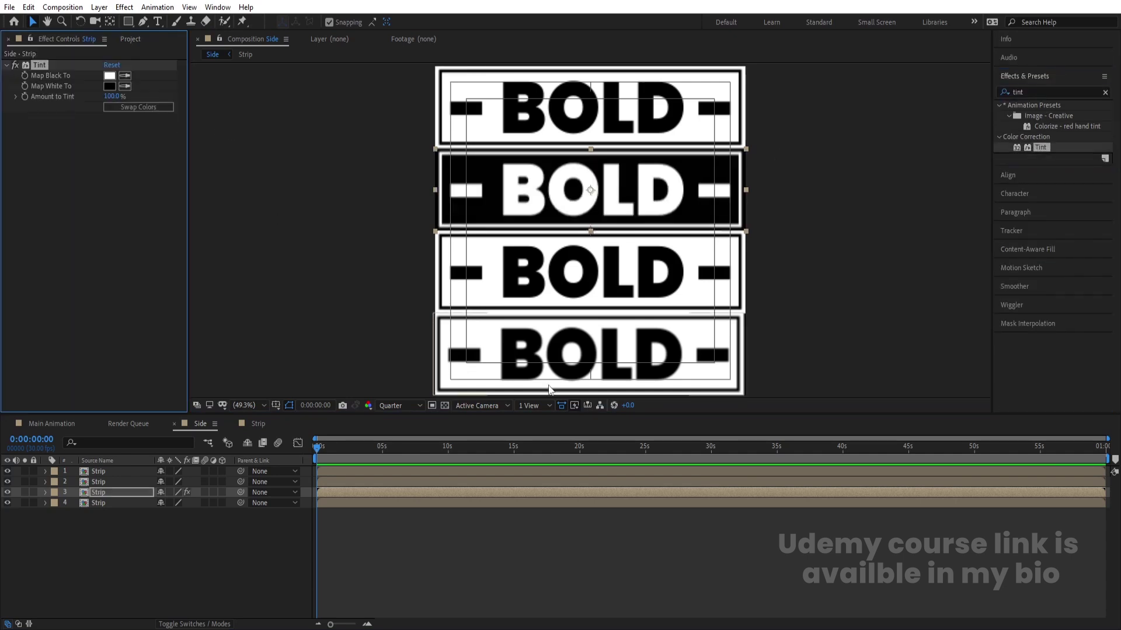
{"action": "double_click", "coordinate": [1037, 149]}
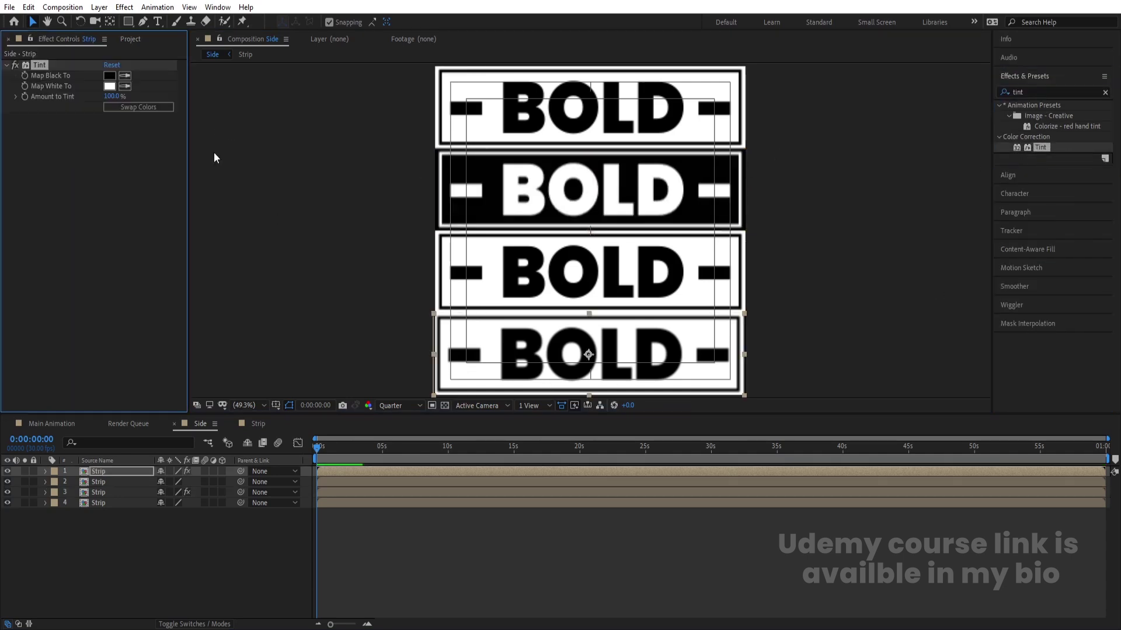
{"action": "left_click", "coordinate": [165, 107]}
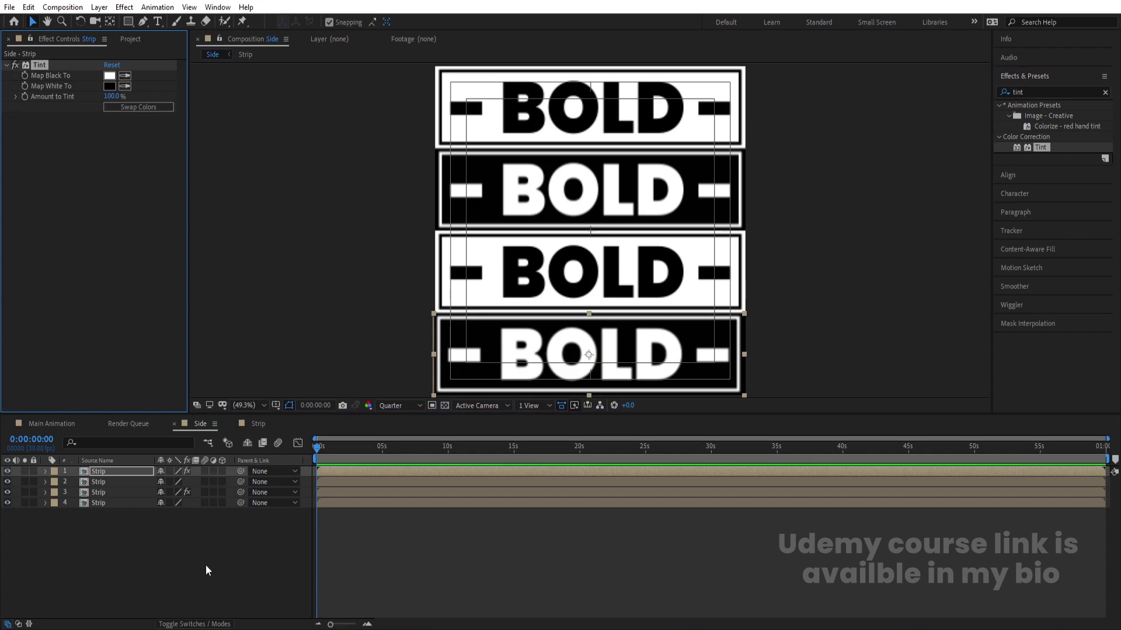
Preview the stack, center the lowest strip horizontally in the Side composition and deselect it
{"action": "left_click", "coordinate": [256, 530]}
{"action": "key", "text": "space"}
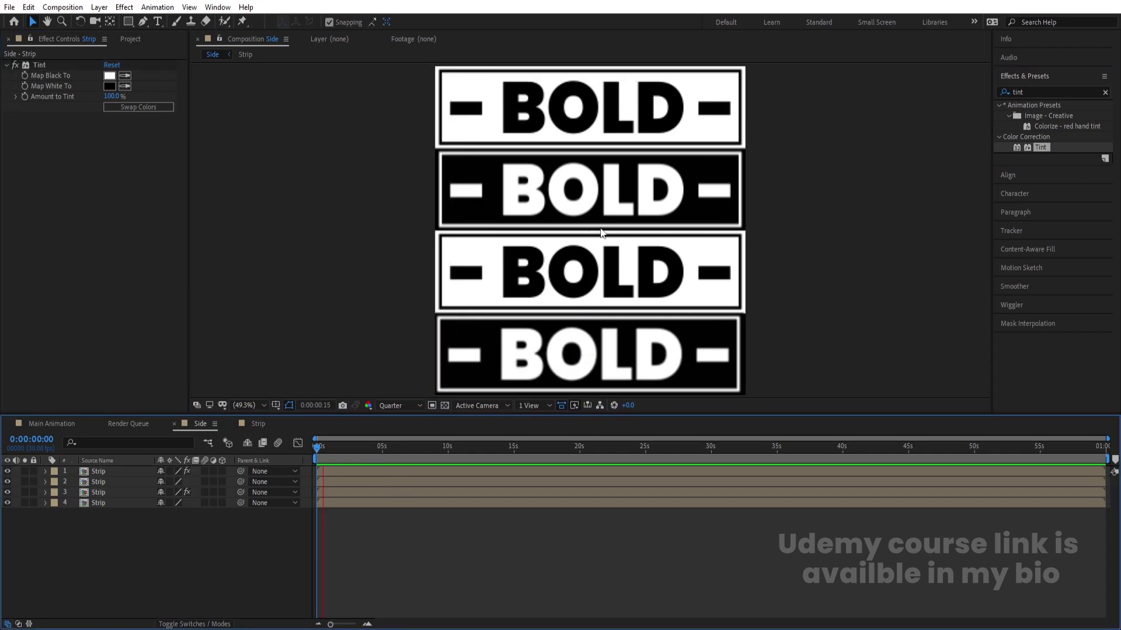
{"action": "left_click", "coordinate": [588, 342]}
{"action": "left_click", "coordinate": [1018, 176]}
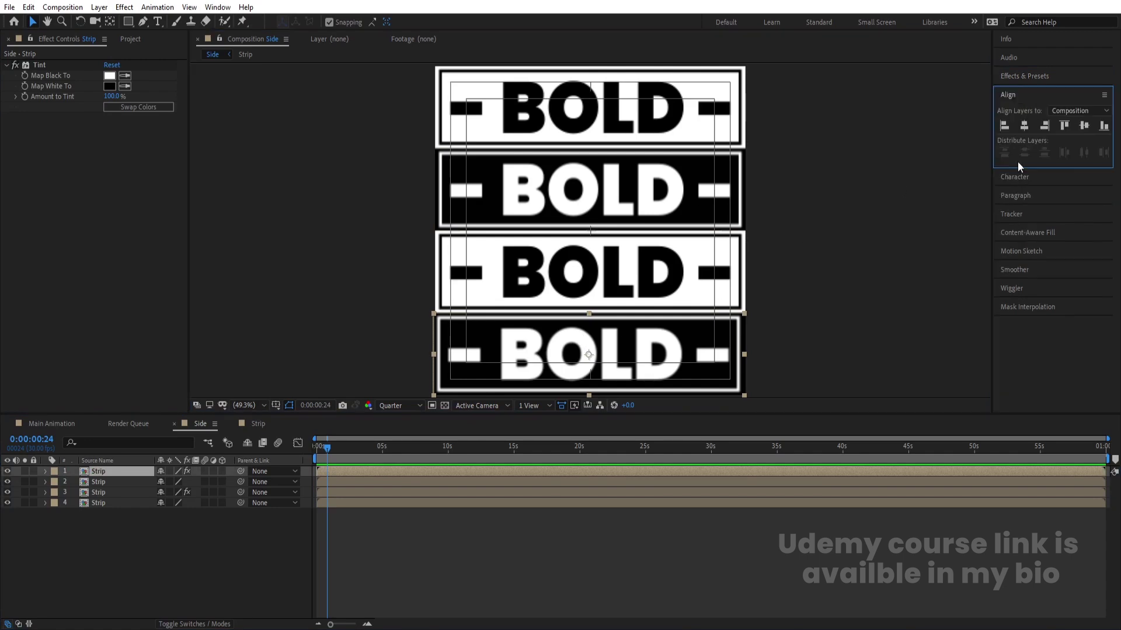
{"action": "left_click", "coordinate": [1025, 125]}
{"action": "left_click", "coordinate": [194, 546]}
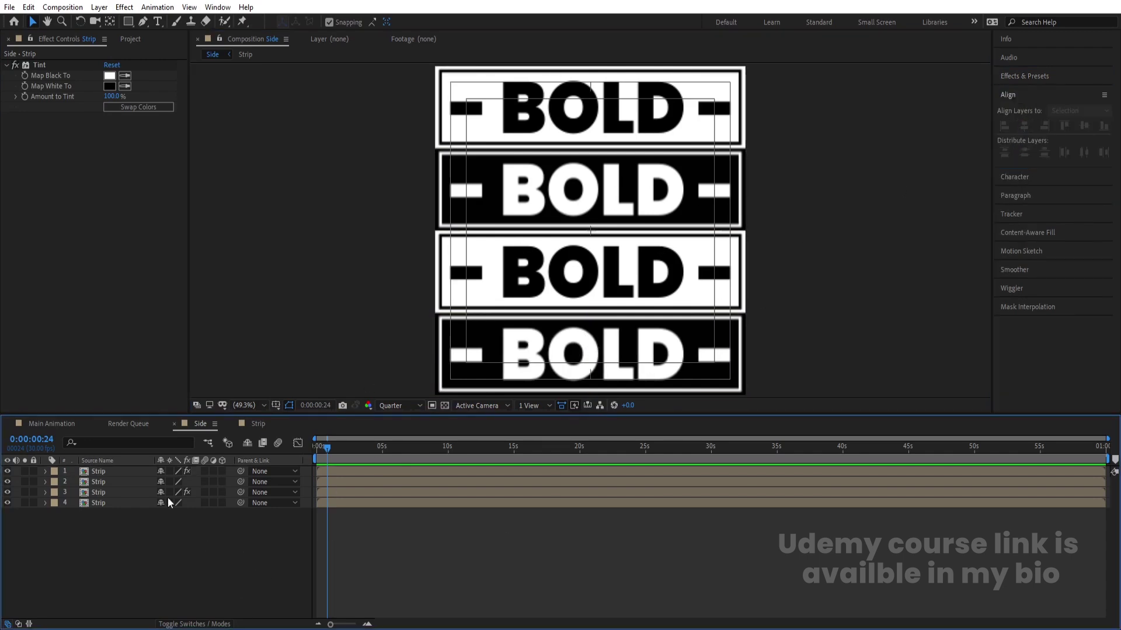
Add the Side composition to the Main Animation composition and scale the layer down to 27%
{"action": "left_click", "coordinate": [50, 424]}
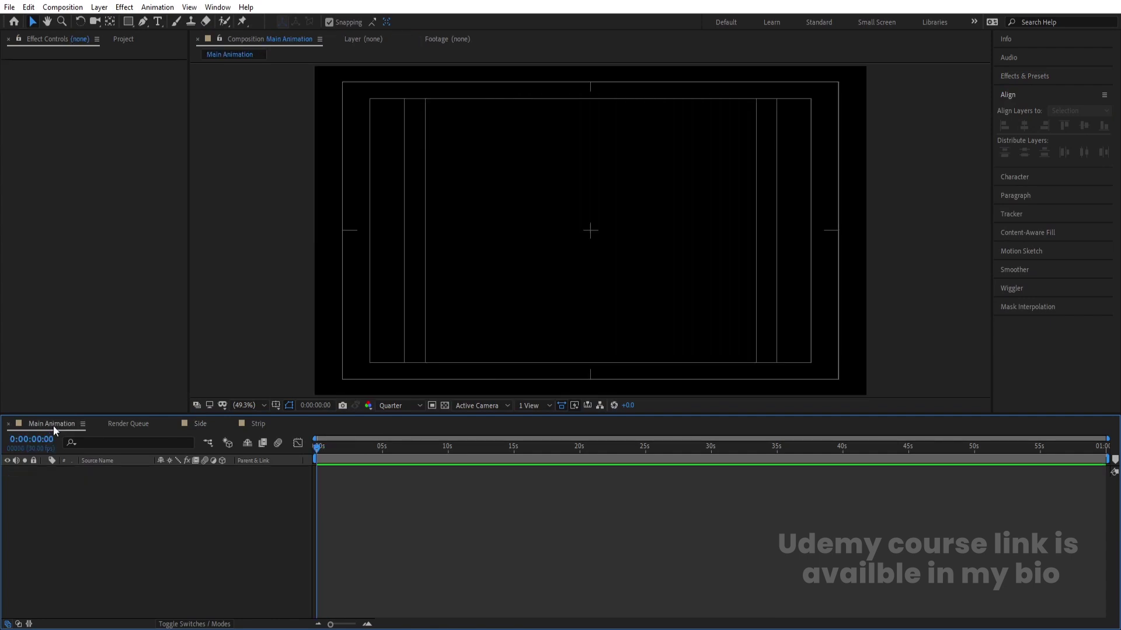
{"action": "key", "text": "ctrl+0"}
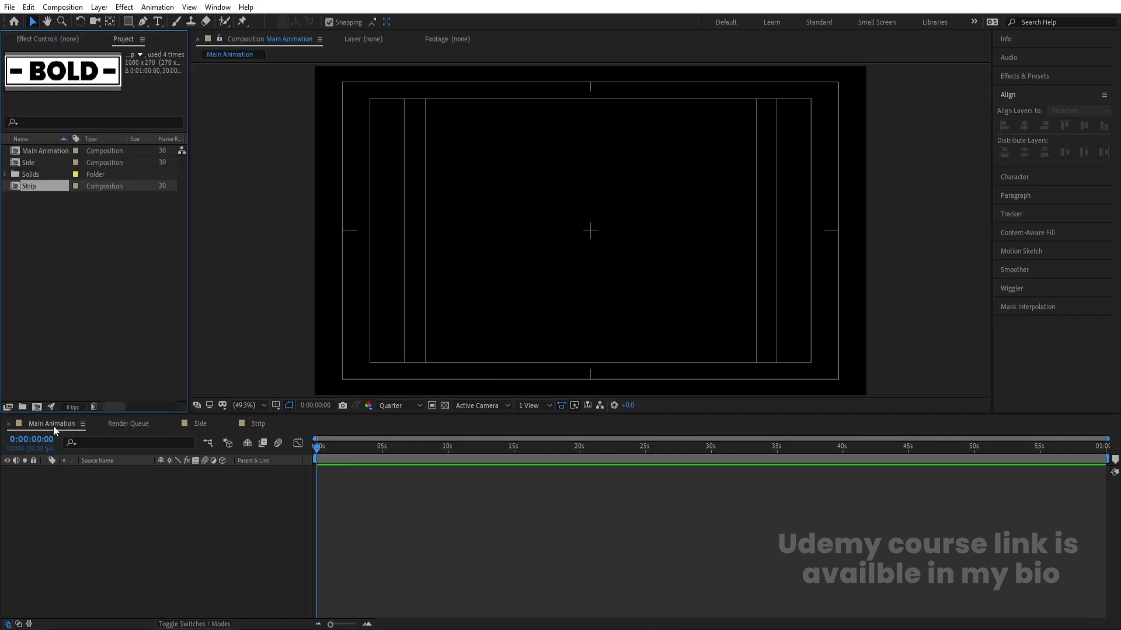
{"action": "left_click", "coordinate": [30, 163]}
{"action": "left_click_drag", "start_coordinate": [30, 162], "coordinate": [195, 527]}
{"action": "key", "text": "s"}
{"action": "left_click_drag", "start_coordinate": [172, 484], "coordinate": [128, 484]}
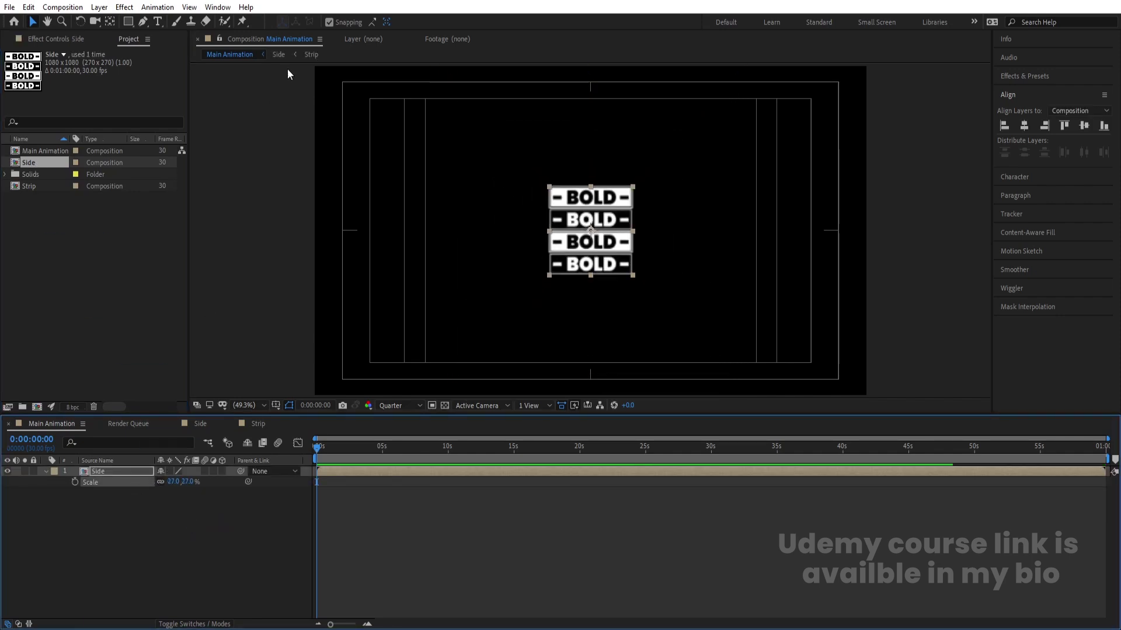
Duplicate the Side layer three times and snap the copies edge to edge into a row, one left and two right of the original
{"action": "key", "text": "Num_Lock"}
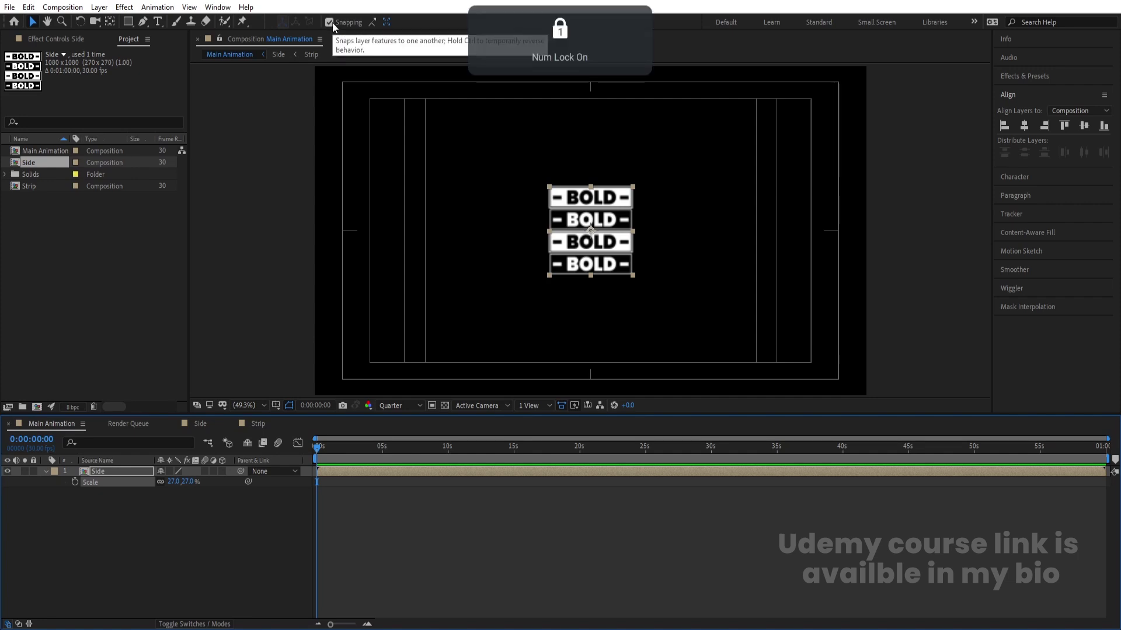
{"action": "left_click", "coordinate": [103, 470]}
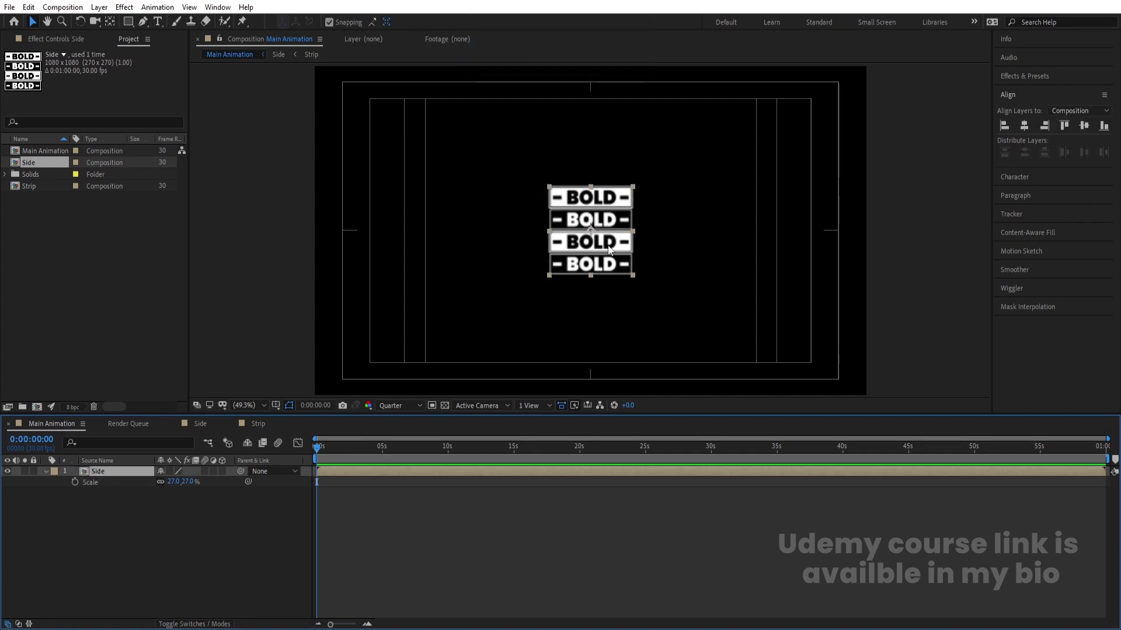
{"action": "key", "text": "ctrl+d"}
{"action": "left_click_drag", "start_coordinate": [631, 244], "coordinate": [716, 234]}
{"action": "key", "text": "ctrl+d"}
{"action": "key", "text": "ctrl+d"}
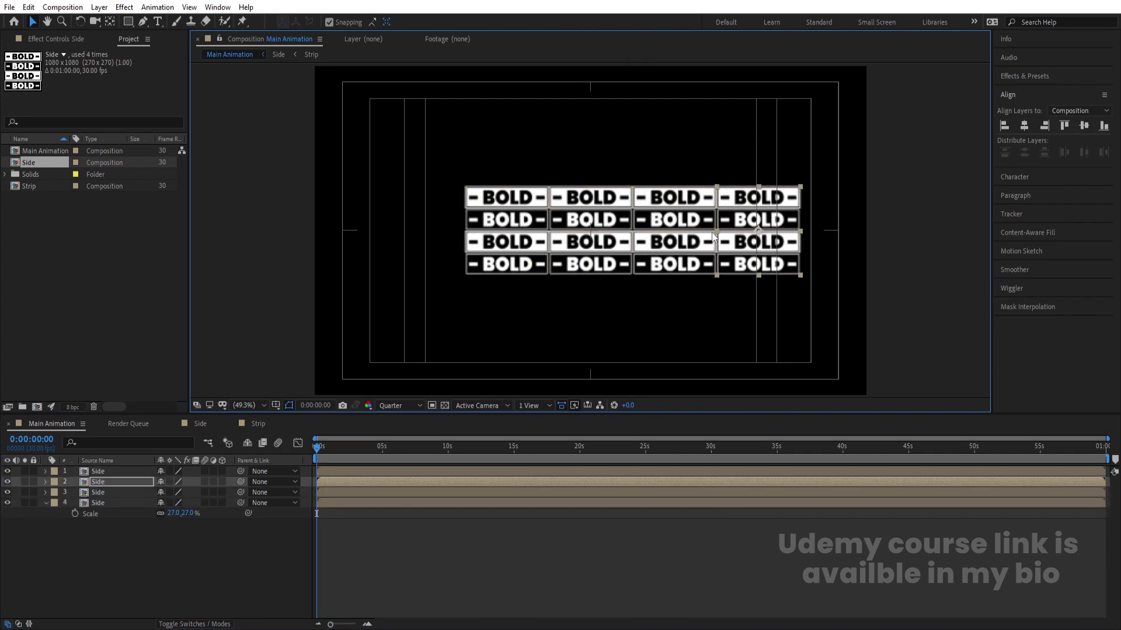
Duplicate the central Side layer twice and snap one copy above and one below it to form an unfolded cube cross
{"action": "left_click", "coordinate": [598, 241]}
{"action": "mouse_move", "coordinate": [591, 266]}
{"action": "left_mouse_down"}
{"action": "mouse_move", "coordinate": [592, 177]}
{"action": "mouse_move", "coordinate": [596, 280]}
{"action": "left_mouse_up"}
{"action": "left_click", "coordinate": [605, 242]}
{"action": "key", "text": "ctrl+d"}
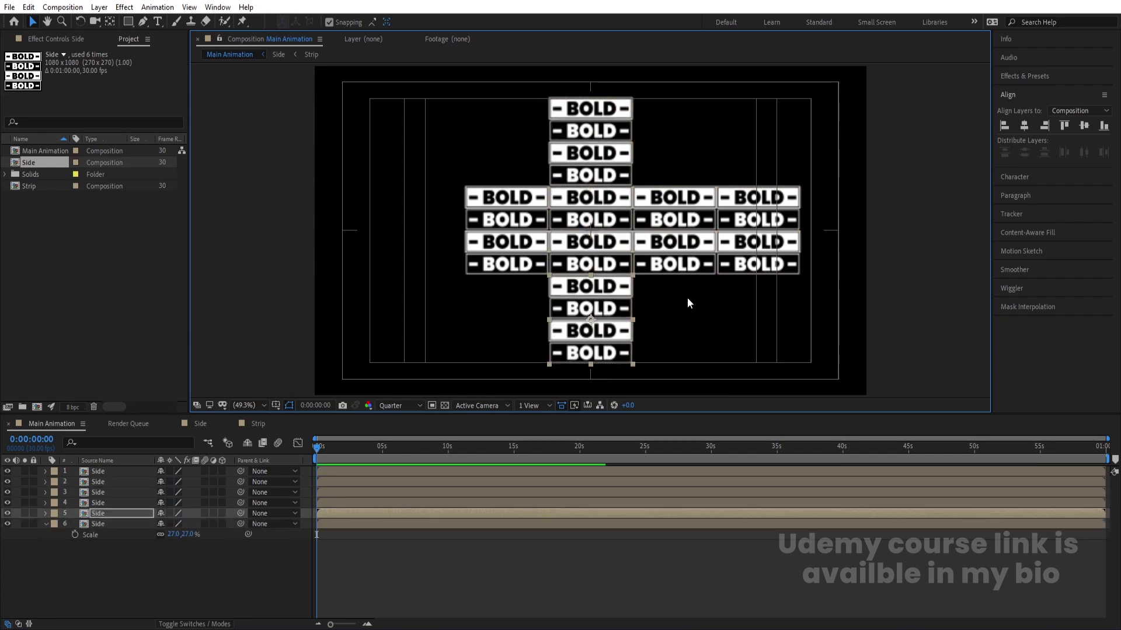
Lock the central Side layer of the cross
{"action": "left_click", "coordinate": [687, 297]}
{"action": "left_click", "coordinate": [476, 266]}
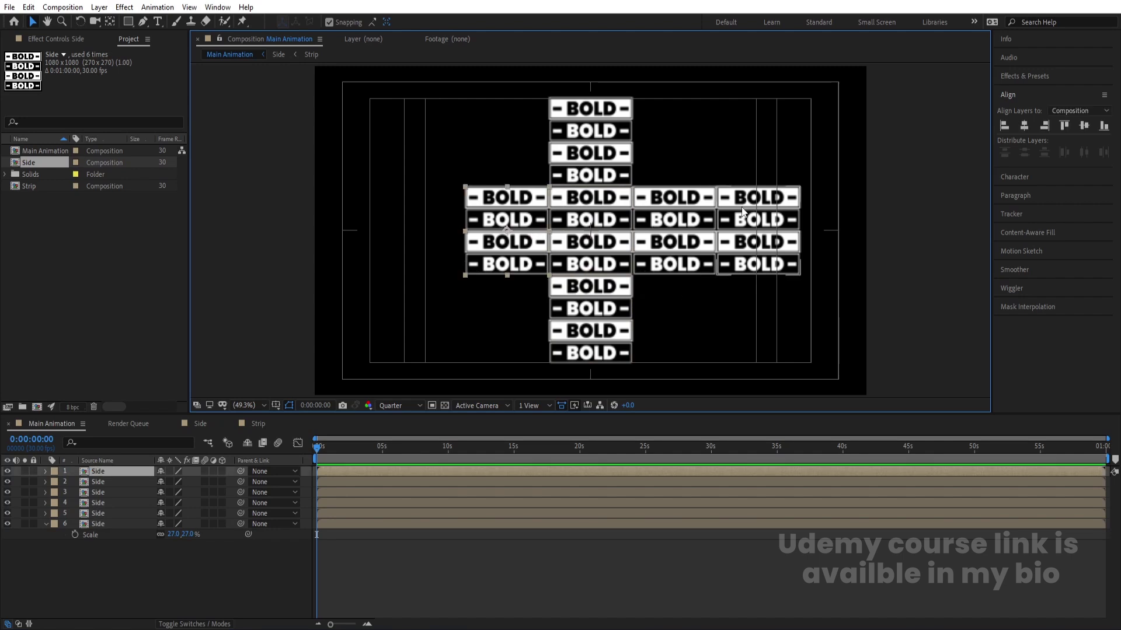
{"action": "left_click", "coordinate": [664, 314]}
{"action": "left_click", "coordinate": [601, 231]}
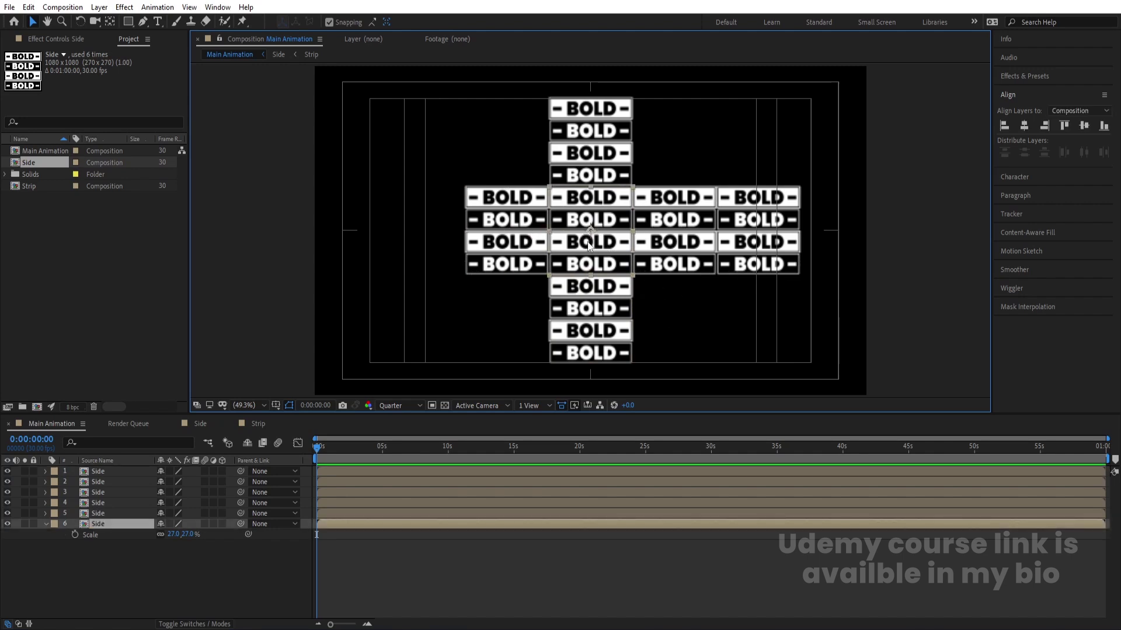
{"action": "left_click", "coordinate": [33, 523]}
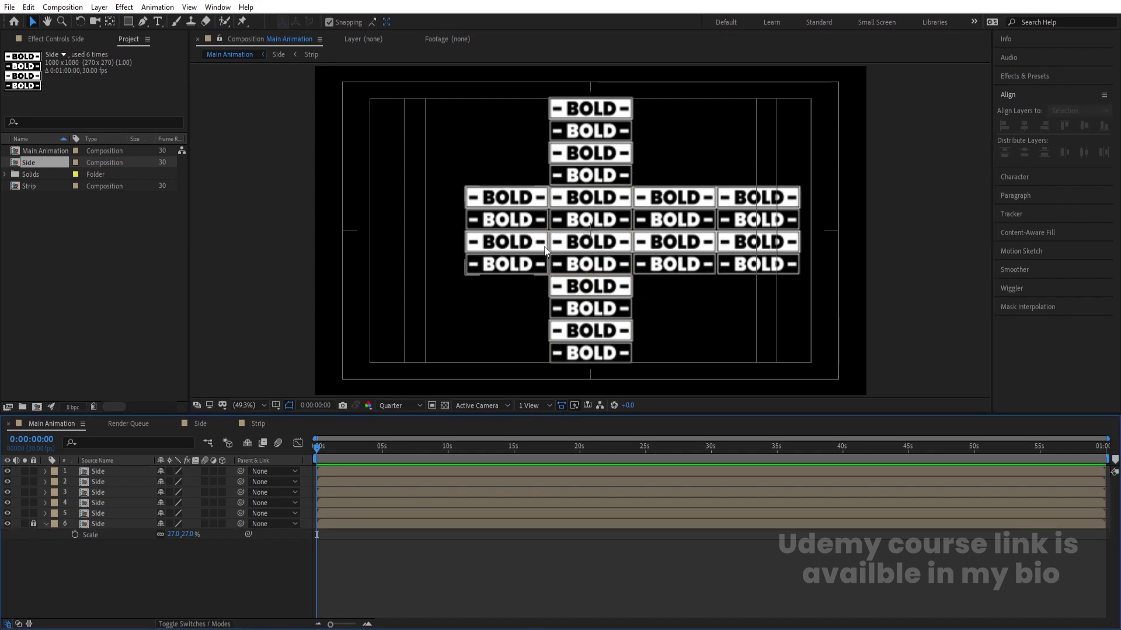
Move the anchor points of the top, left and inner right faces to their edges shared with the central face
{"action": "left_click", "coordinate": [709, 262]}
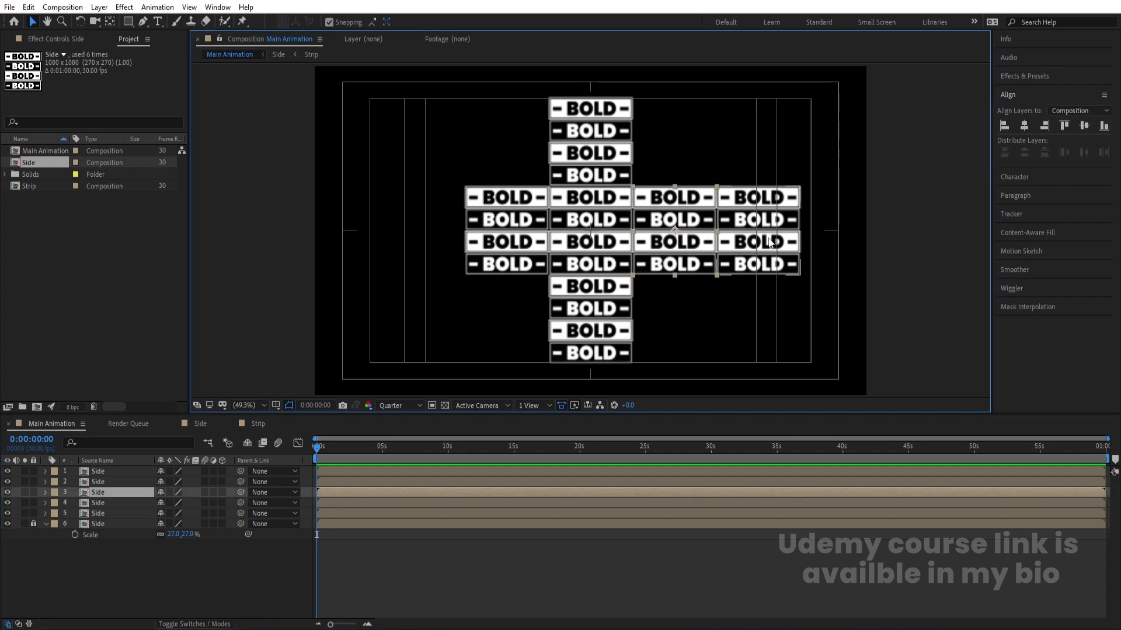
{"action": "left_click", "coordinate": [579, 157]}
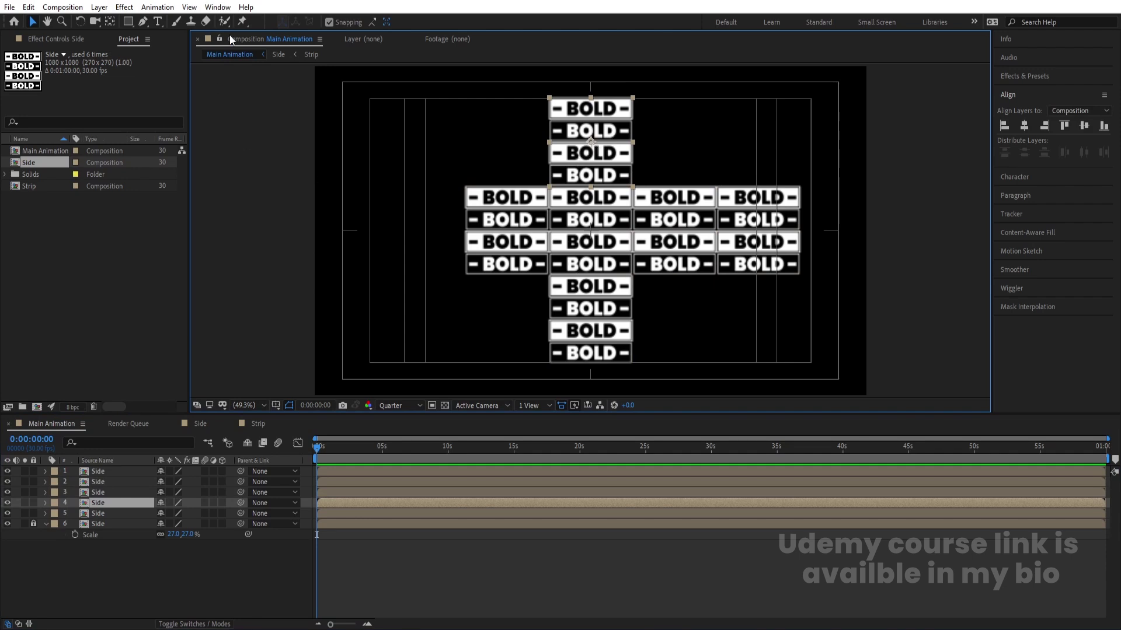
{"action": "left_click", "coordinate": [109, 22]}
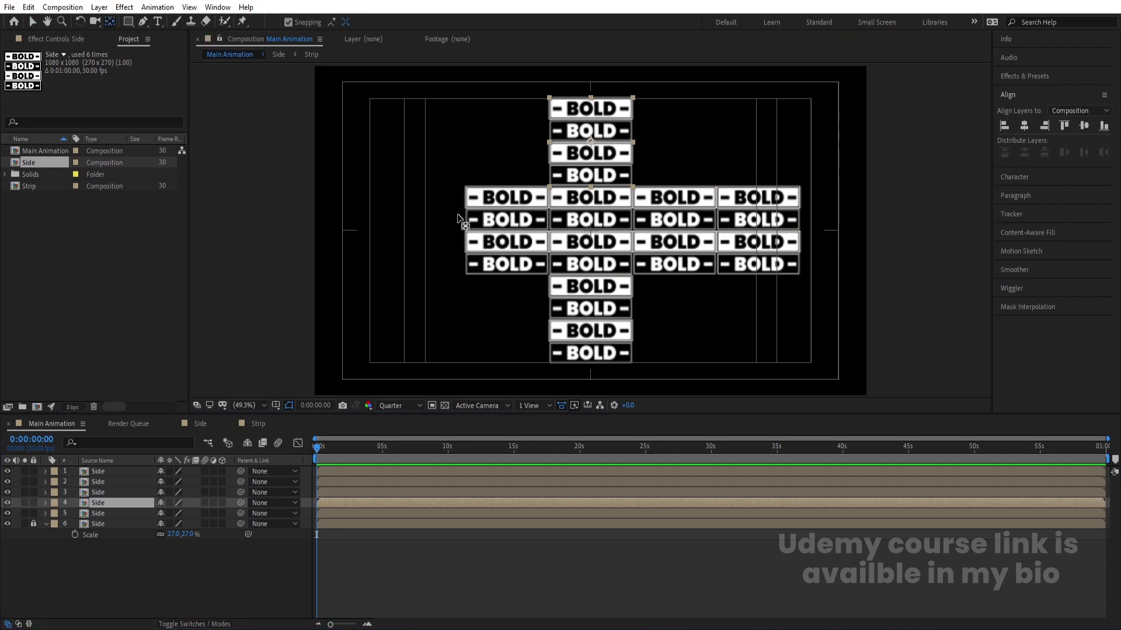
{"action": "left_click_drag", "start_coordinate": [591, 143], "coordinate": [591, 171]}
{"action": "left_click", "coordinate": [517, 231]}
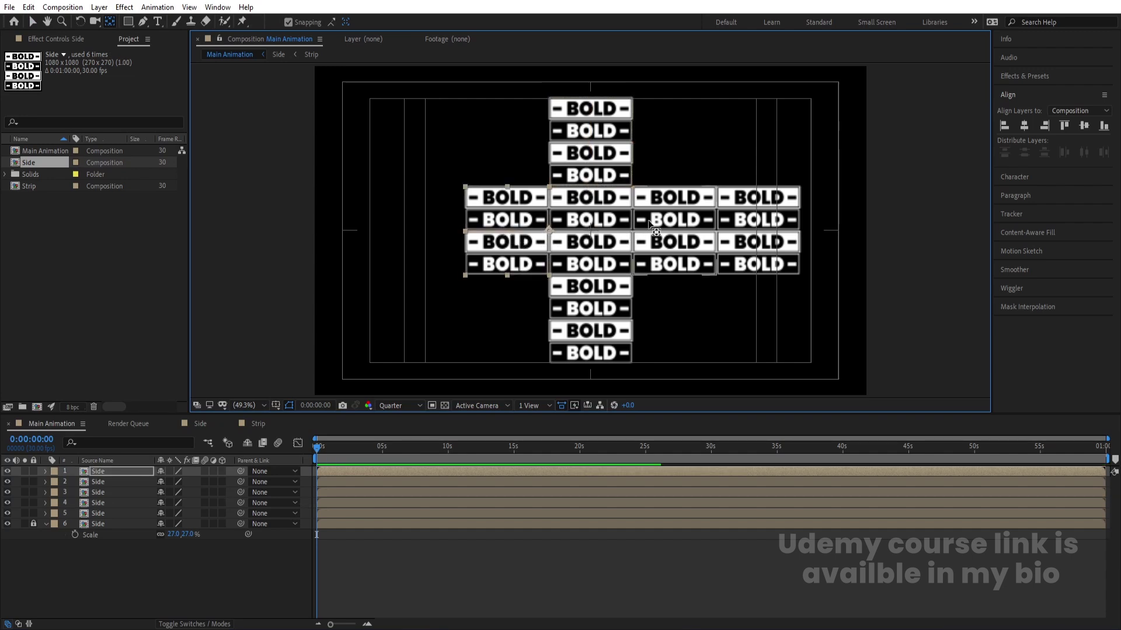
{"action": "left_click", "coordinate": [666, 225]}
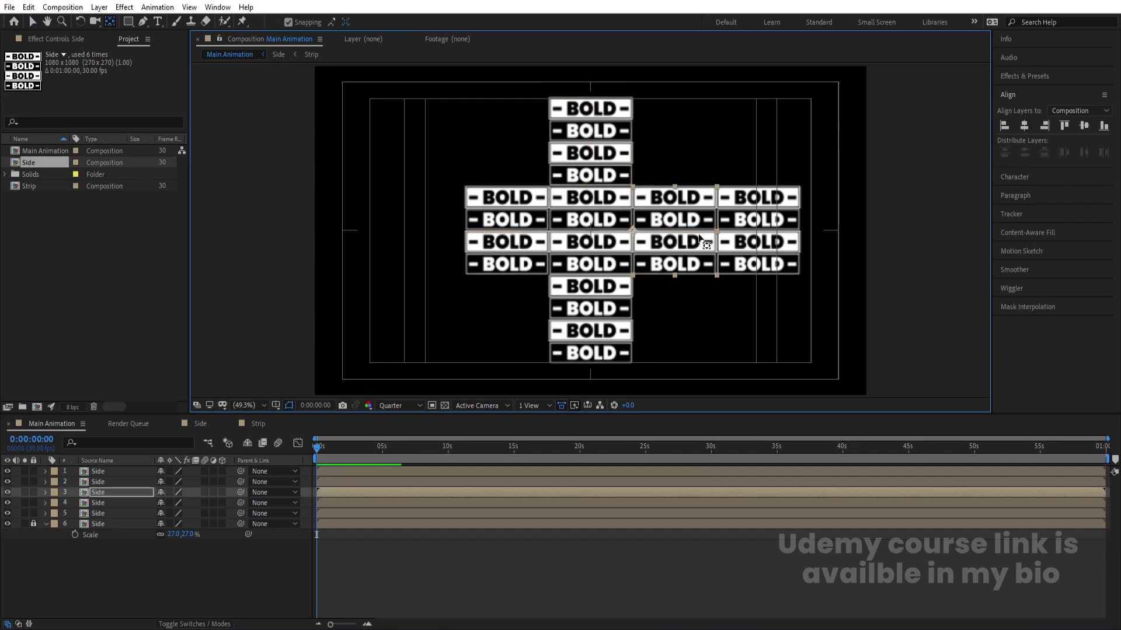
Move the far-right face's anchor point to its left edge and the bottom face's anchor point to its upper edge
{"action": "left_click", "coordinate": [750, 220]}
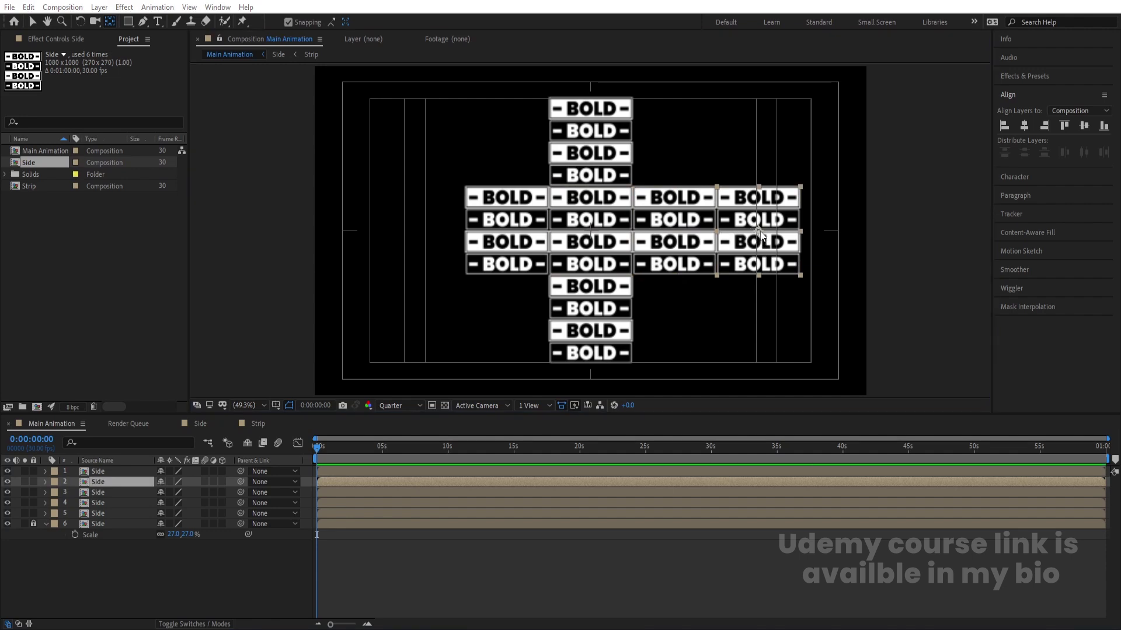
{"action": "left_click", "coordinate": [145, 510]}
{"action": "left_click", "coordinate": [127, 485]}
{"action": "left_click_drag", "start_coordinate": [758, 231], "coordinate": [716, 231]}
{"action": "left_click", "coordinate": [616, 321]}
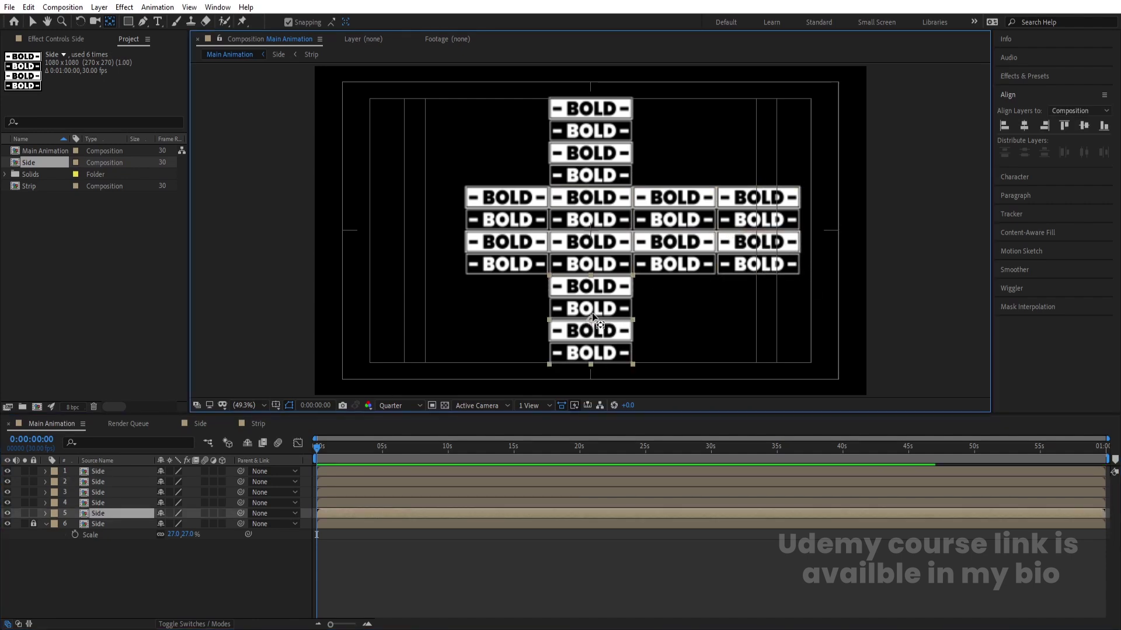
{"action": "left_click_drag", "start_coordinate": [592, 320], "coordinate": [596, 281]}
{"action": "key", "text": "v"}
{"action": "left_click", "coordinate": [712, 318]}
Parent the far-right Side layer to the neighbouring Side layer, layer 3
{"action": "left_click", "coordinate": [752, 231]}
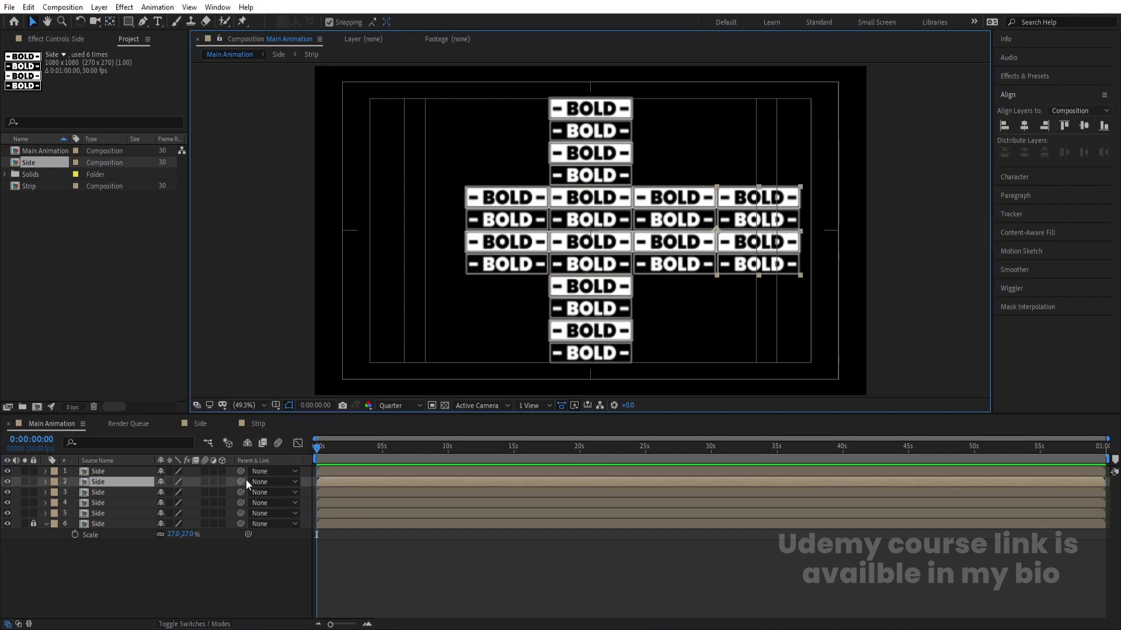
{"action": "left_click_drag", "start_coordinate": [241, 481], "coordinate": [127, 495]}
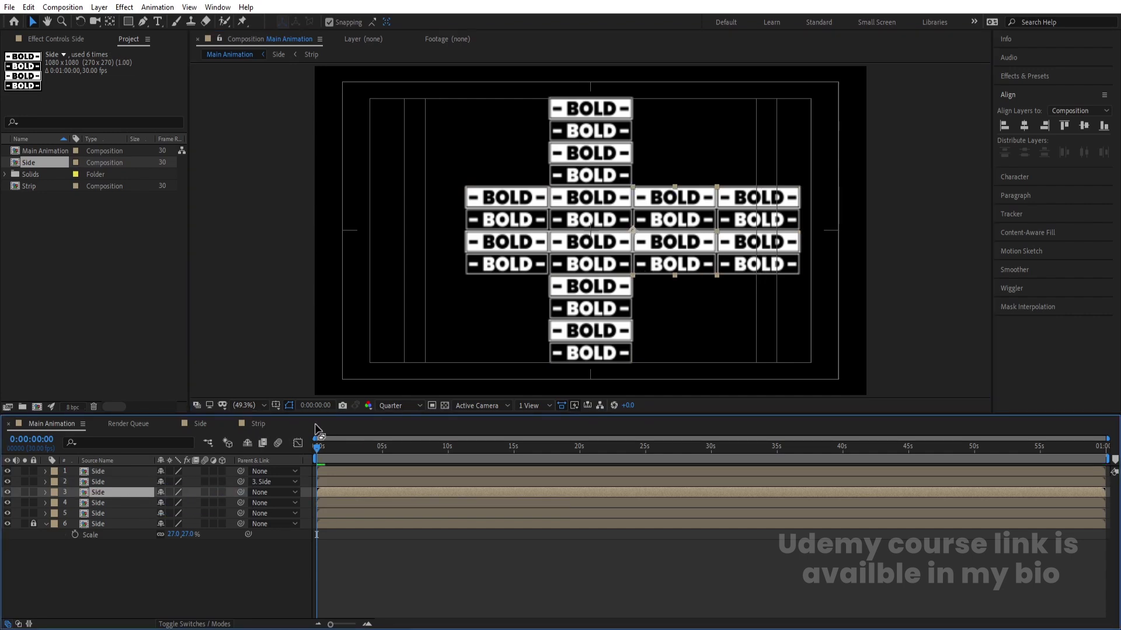
{"action": "left_click", "coordinate": [175, 576]}
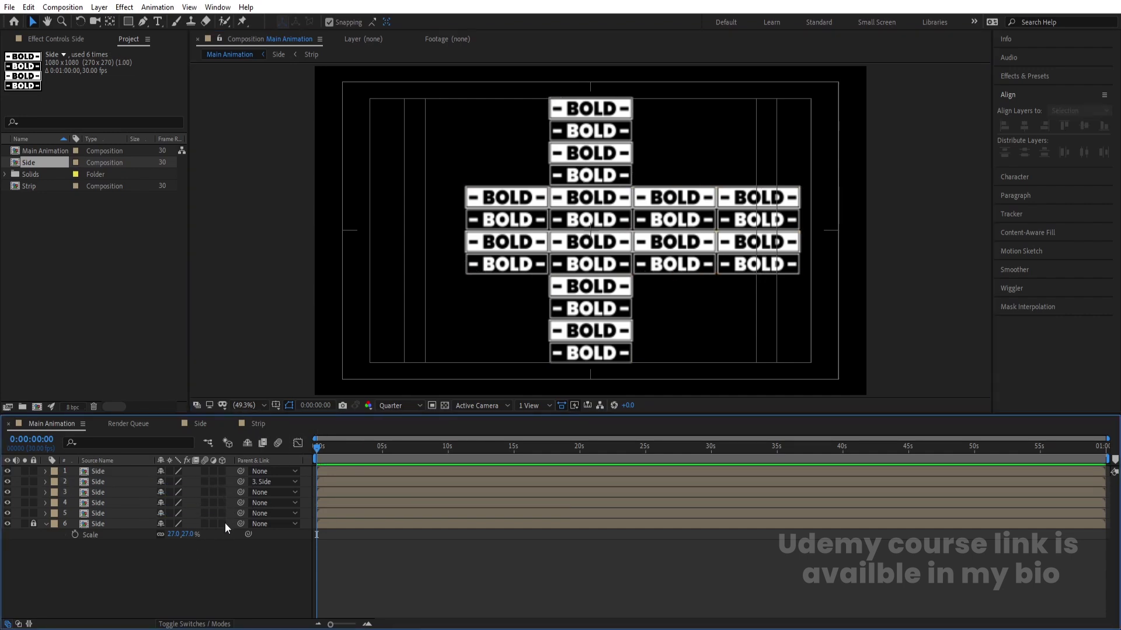
Unlock the central Side layer, make all six Side layers 3D and reveal their rotation properties
{"action": "left_click", "coordinate": [34, 523]}
{"action": "left_click", "coordinate": [100, 523]}
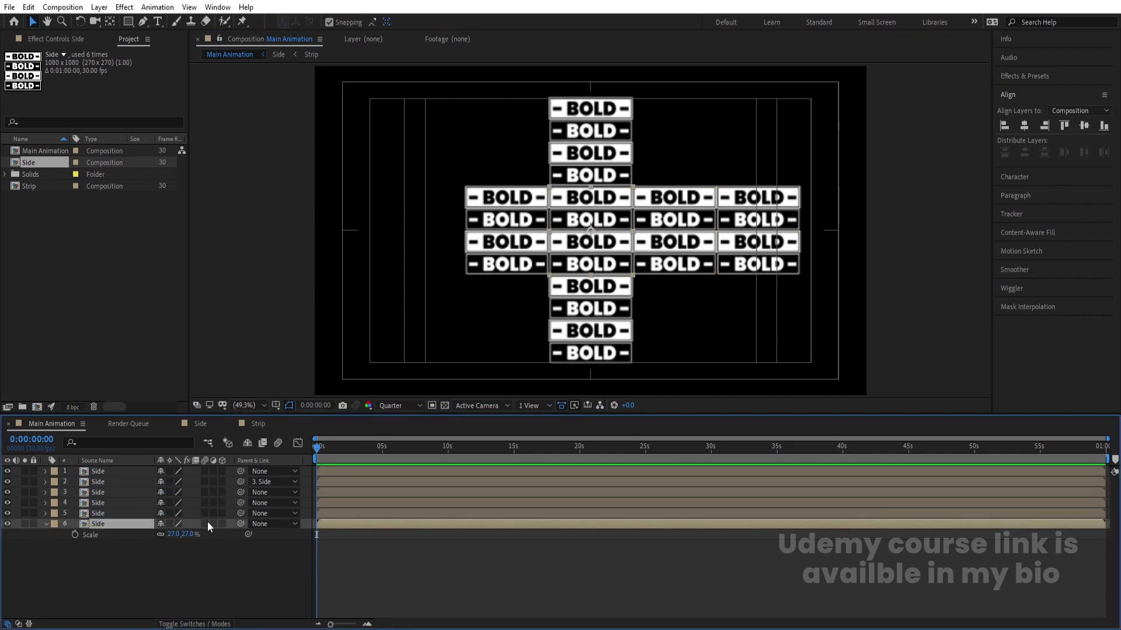
{"action": "key", "text": "ctrl+a"}
{"action": "left_click", "coordinate": [222, 524]}
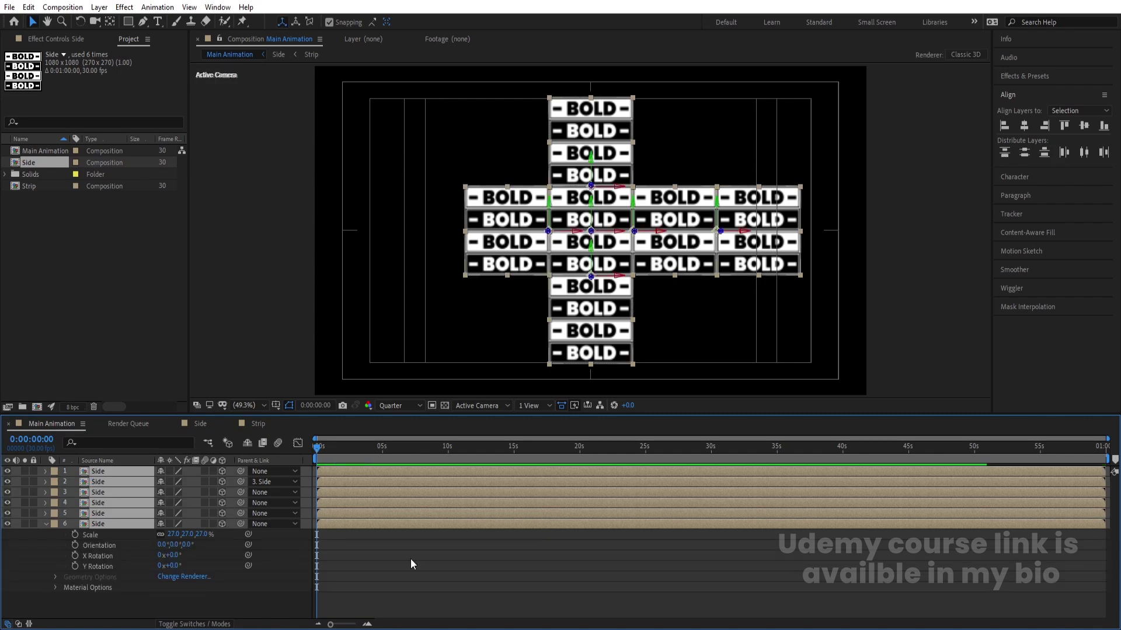
{"action": "key", "text": "r"}
{"action": "left_click", "coordinate": [336, 499]}
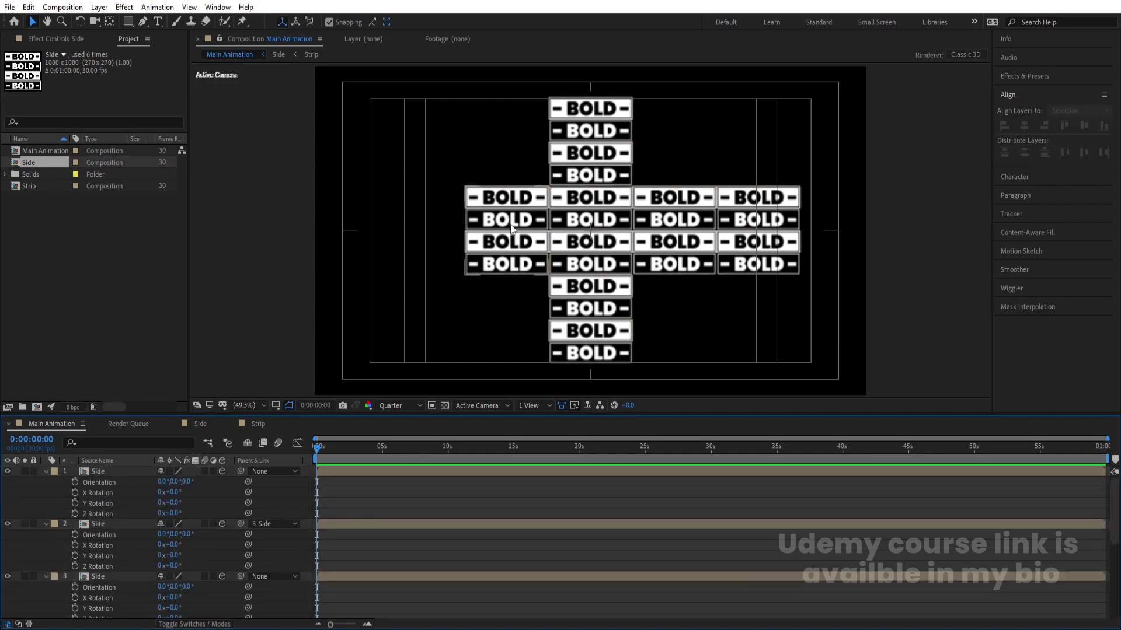
Set X Rotation to -90° on the face above the centre and to 90° on the face below it
{"action": "left_click", "coordinate": [589, 119]}
{"action": "scroll", "coordinate": [186, 577], "scroll_direction": "down", "scroll_amount": 3}
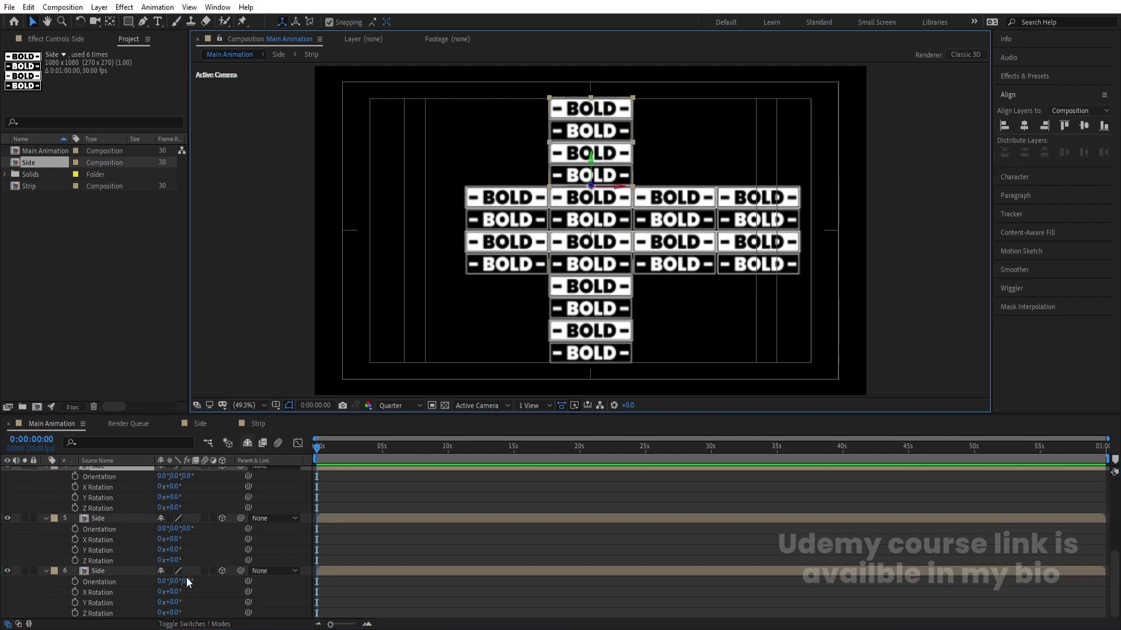
{"action": "scroll", "coordinate": [187, 580], "scroll_direction": "up", "scroll_amount": 1}
{"action": "left_click_drag", "start_coordinate": [173, 518], "coordinate": [168, 520]}
{"action": "left_click", "coordinate": [172, 518]}
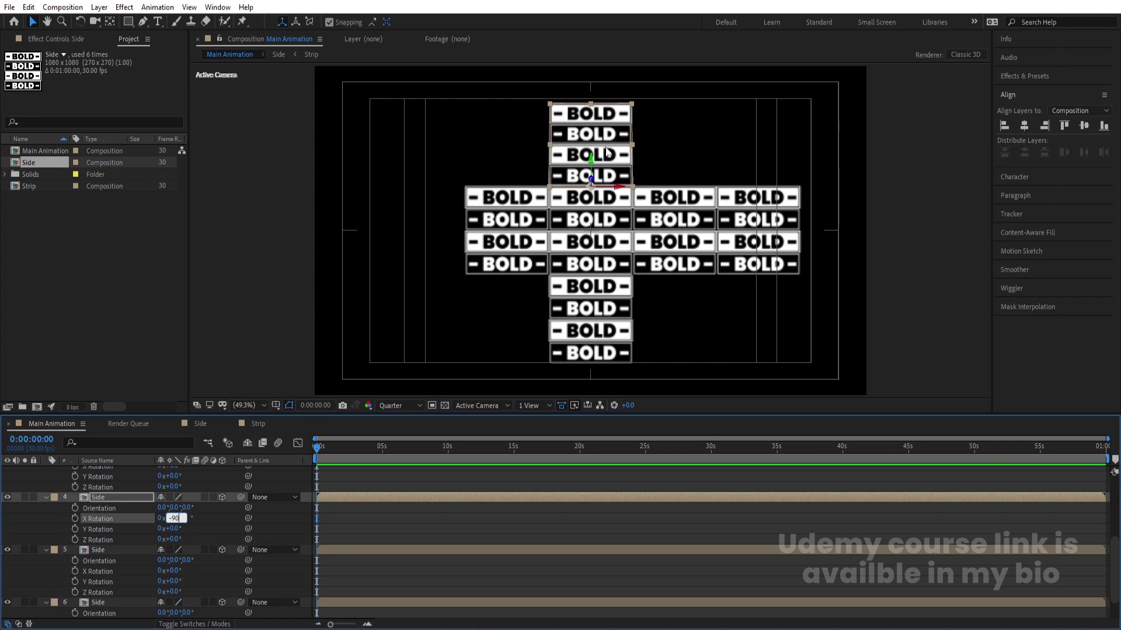
{"action": "key", "text": "Return"}
{"action": "left_click", "coordinate": [587, 312]}
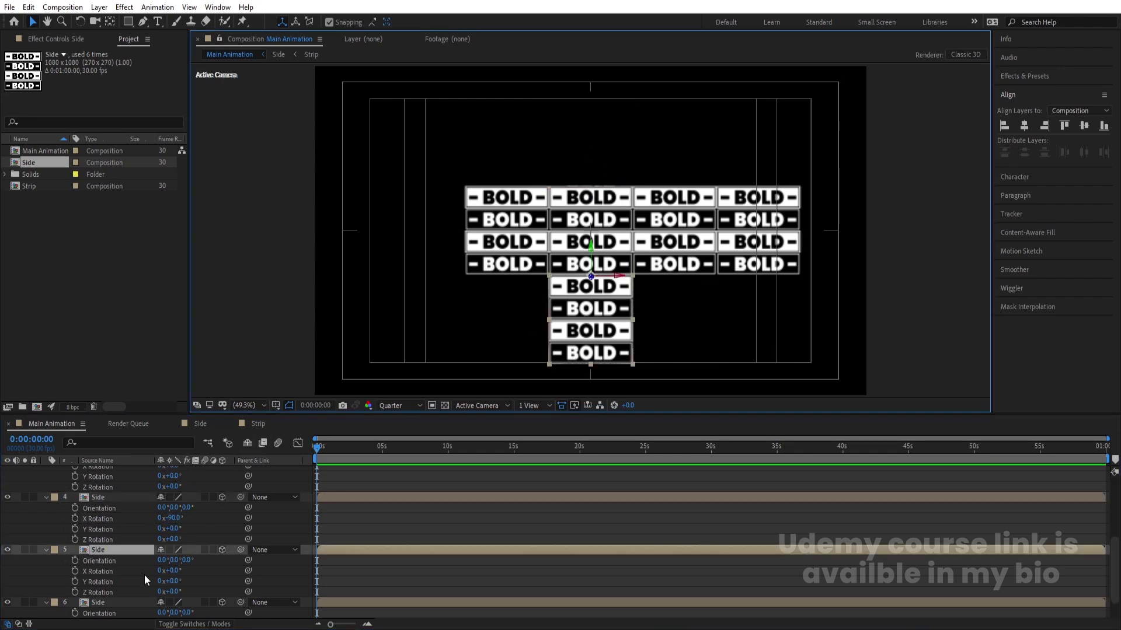
{"action": "left_click", "coordinate": [171, 571]}
{"action": "key", "text": "Return"}
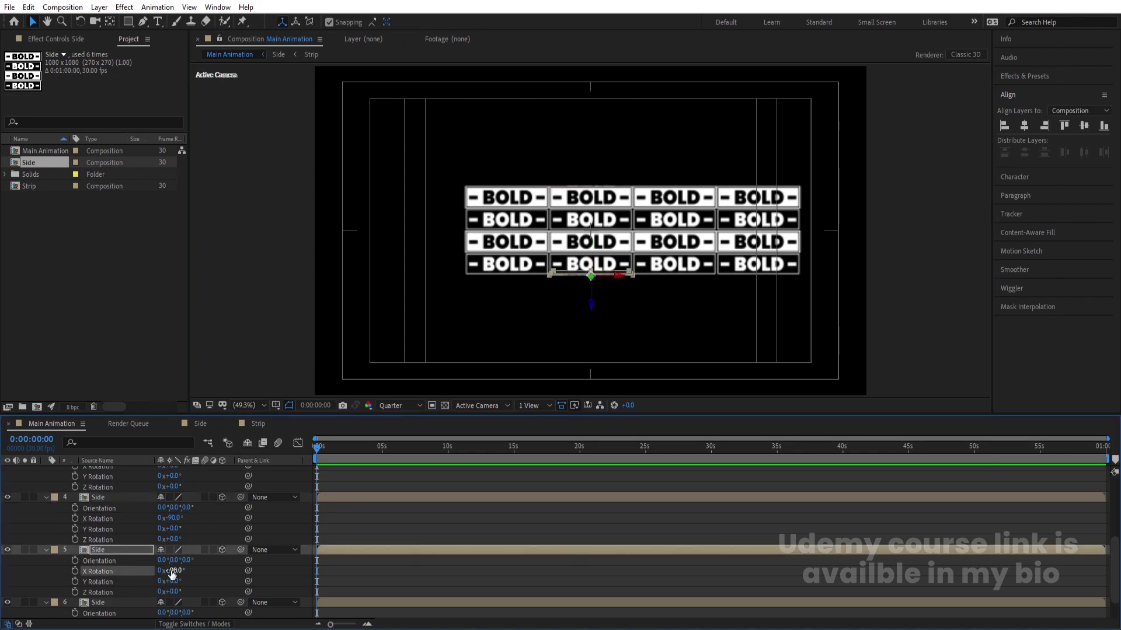
Set Y Rotation to -90° on both the face right of the centre and the far-right face
{"action": "left_click", "coordinate": [669, 229]}
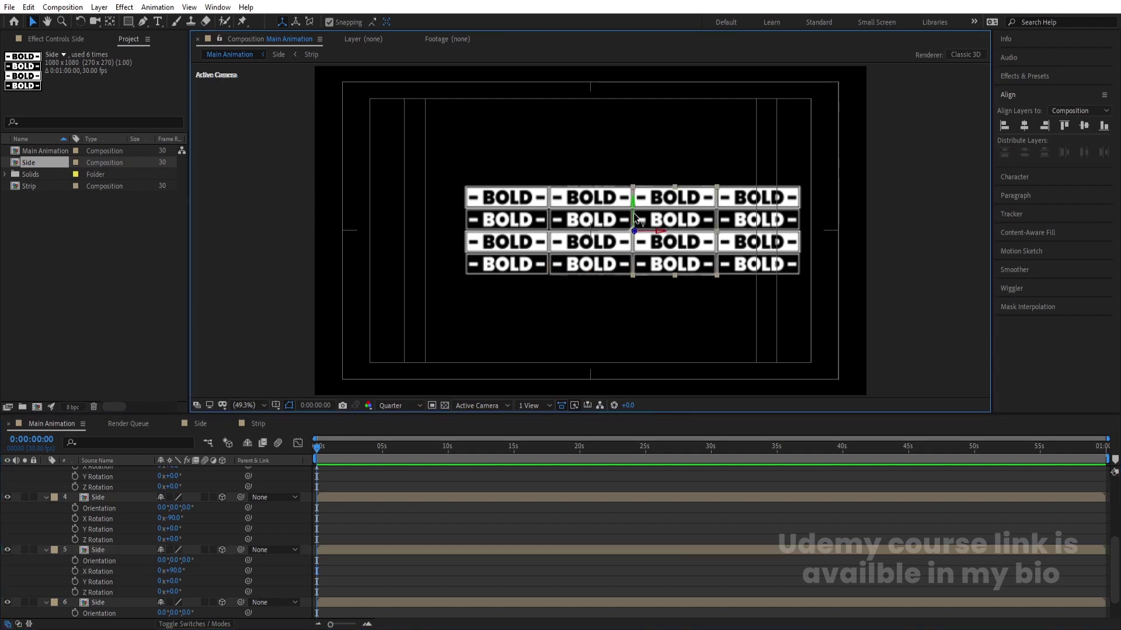
{"action": "scroll", "coordinate": [249, 514], "scroll_direction": "up", "scroll_amount": 3}
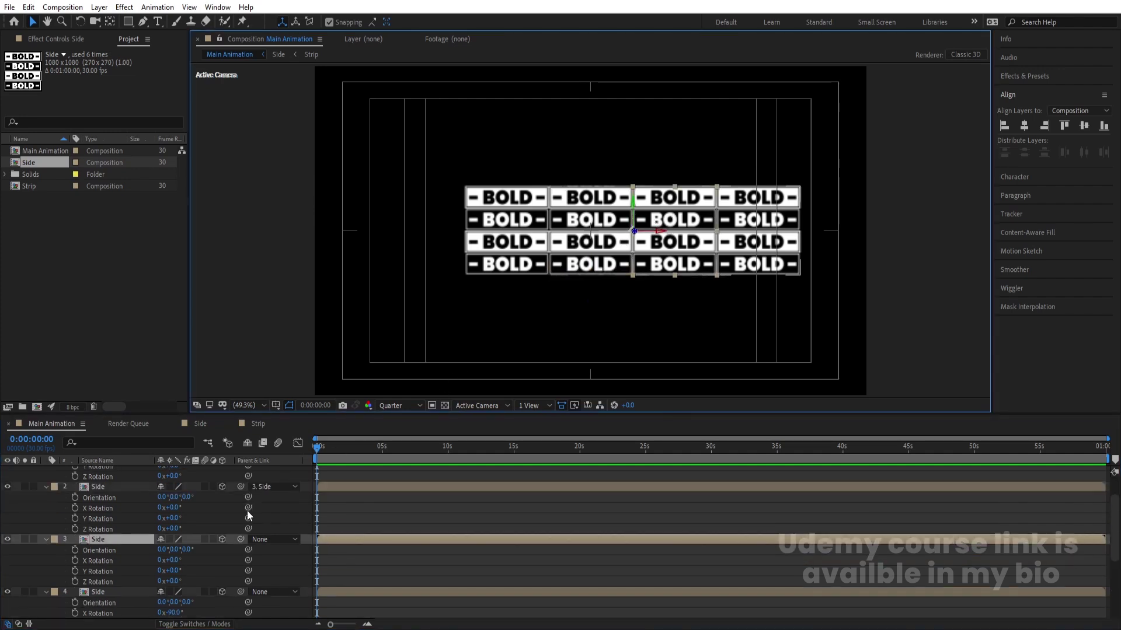
{"action": "left_click_drag", "start_coordinate": [172, 571], "coordinate": [164, 572]}
{"action": "left_click", "coordinate": [179, 572]}
{"action": "key", "text": "Return"}
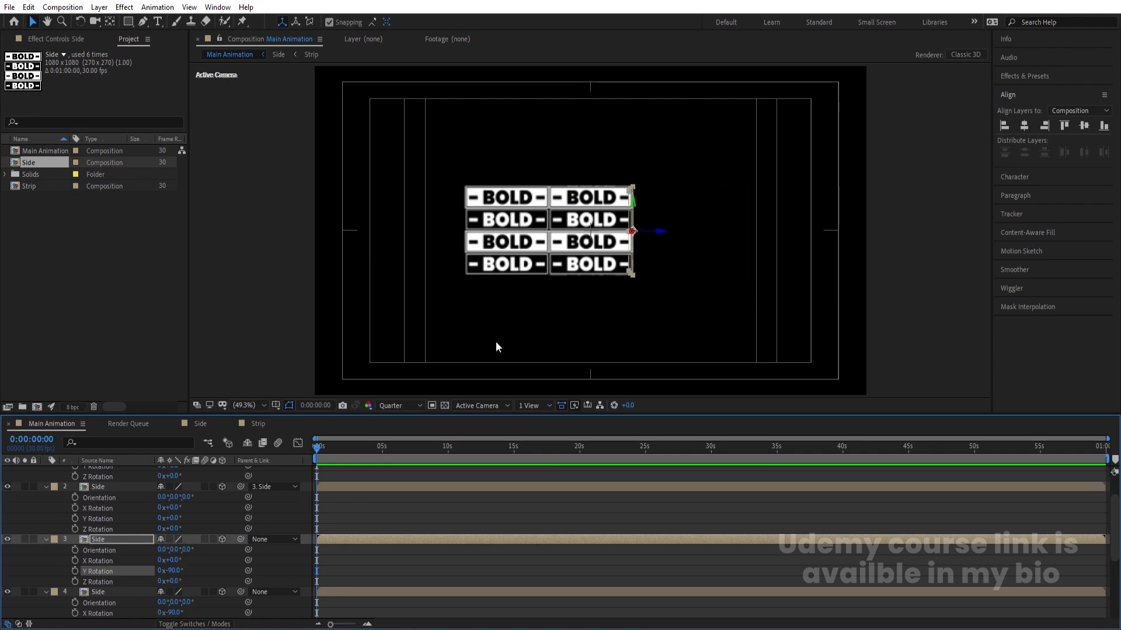
{"action": "left_click", "coordinate": [117, 488]}
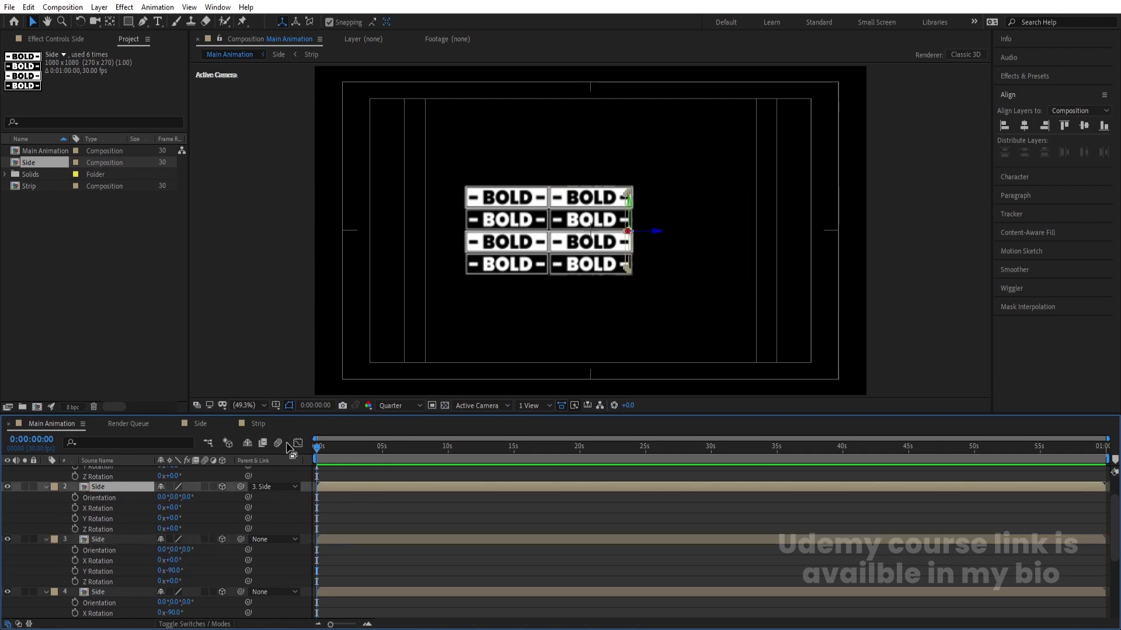
{"action": "left_click", "coordinate": [172, 518]}
{"action": "type", "text": "-90"}
{"action": "key", "text": "Return"}
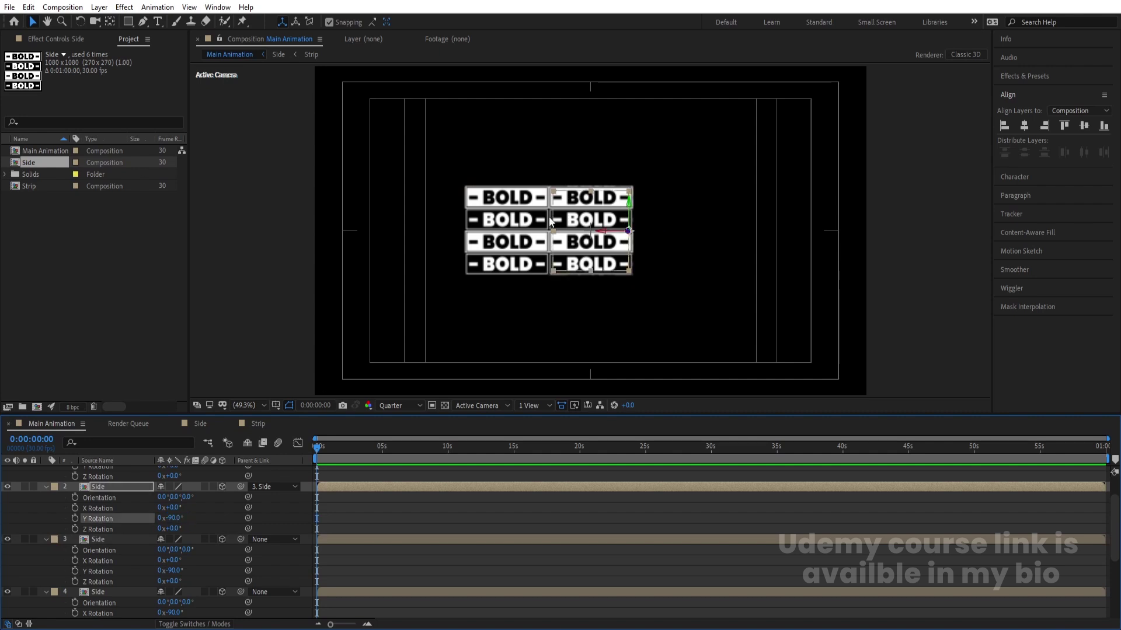
Set Y Rotation to 90° on the face left of the centre
{"action": "left_click", "coordinate": [555, 222]}
{"action": "scroll", "coordinate": [117, 586], "scroll_direction": "down", "scroll_amount": 4}
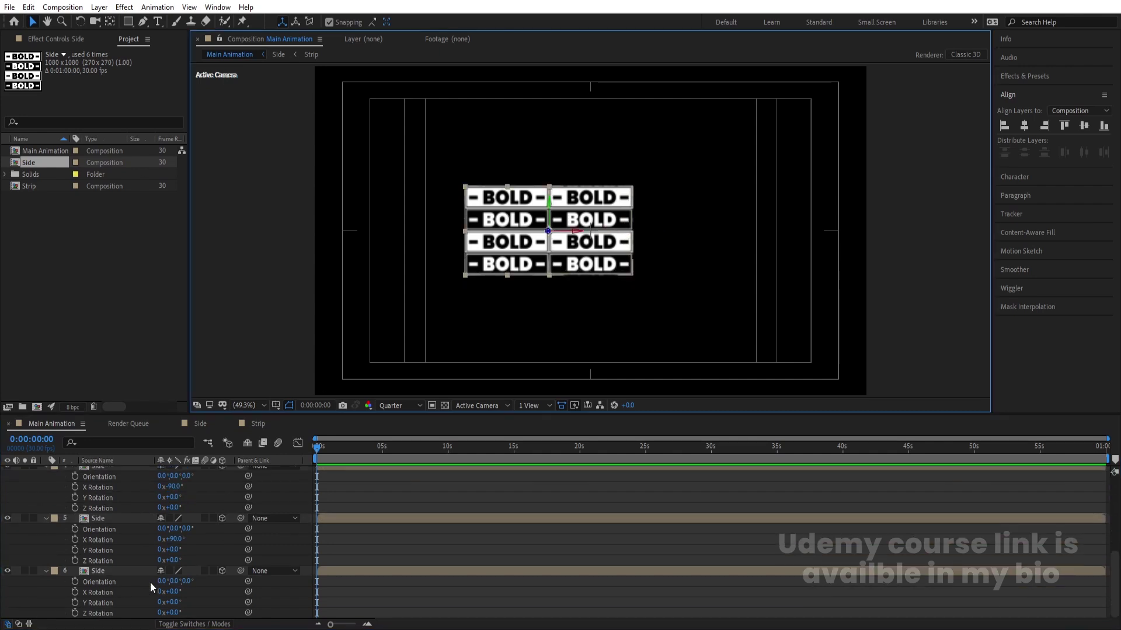
{"action": "scroll", "coordinate": [149, 582], "scroll_direction": "up", "scroll_amount": 4}
{"action": "left_click", "coordinate": [174, 504]}
{"action": "type", "text": "90"}
{"action": "key", "text": "Return"}
{"action": "left_click", "coordinate": [345, 492]}
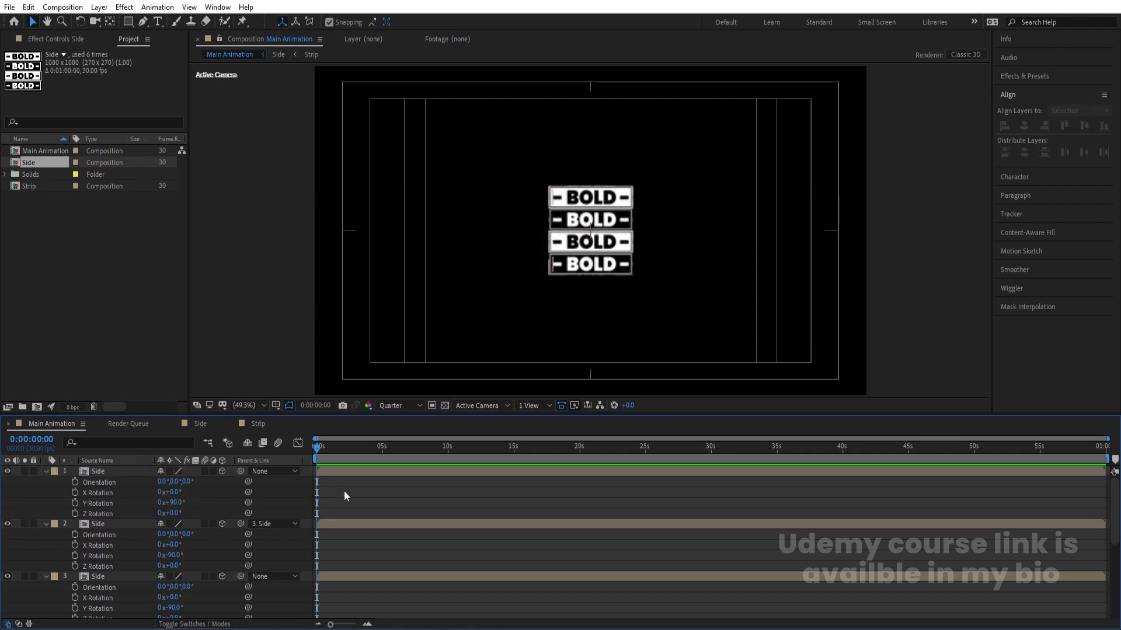
Collapse the layer properties and set the parent of the second Side layer to None
{"action": "key", "text": "u"}
{"action": "key", "text": "ctrl+a"}
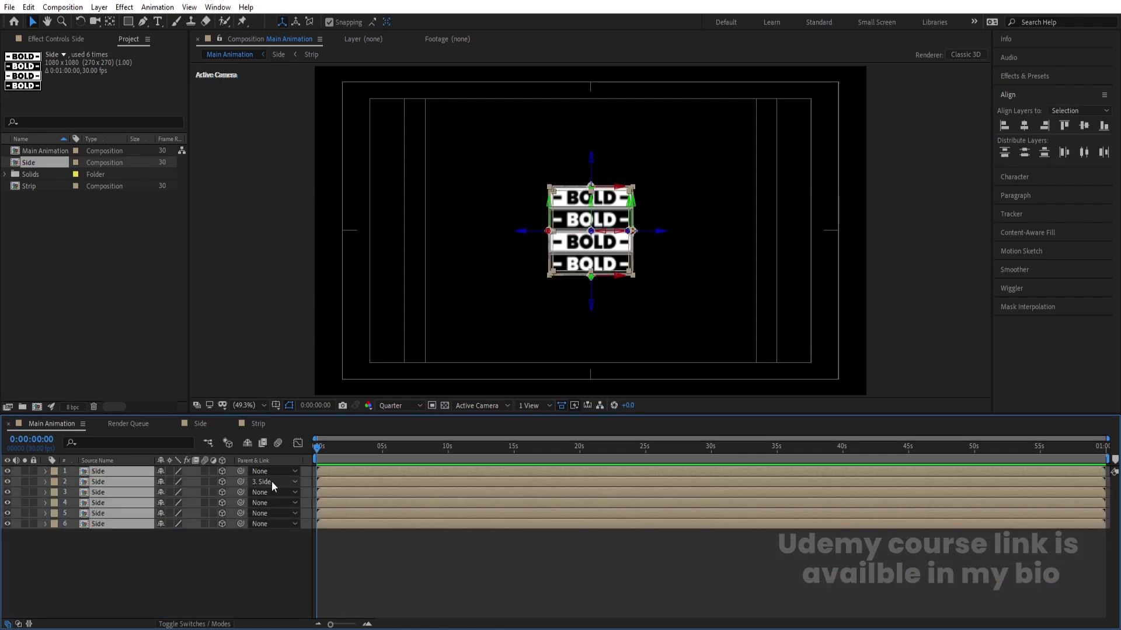
{"action": "left_click", "coordinate": [271, 481]}
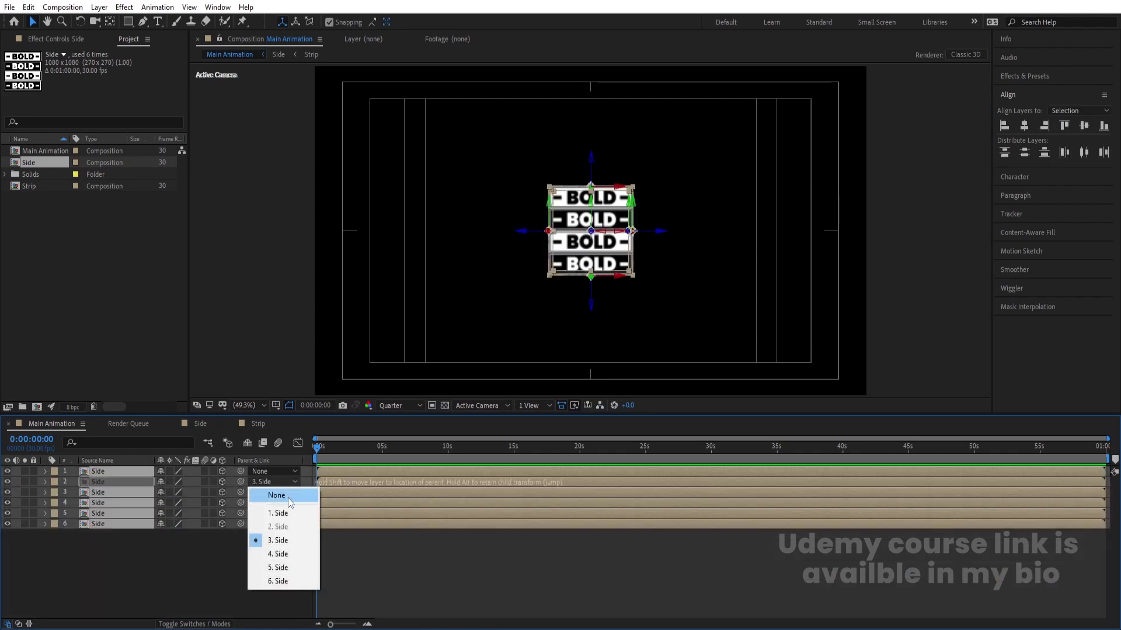
{"action": "left_click", "coordinate": [288, 497]}
In the Top view, shift all six Side layers along Z to centre the cube and set the preview resolution to Full
{"action": "left_click", "coordinate": [489, 409]}
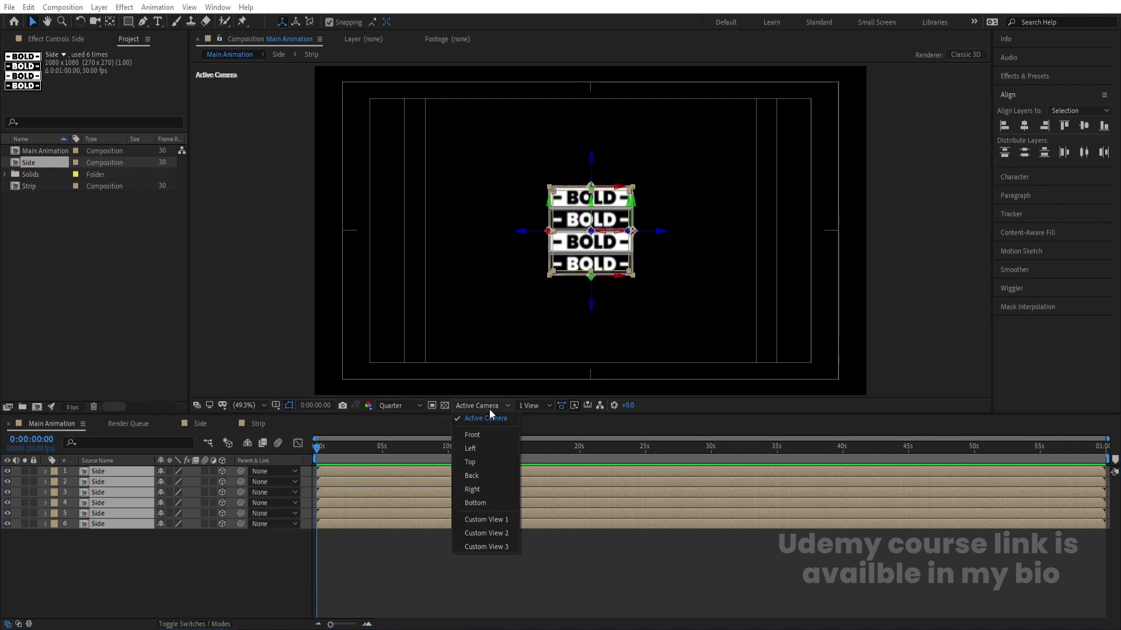
{"action": "left_click", "coordinate": [473, 463]}
{"action": "scroll", "coordinate": [596, 237], "scroll_direction": "up", "scroll_amount": 2}
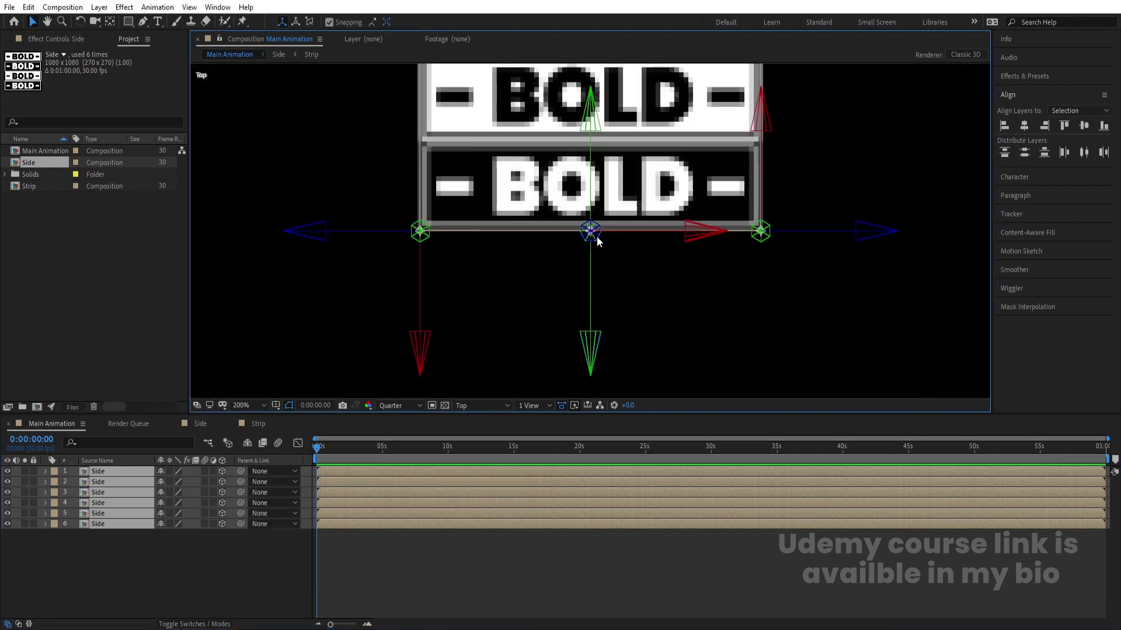
{"action": "left_click_drag", "start_coordinate": [590, 296], "coordinate": [597, 378]}
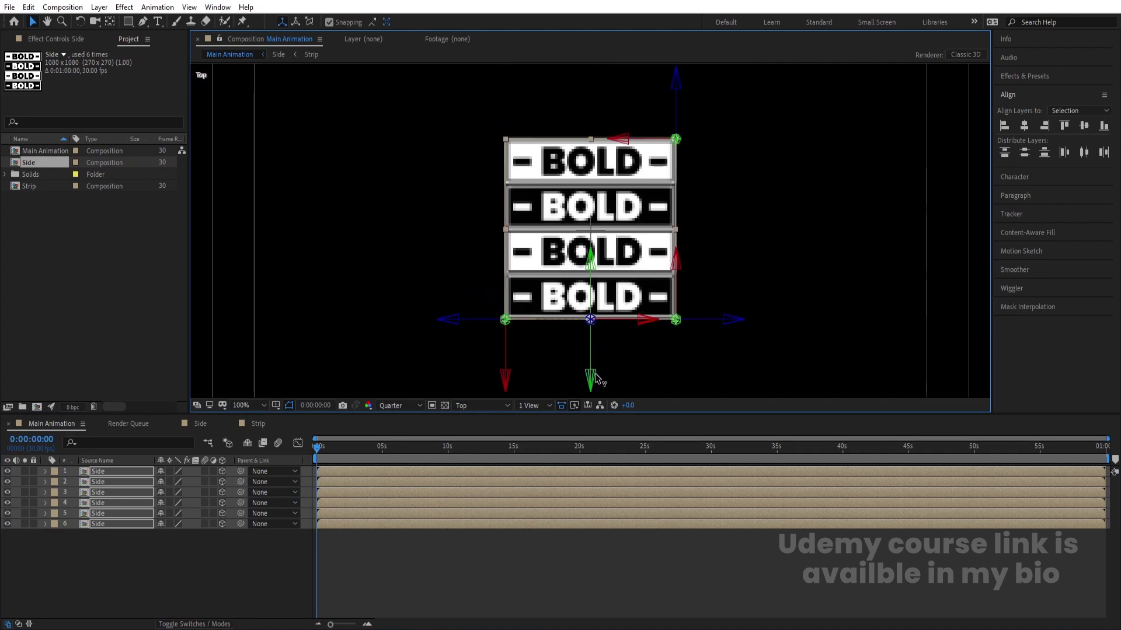
{"action": "left_click", "coordinate": [386, 405]}
{"action": "left_click", "coordinate": [389, 437]}
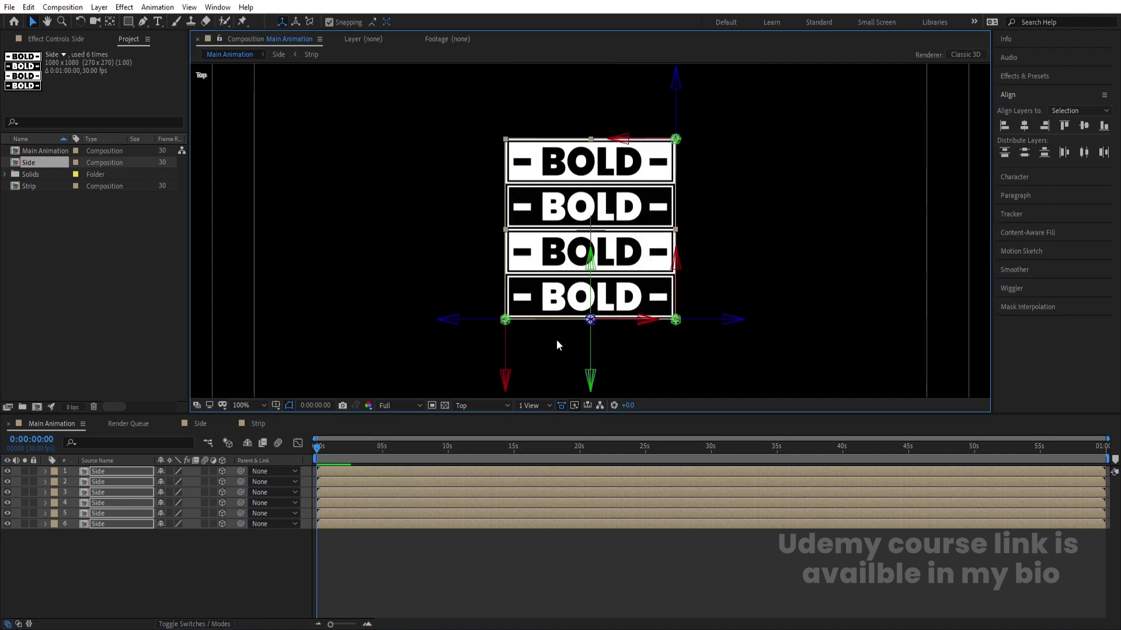
{"action": "left_click_drag", "start_coordinate": [590, 377], "coordinate": [590, 378]}
{"action": "left_click", "coordinate": [244, 569]}
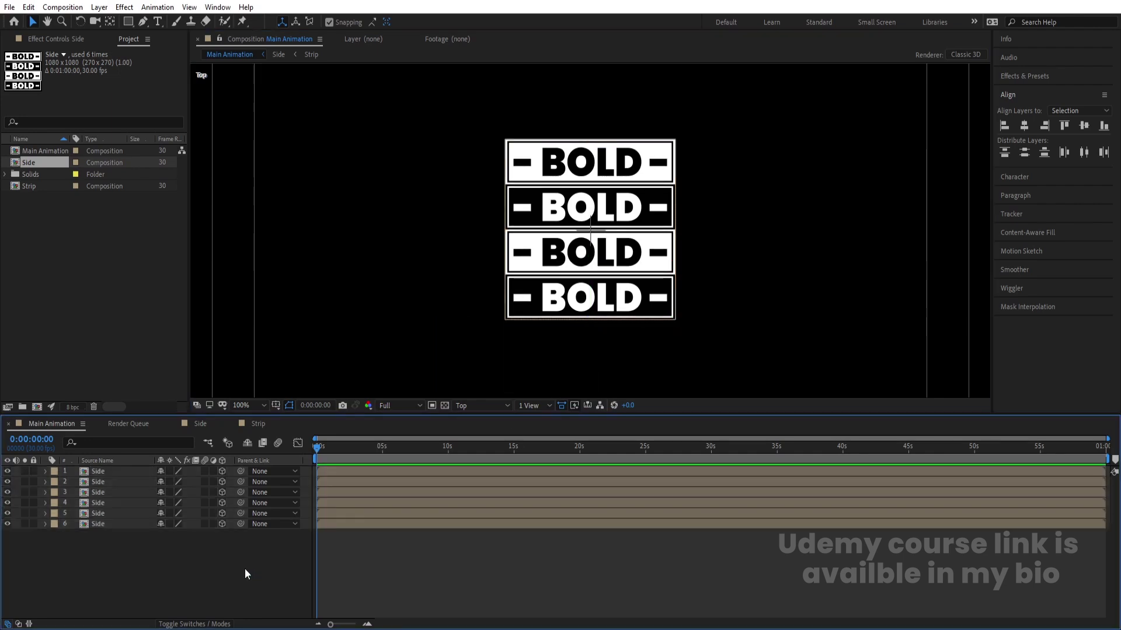
Return to the Active Camera view and nudge all six Side layers slightly upward
{"action": "left_click", "coordinate": [495, 406]}
{"action": "left_click", "coordinate": [495, 416]}
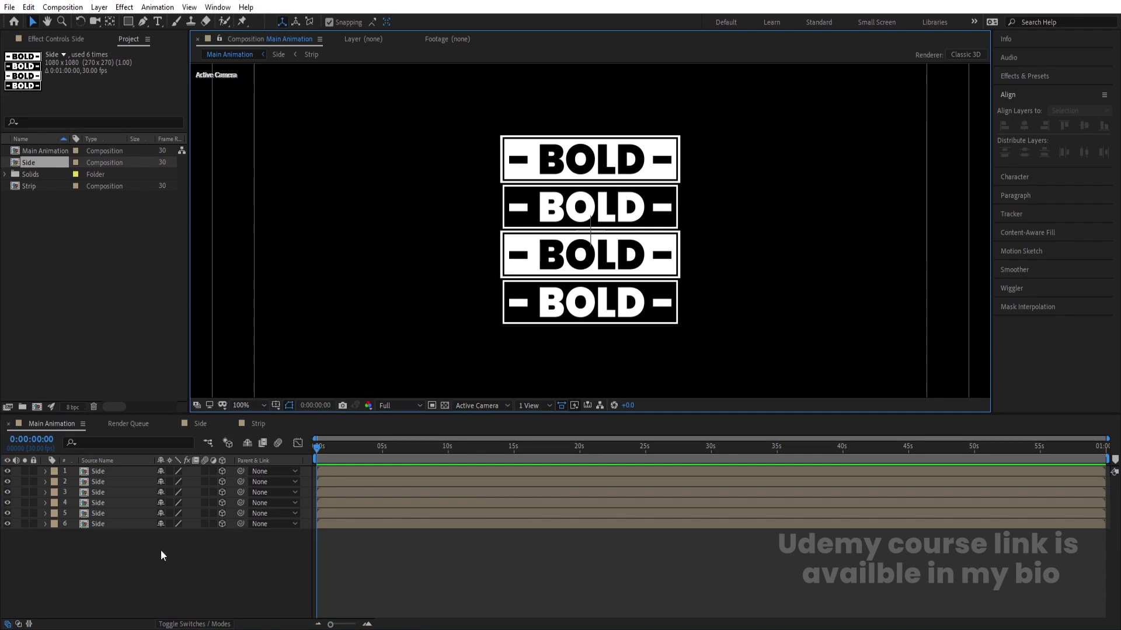
{"action": "key", "text": "ctrl+a"}
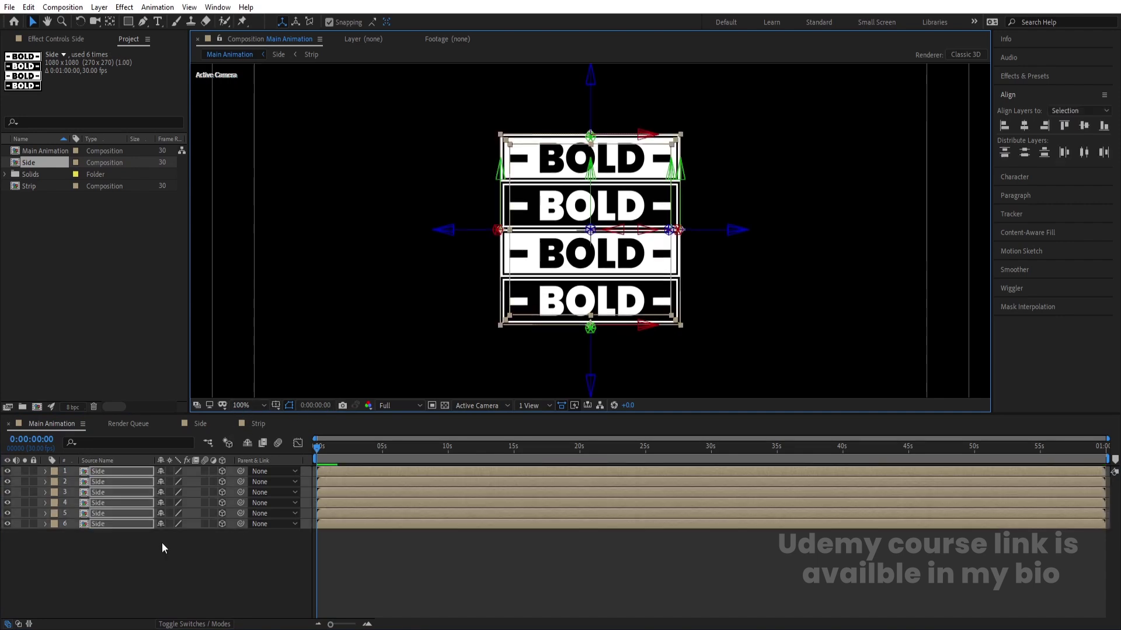
{"action": "left_click", "coordinate": [179, 579]}
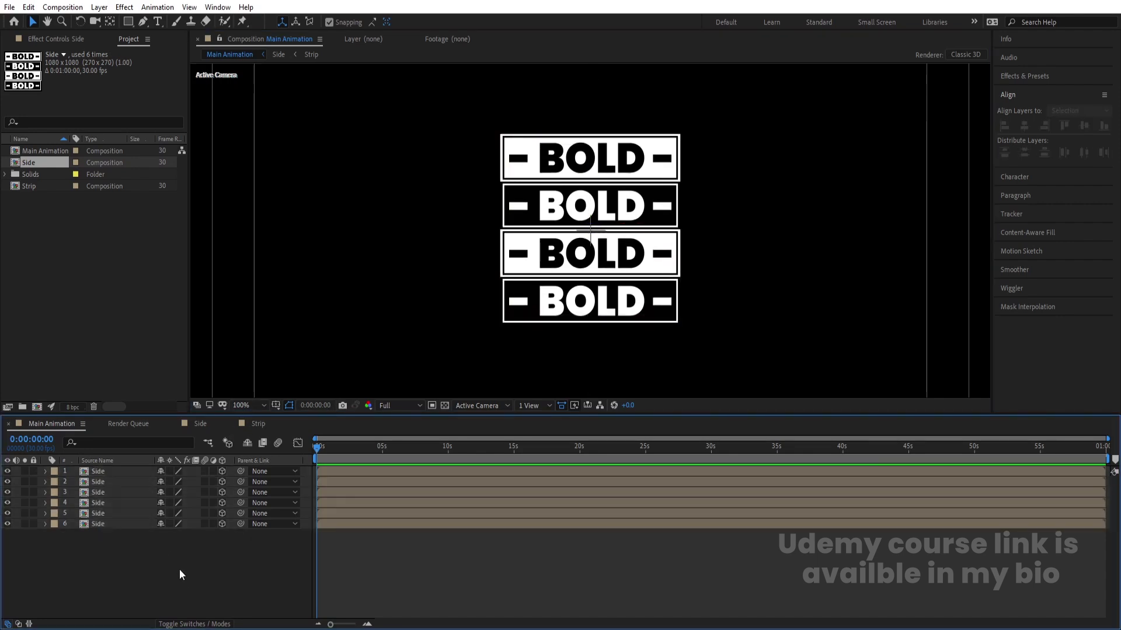
Add a Null Object to the Main Animation composition
{"action": "right_click", "coordinate": [180, 569]}
{"action": "mouse_move", "coordinate": [199, 435]}
{"action": "left_click", "coordinate": [350, 506]}
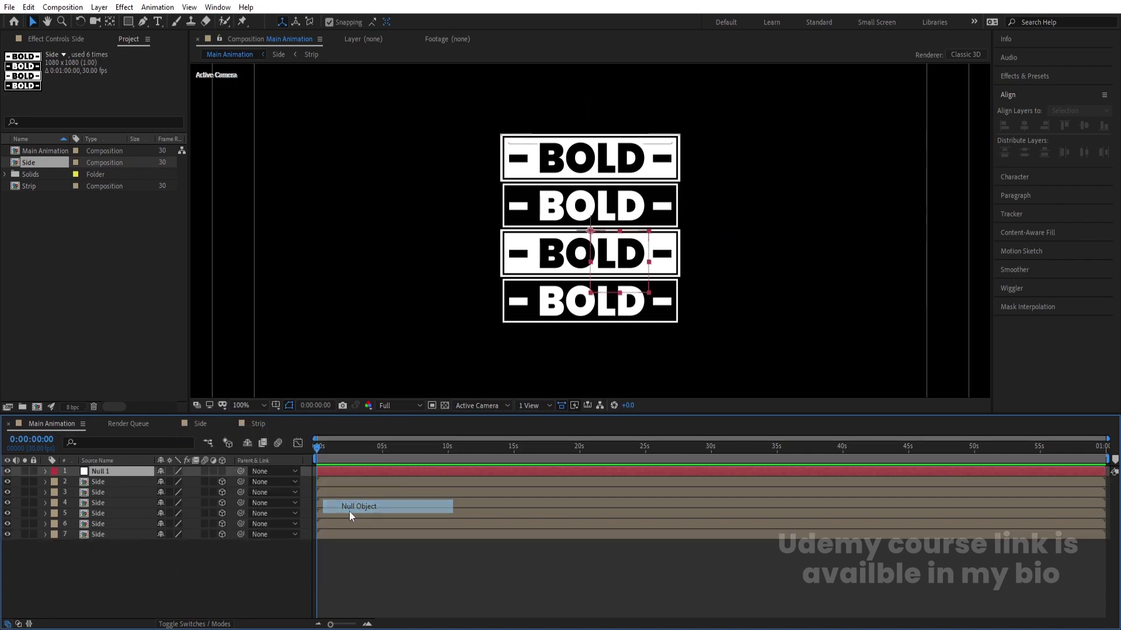
Make the null a 3D layer, parent all six Side layers to it, and fit the composition in the viewer
{"action": "left_click", "coordinate": [222, 471]}
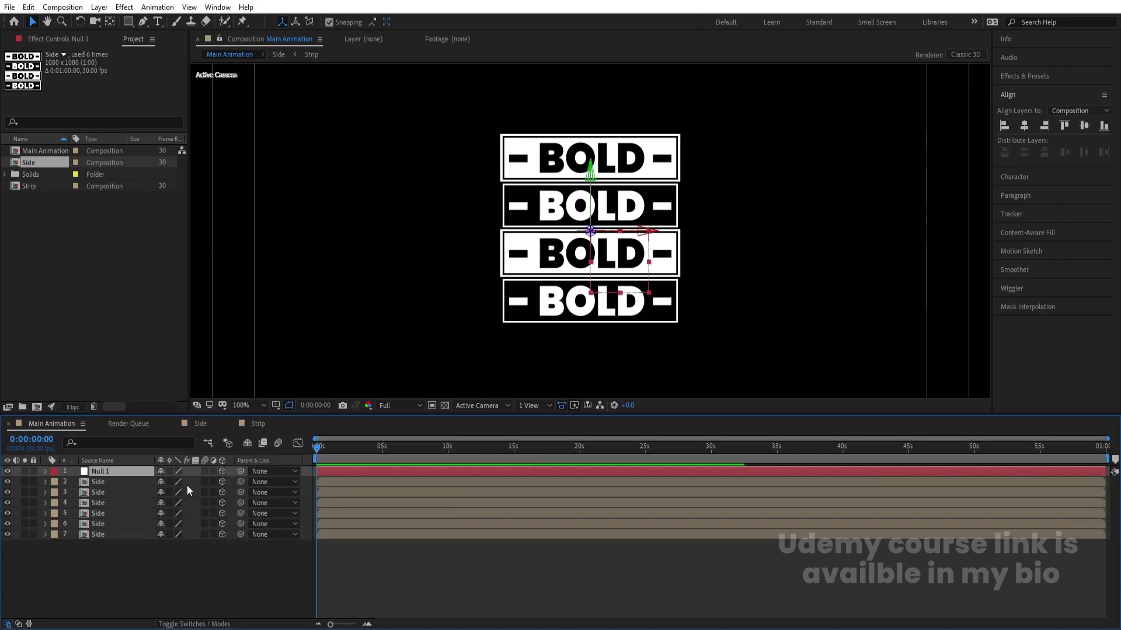
{"action": "left_click", "coordinate": [119, 482]}
{"action": "left_click", "coordinate": [101, 527], "text": "shift"}
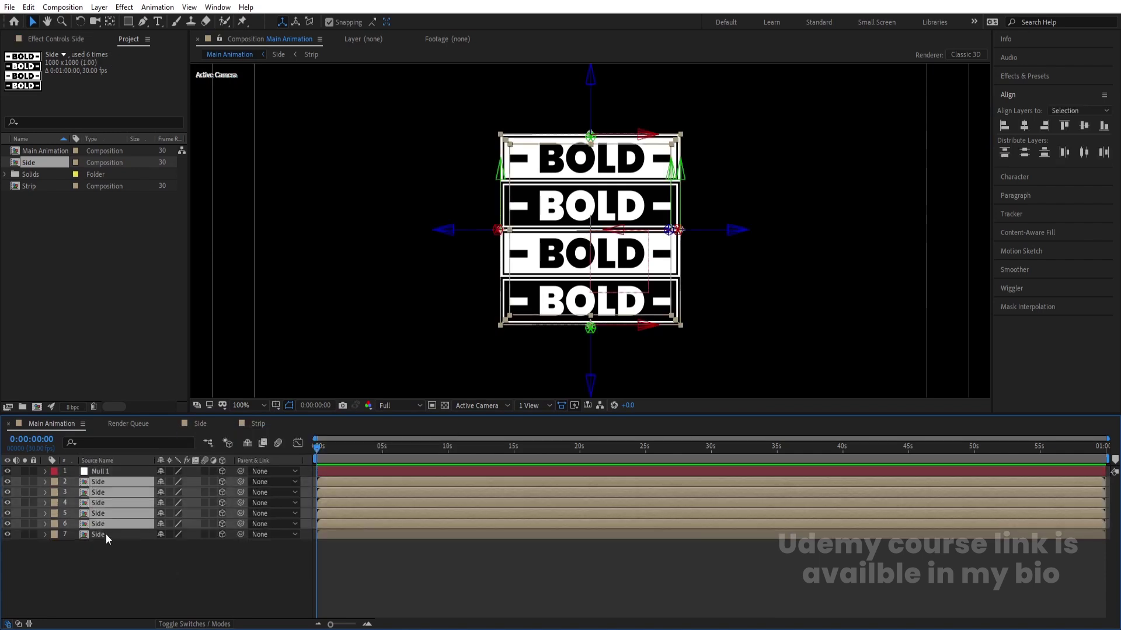
{"action": "left_click", "coordinate": [106, 533], "text": "shift"}
{"action": "left_click_drag", "start_coordinate": [240, 482], "coordinate": [113, 474]}
{"action": "left_click", "coordinate": [113, 473]}
{"action": "left_click", "coordinate": [244, 404]}
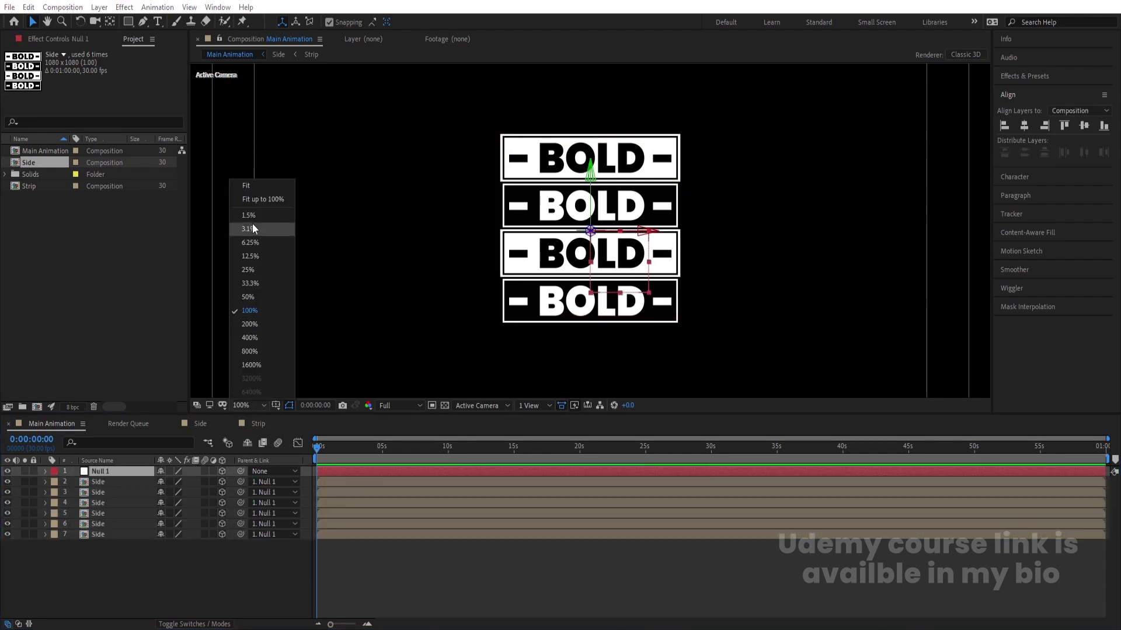
{"action": "left_click", "coordinate": [255, 185]}
{"action": "left_click", "coordinate": [135, 594]}
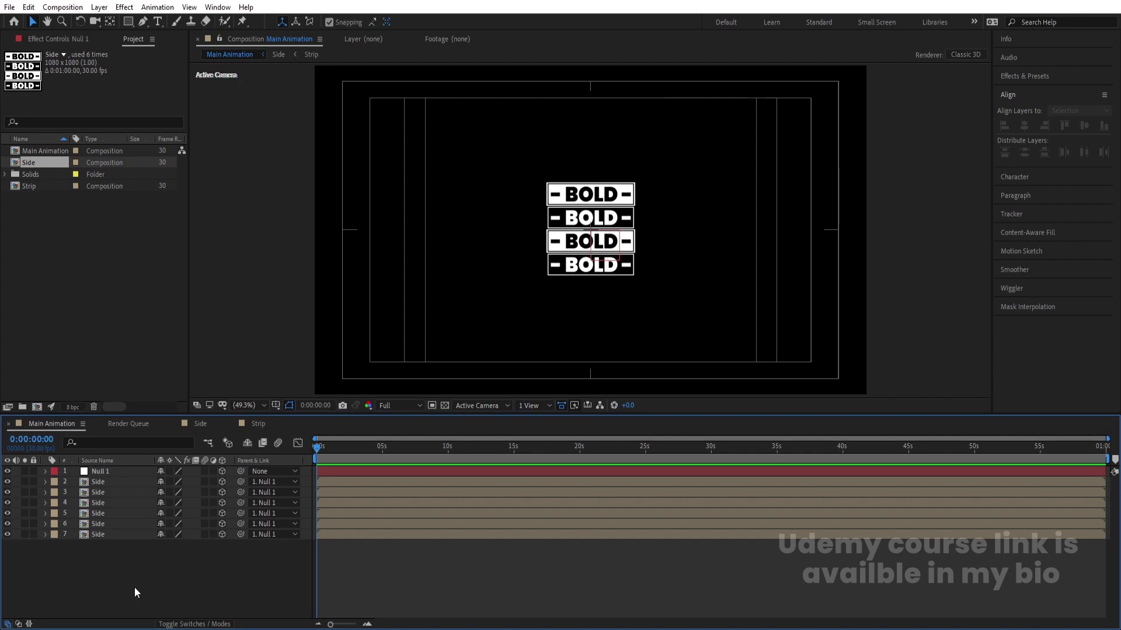
Create a composition named Line with a width of 1080*12 px and a height of 1080 px
{"action": "key", "text": "ctrl+n"}
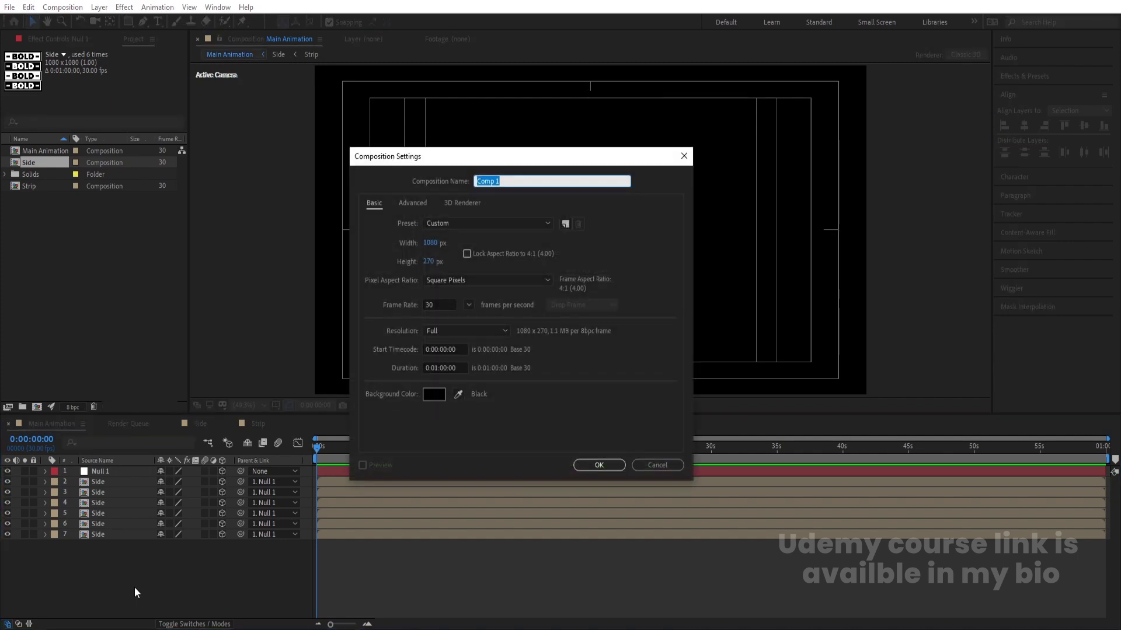
{"action": "type", "text": "Line"}
{"action": "left_click", "coordinate": [432, 264]}
{"action": "type", "text": "1080"}
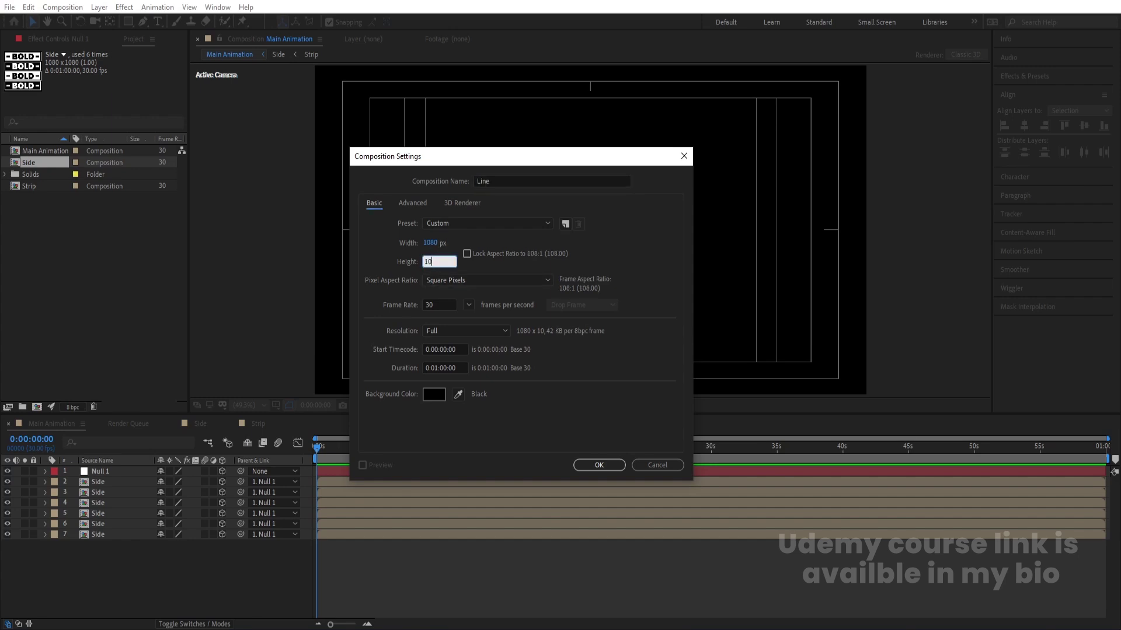
{"action": "left_click", "coordinate": [435, 243]}
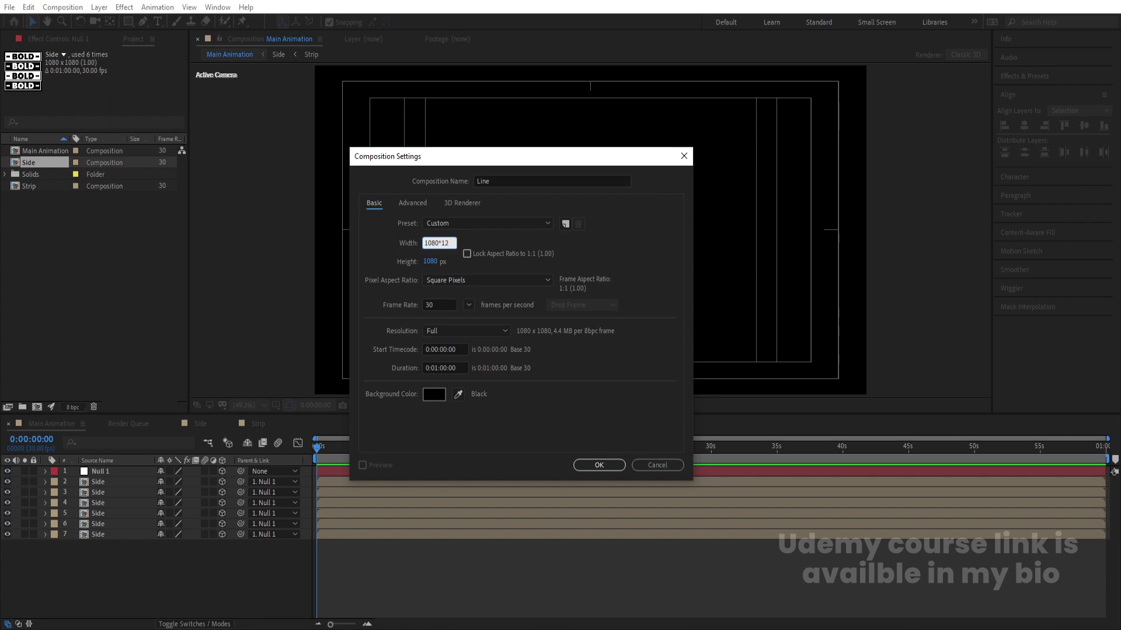
{"action": "key", "text": "Return"}
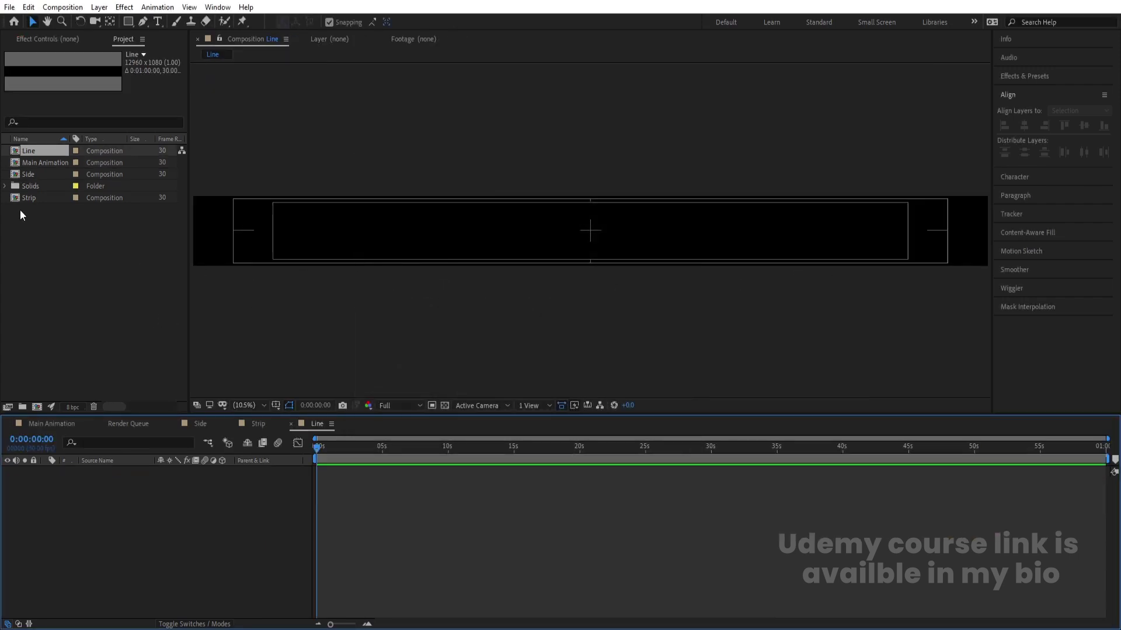
Add the Side composition to Line and align it to the composition's left edge
{"action": "left_click", "coordinate": [28, 175]}
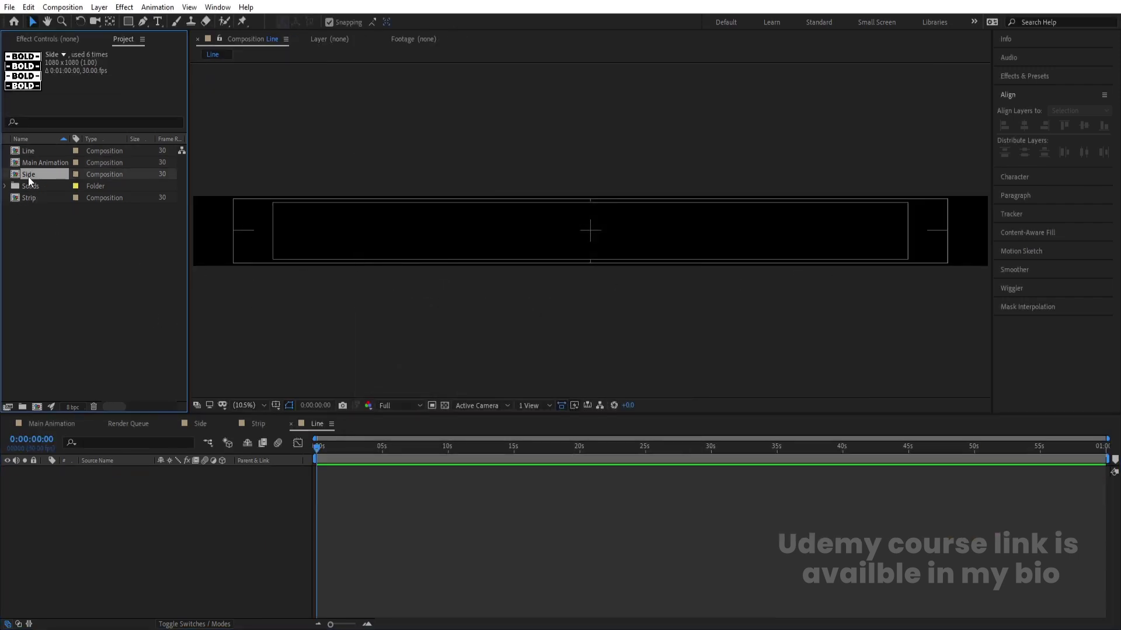
{"action": "left_click_drag", "start_coordinate": [162, 513], "coordinate": [163, 515]}
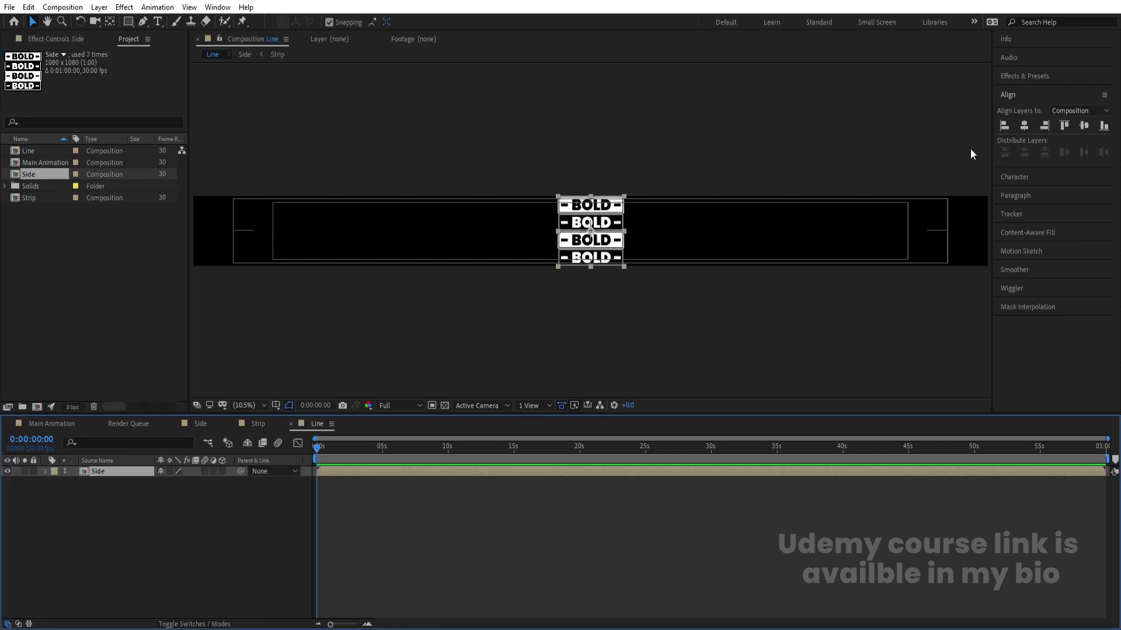
{"action": "left_click", "coordinate": [1004, 126]}
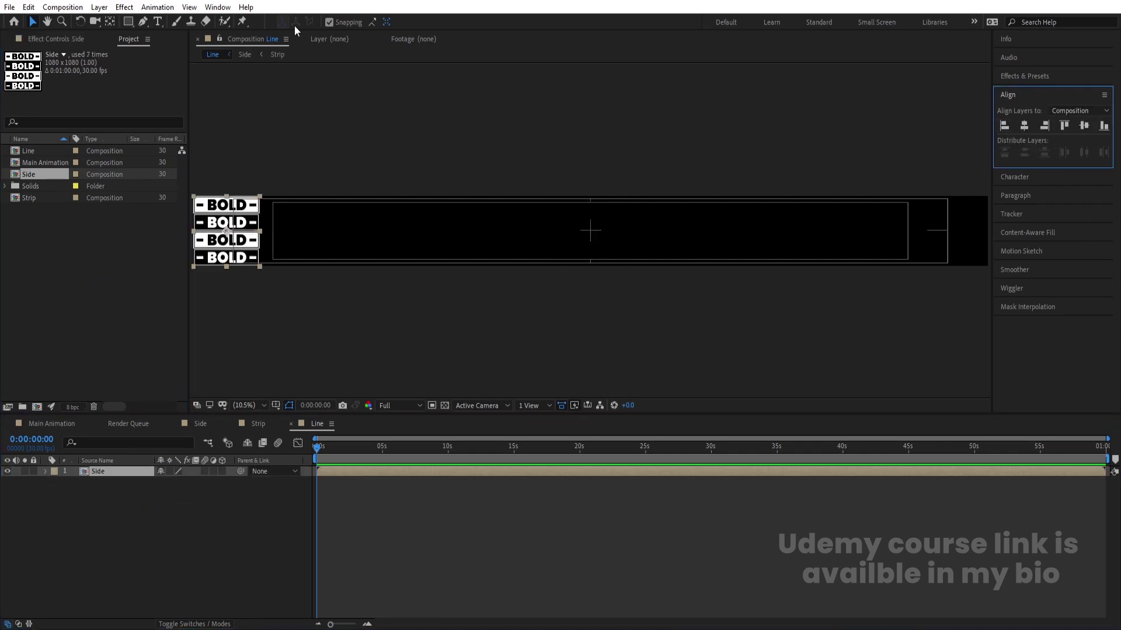
Duplicate the Side layer ten times, placing each copy edge to edge to extend the row toward the right
{"action": "left_click", "coordinate": [201, 243]}
{"action": "key", "text": "ctrl+d"}
{"action": "left_click_drag", "start_coordinate": [201, 243], "coordinate": [808, 235]}
{"action": "key", "text": "ctrl+d"}
{"action": "key", "text": "ctrl+d"}
{"action": "key", "text": "ctrl+d"}
{"action": "key", "text": "ctrl+d"}
{"action": "key", "text": "ctrl+d"}
{"action": "key", "text": "ctrl+d"}
{"action": "key", "text": "ctrl+d"}
{"action": "key", "text": "ctrl+d"}
{"action": "key", "text": "ctrl+d"}
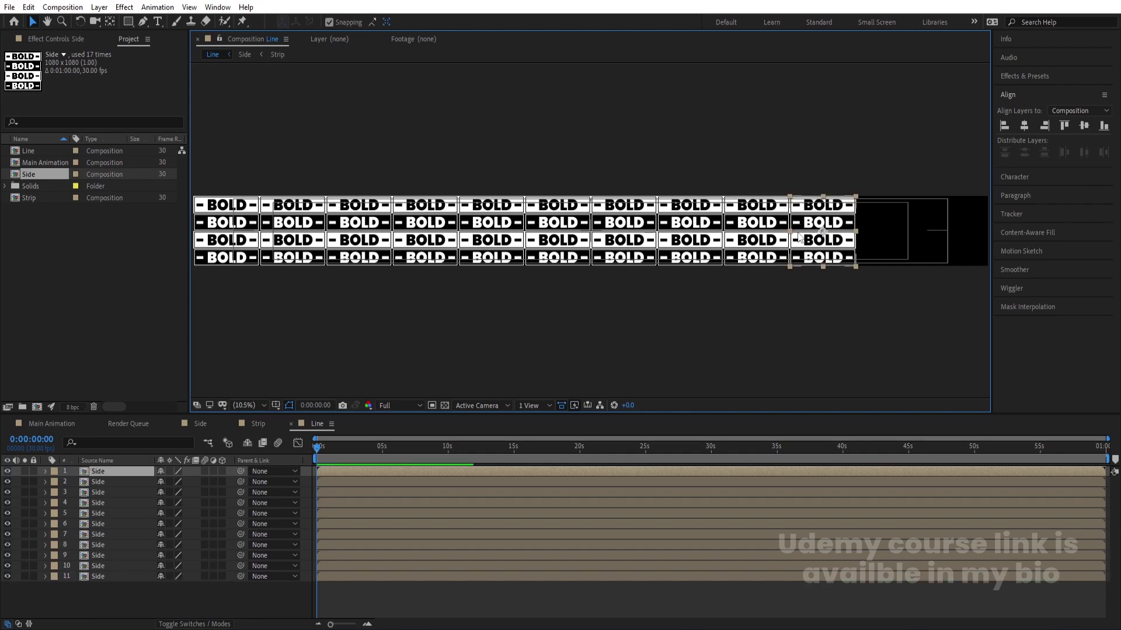
{"action": "left_click_drag", "start_coordinate": [813, 251], "coordinate": [872, 252]}
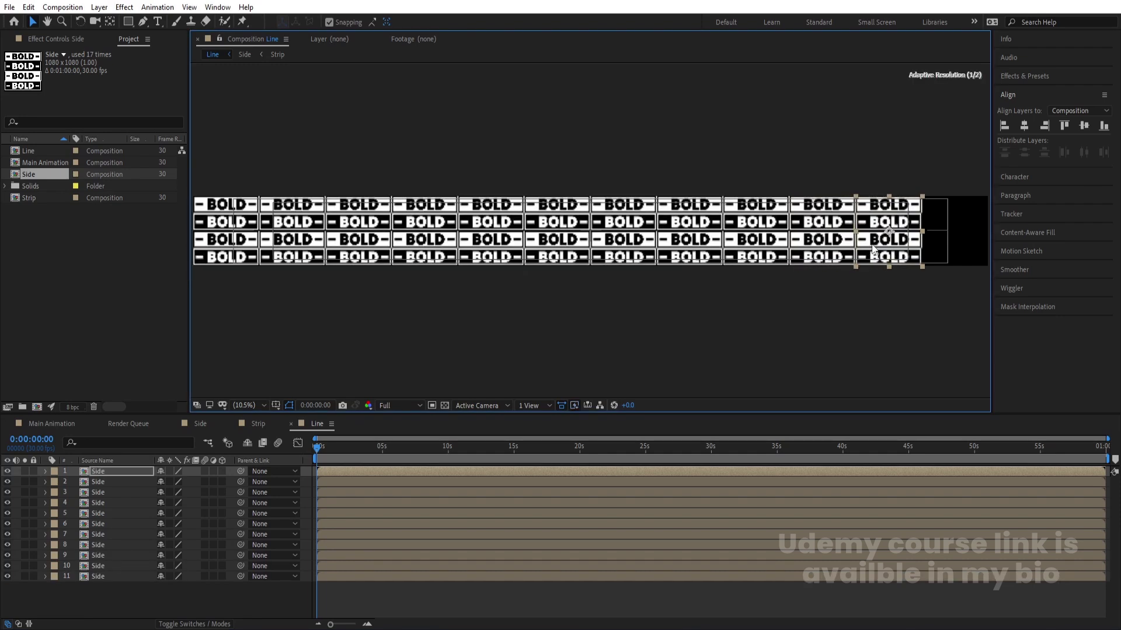
Add a twelfth Side copy and align it to the right edge of the Line composition
{"action": "key", "text": "ctrl+d"}
{"action": "left_click", "coordinate": [1044, 126]}
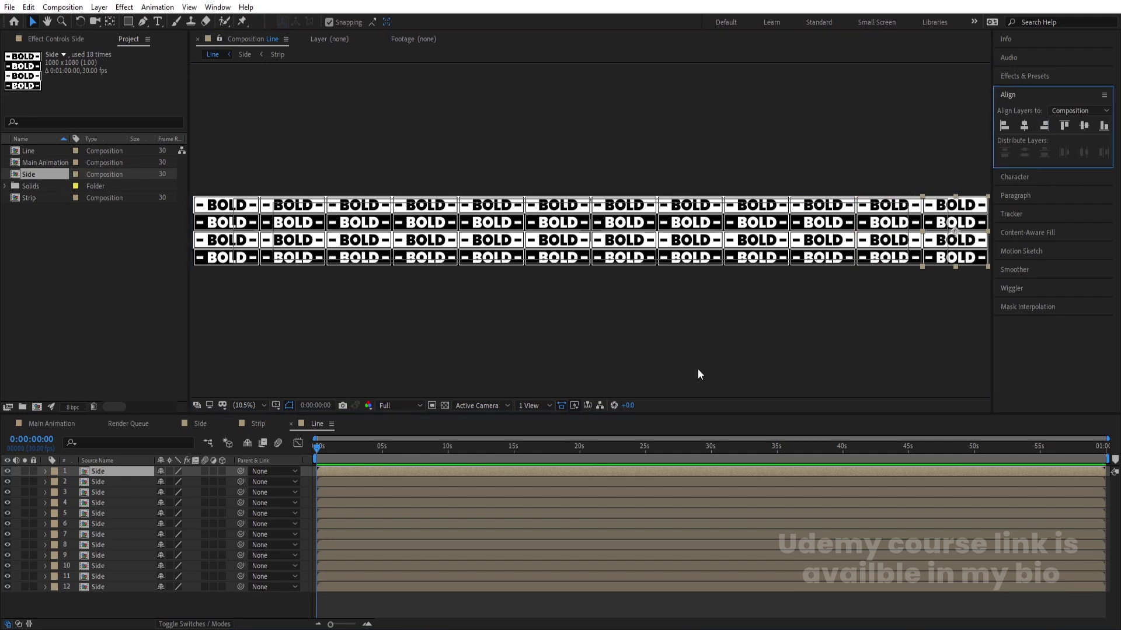
{"action": "left_click", "coordinate": [306, 474]}
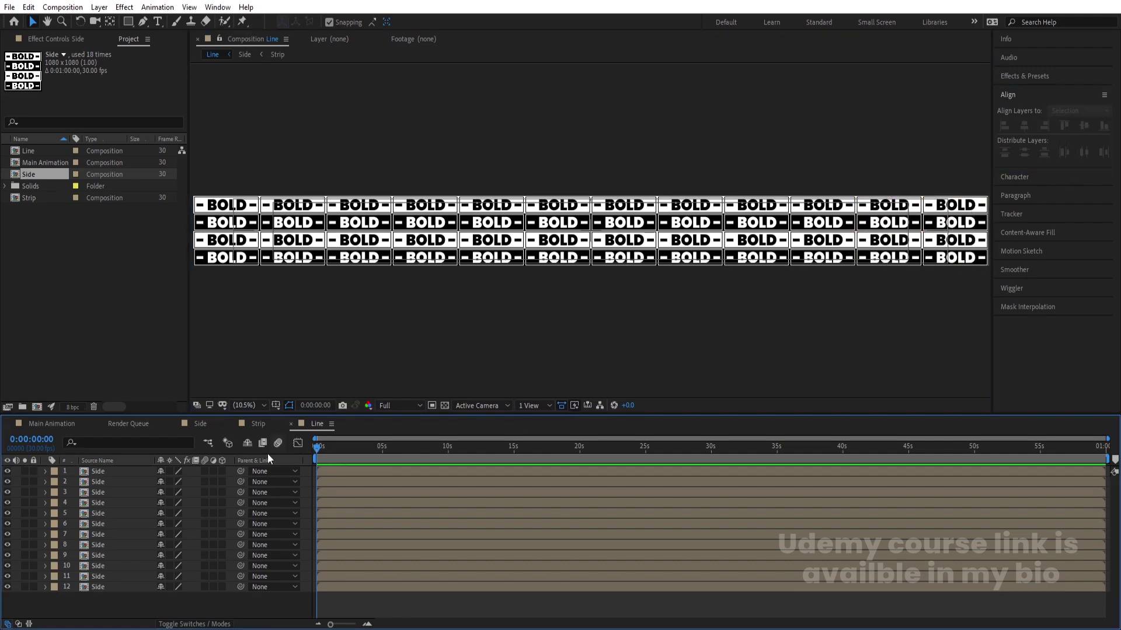
In the Side composition, delete the Tint effect from the second and fourth strips
{"action": "double_click", "coordinate": [115, 471]}
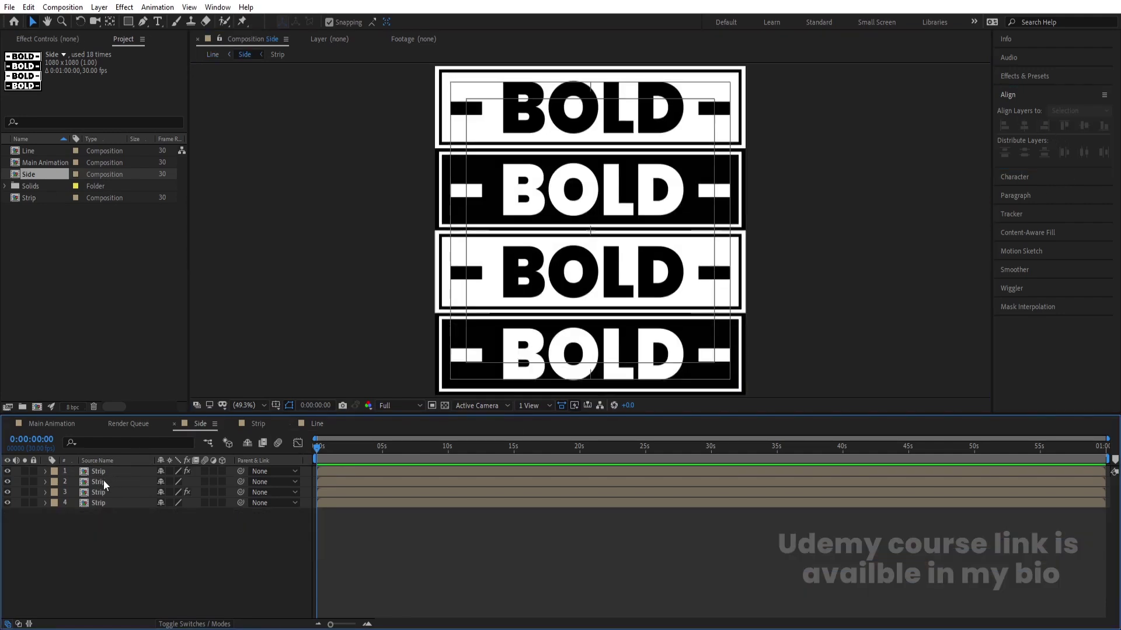
{"action": "left_click", "coordinate": [103, 482]}
{"action": "left_click", "coordinate": [515, 227]}
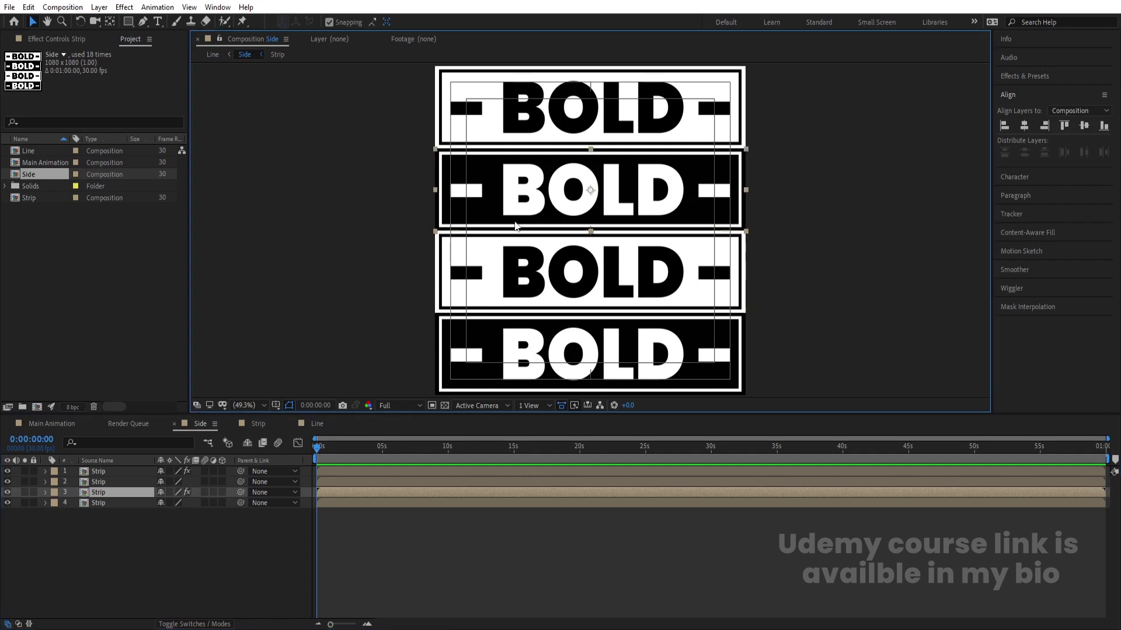
{"action": "left_click", "coordinate": [88, 39]}
{"action": "left_click", "coordinate": [38, 68]}
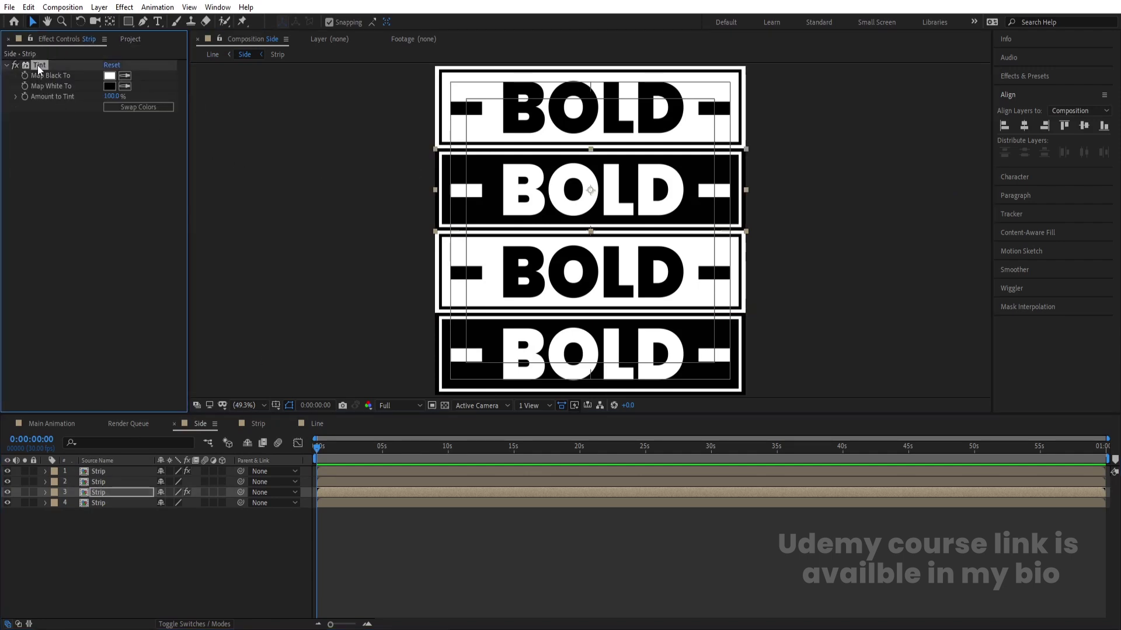
{"action": "key", "text": "Delete"}
{"action": "left_click", "coordinate": [584, 356]}
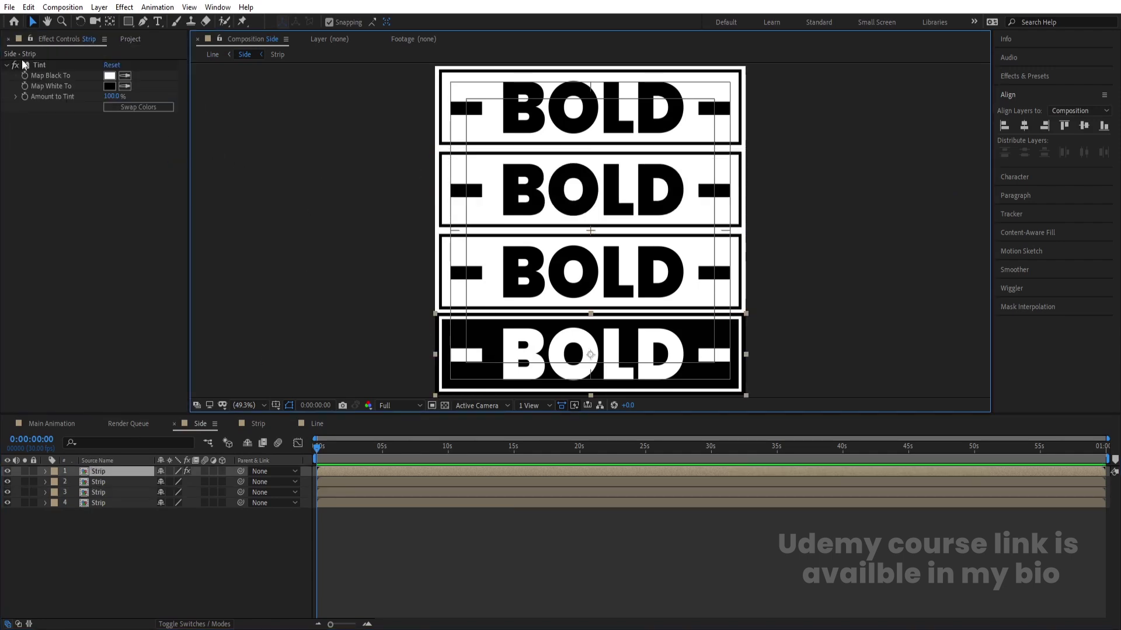
{"action": "left_click", "coordinate": [33, 69]}
{"action": "key", "text": "Delete"}
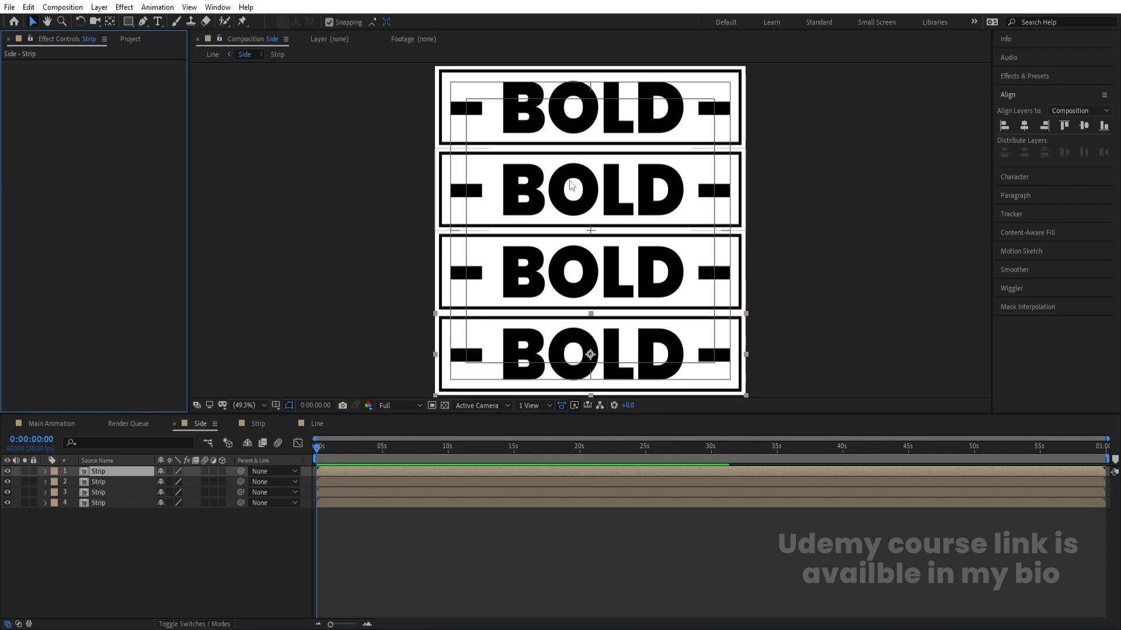
Return to the Main Animation composition and rename the null layer as Controller
{"action": "left_click", "coordinate": [76, 425]}
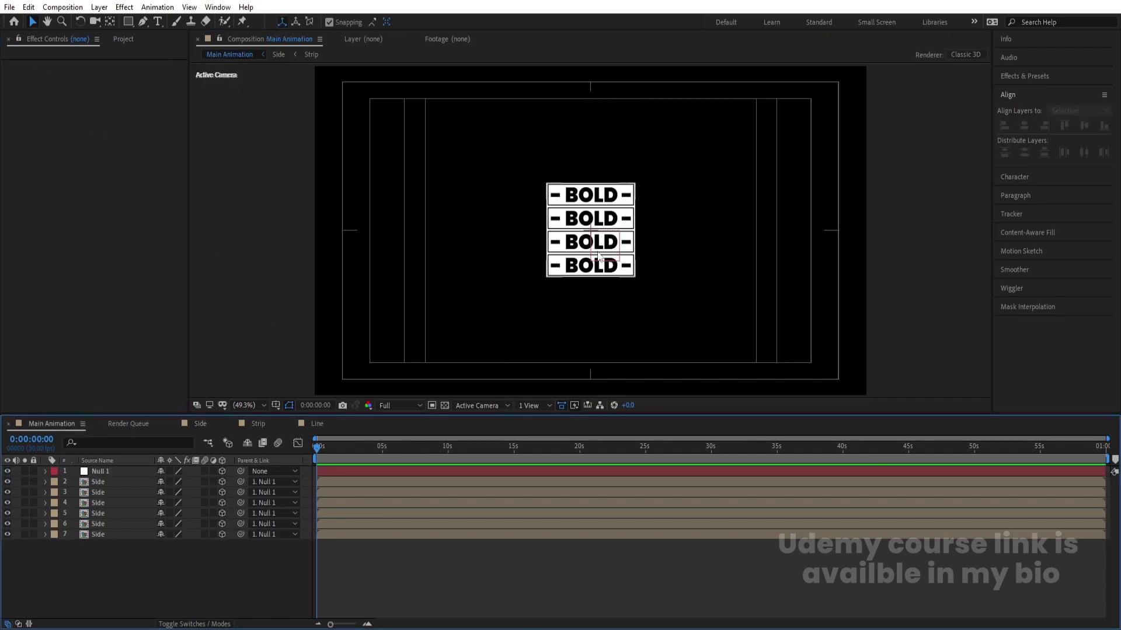
{"action": "left_click", "coordinate": [115, 471]}
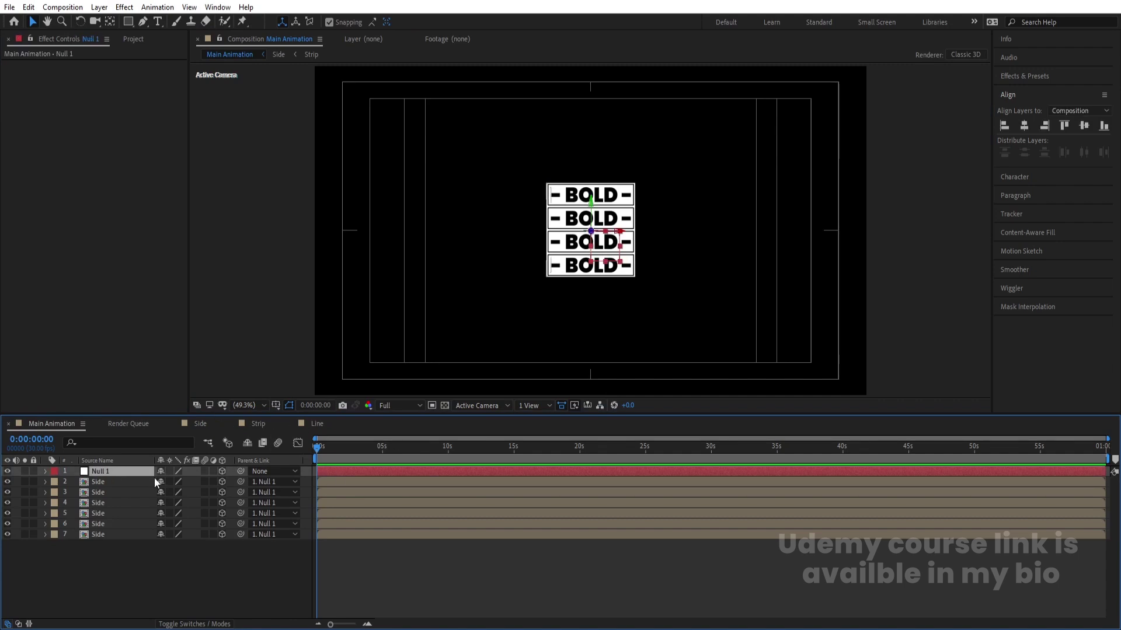
{"action": "key", "text": "Return"}
{"action": "type", "text": "Ci"}
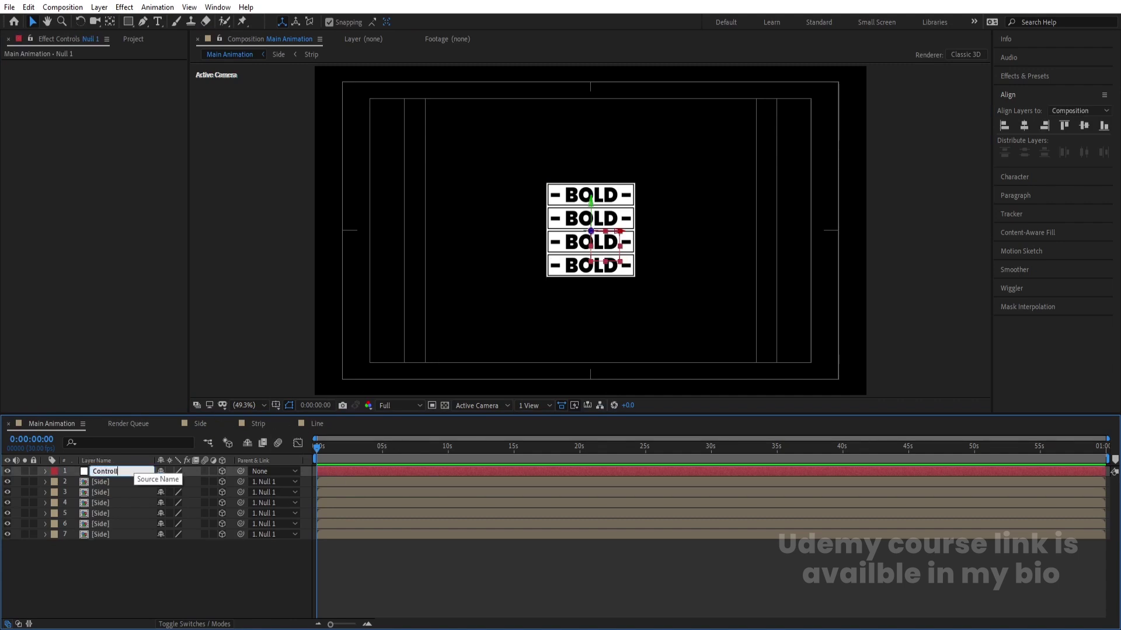
{"action": "key", "text": "Return"}
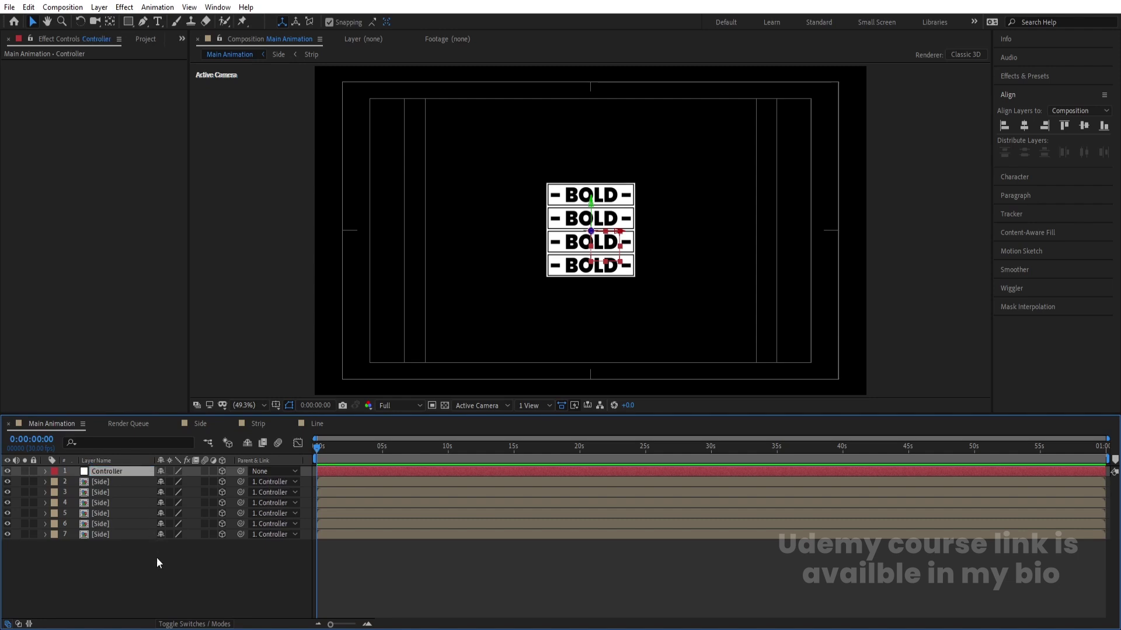
Place the Line composition beneath the Side layers in Main Animation and scale it to 29%
{"action": "left_click", "coordinate": [157, 557]}
{"action": "key", "text": "ctrl+0"}
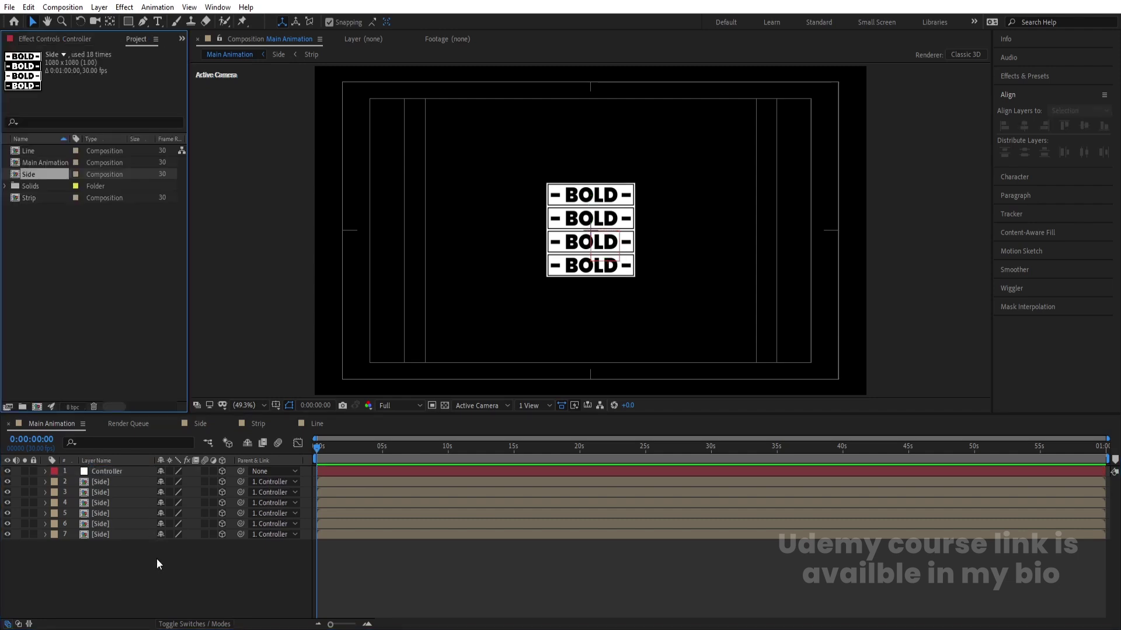
{"action": "left_click", "coordinate": [33, 153]}
{"action": "left_click_drag", "start_coordinate": [30, 153], "coordinate": [134, 555]}
{"action": "key", "text": "s"}
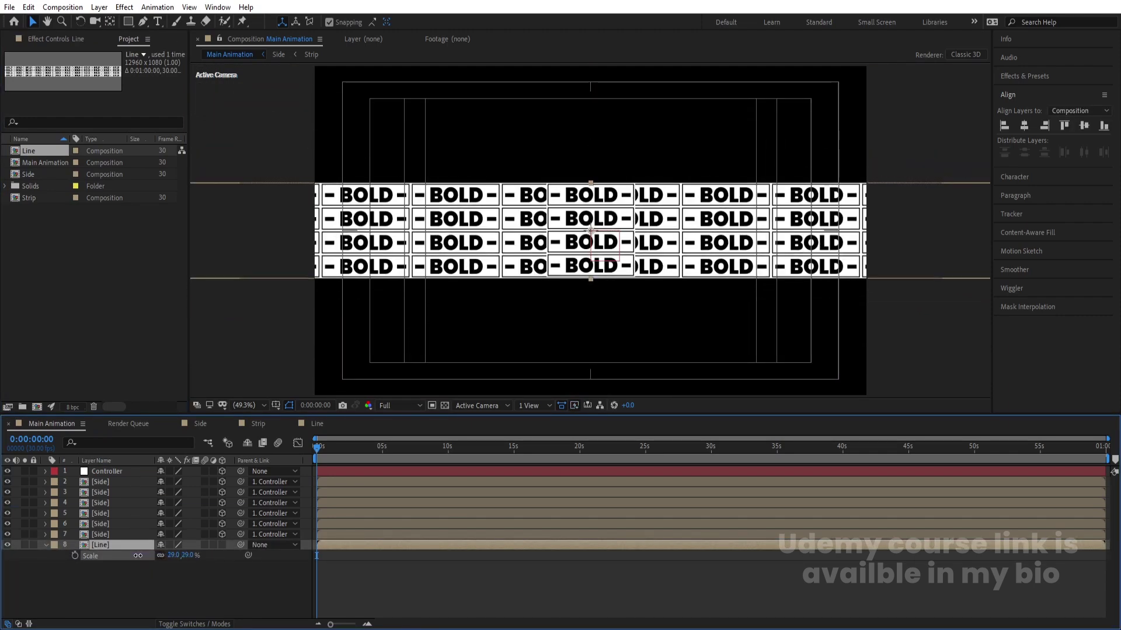
Make the Line layer 3D and set its X Rotation to -90°
{"action": "left_click", "coordinate": [222, 544]}
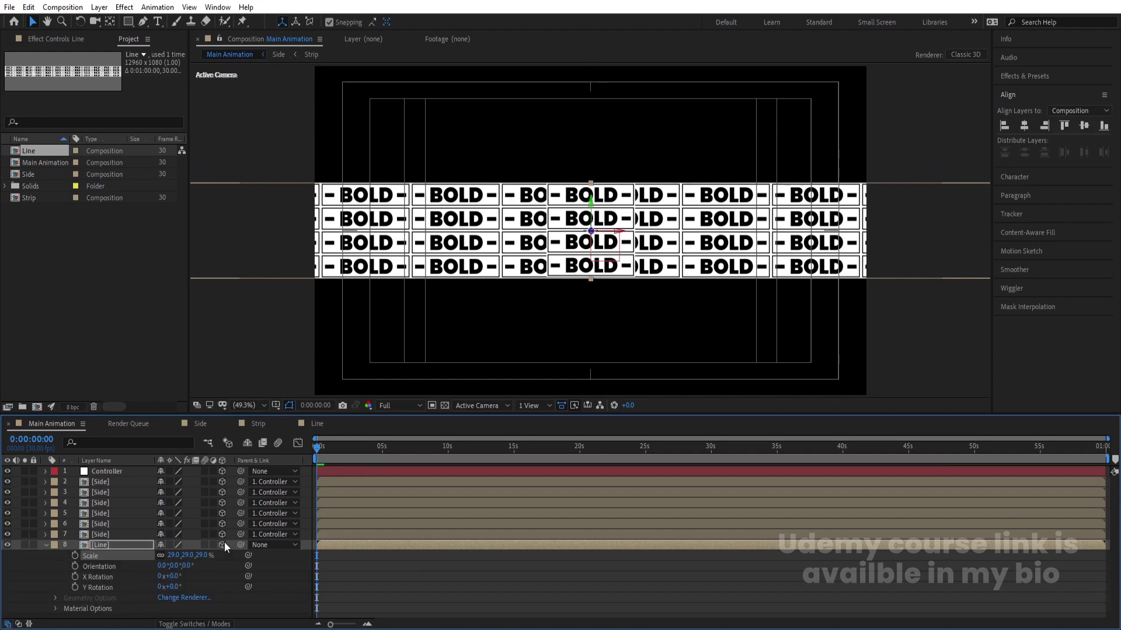
{"action": "left_click", "coordinate": [46, 544]}
{"action": "key", "text": "r"}
{"action": "left_click_drag", "start_coordinate": [167, 576], "coordinate": [173, 568]}
{"action": "left_click", "coordinate": [172, 566]}
{"action": "type", "text": "90"}
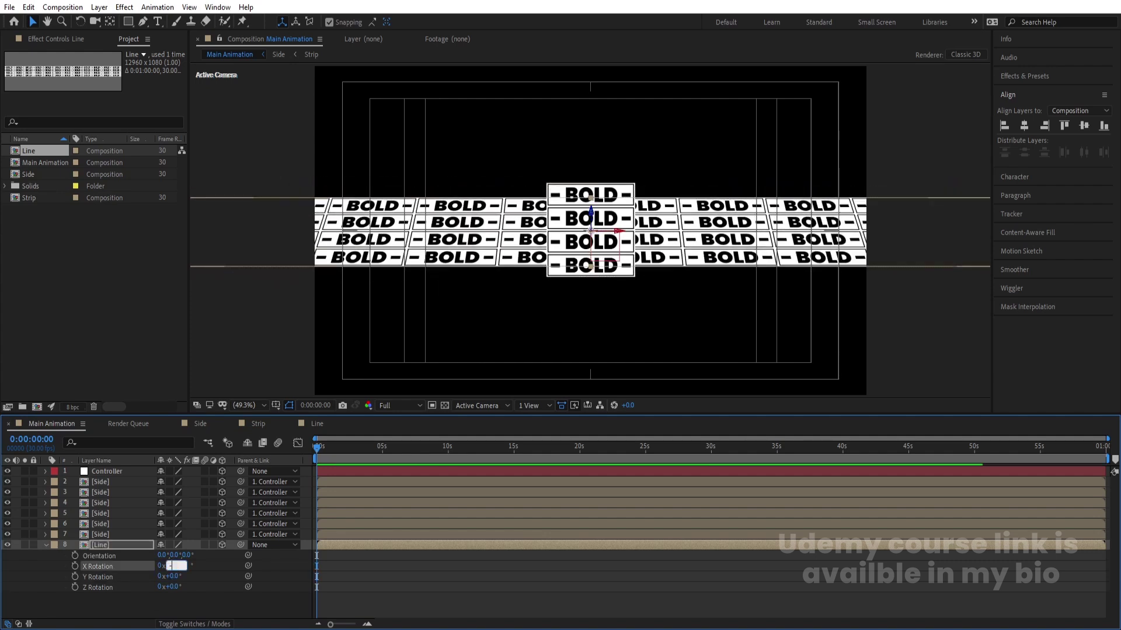
{"action": "key", "text": "Return"}
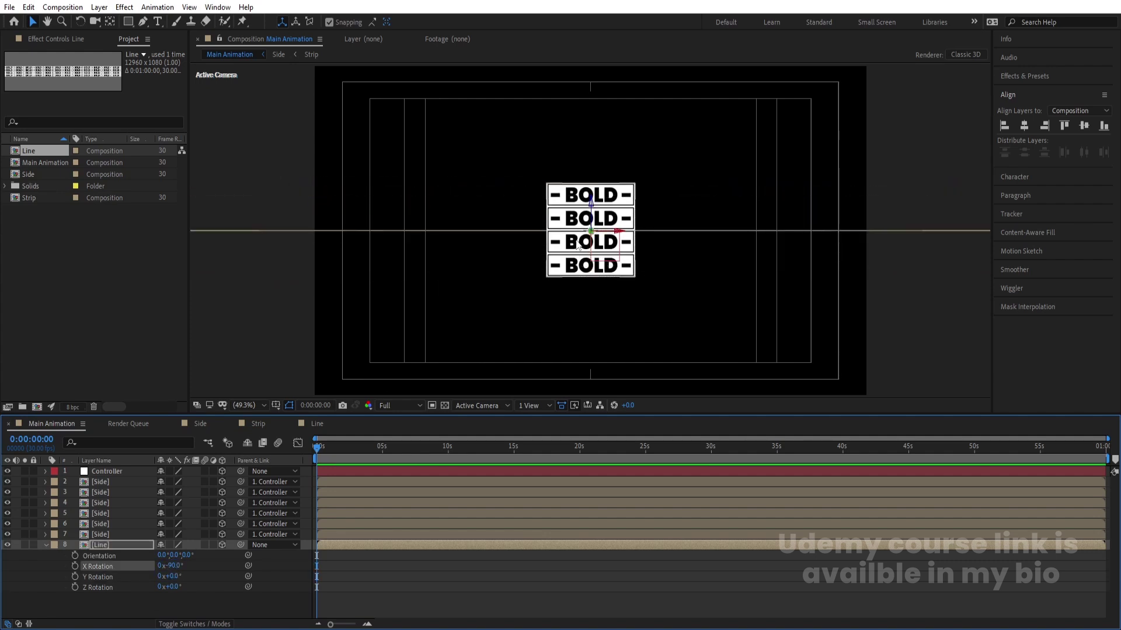
In the Left view, move the Line layer down to the cube's bottom edge
{"action": "left_click", "coordinate": [492, 405]}
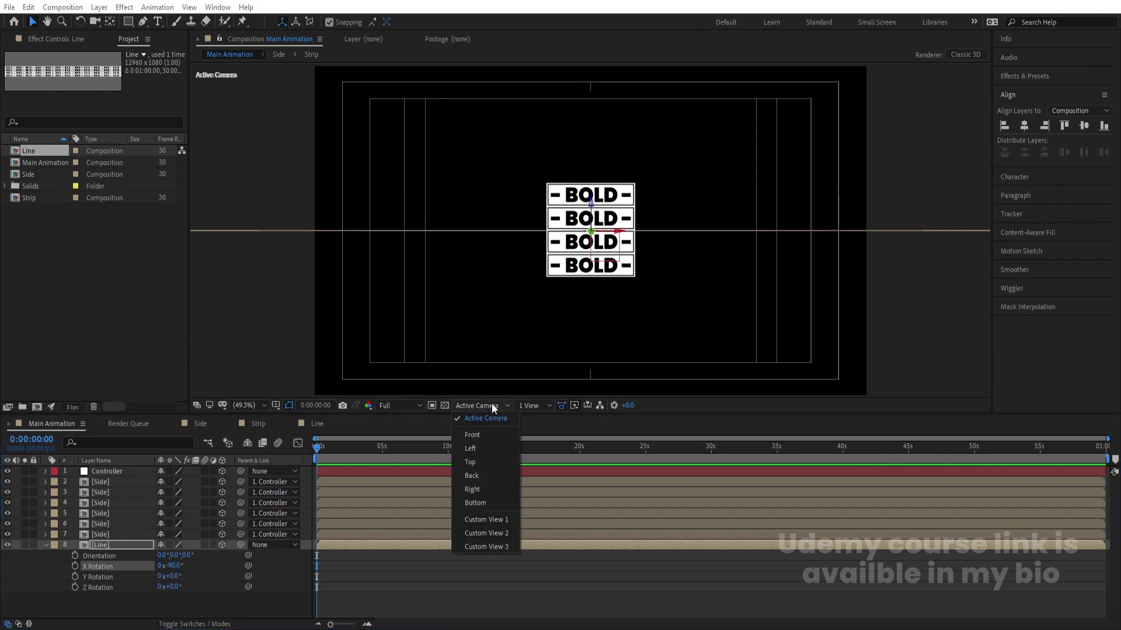
{"action": "left_click", "coordinate": [471, 448]}
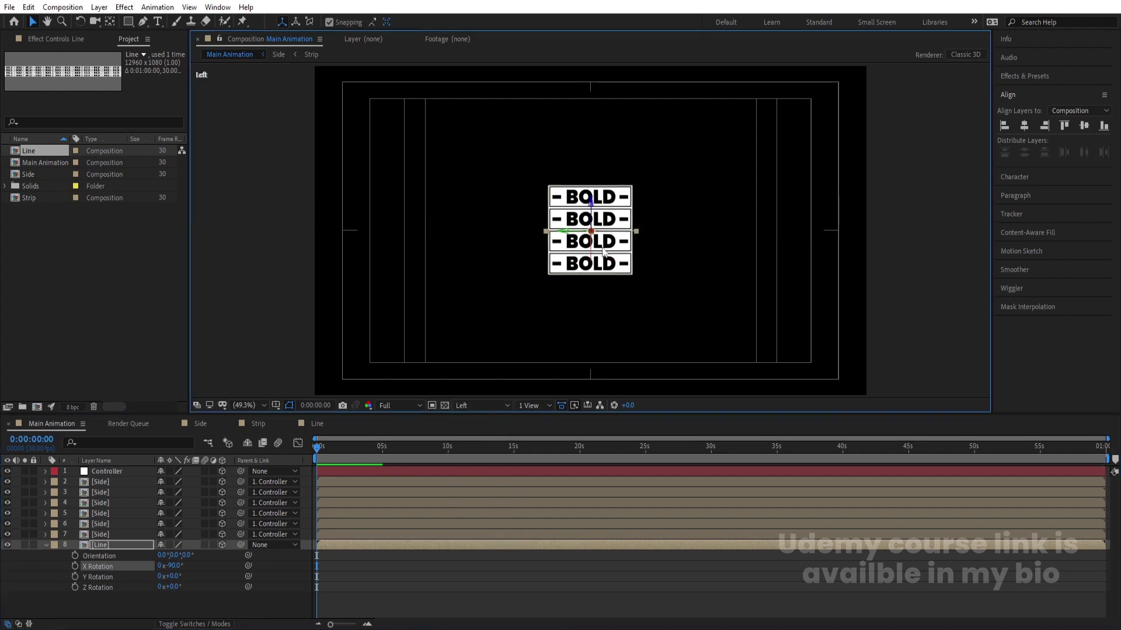
{"action": "scroll", "coordinate": [595, 220], "scroll_direction": "up", "scroll_amount": 1}
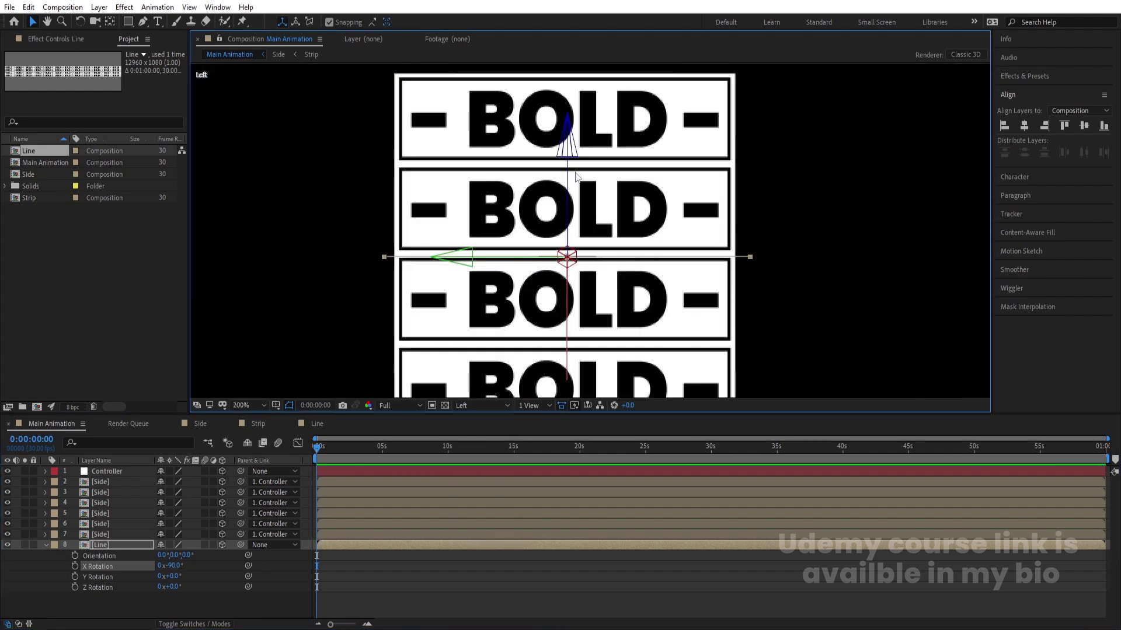
{"action": "left_click_drag", "start_coordinate": [572, 133], "coordinate": [608, 259]}
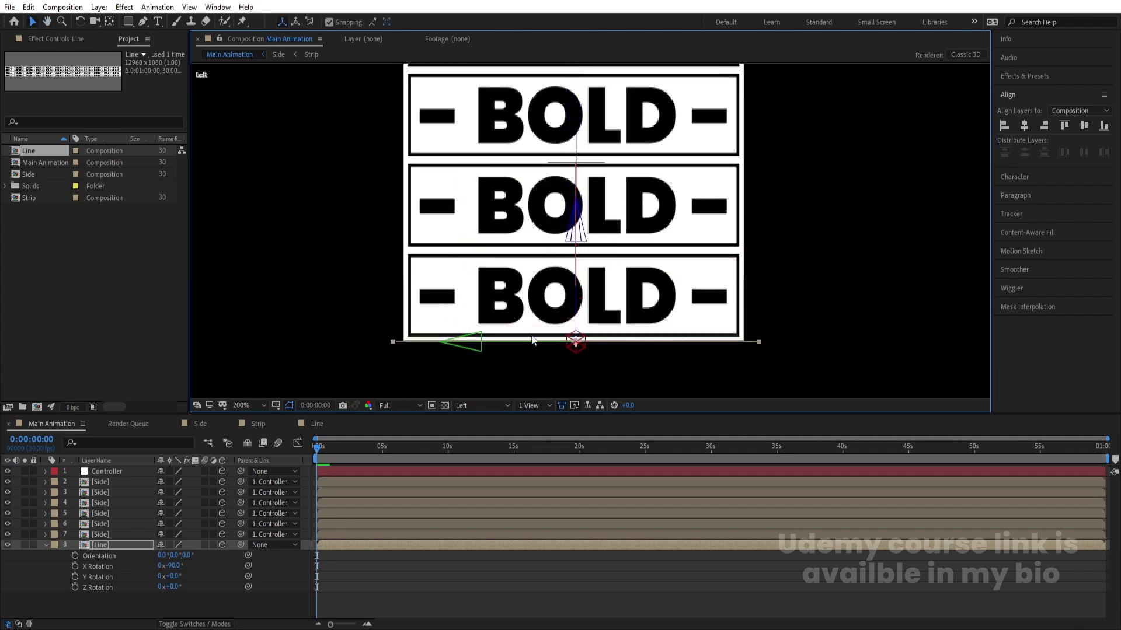
Set the Line layer's scale to 27.5% to match the cube's width
{"action": "key", "text": "s"}
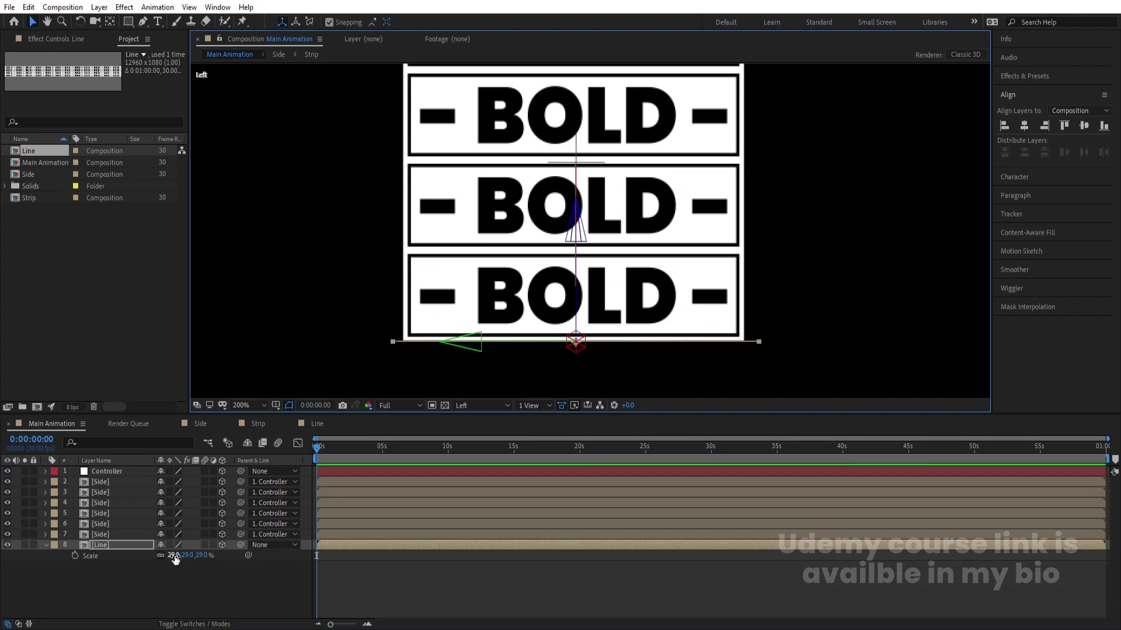
{"action": "left_click_drag", "start_coordinate": [173, 555], "coordinate": [172, 555]}
{"action": "left_click", "coordinate": [176, 555]}
{"action": "type", "text": "27.5"}
{"action": "key", "text": "Return"}
{"action": "left_click", "coordinate": [299, 552]}
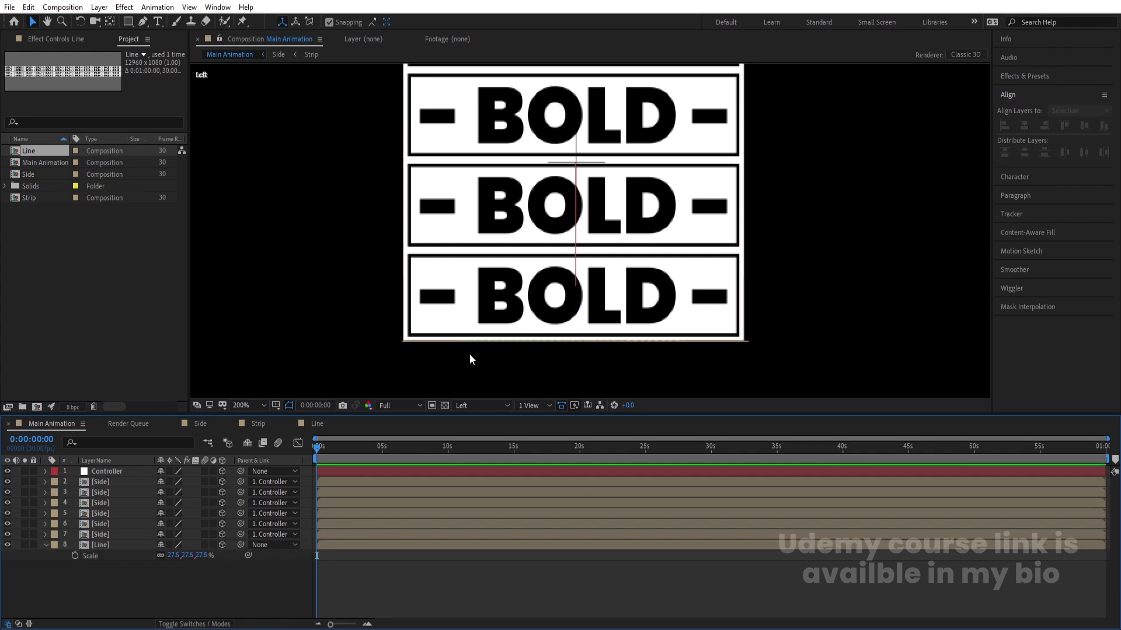
Set the Line layer's scale to 27% and display a Side layer's scale beside it for comparison
{"action": "left_click", "coordinate": [101, 545]}
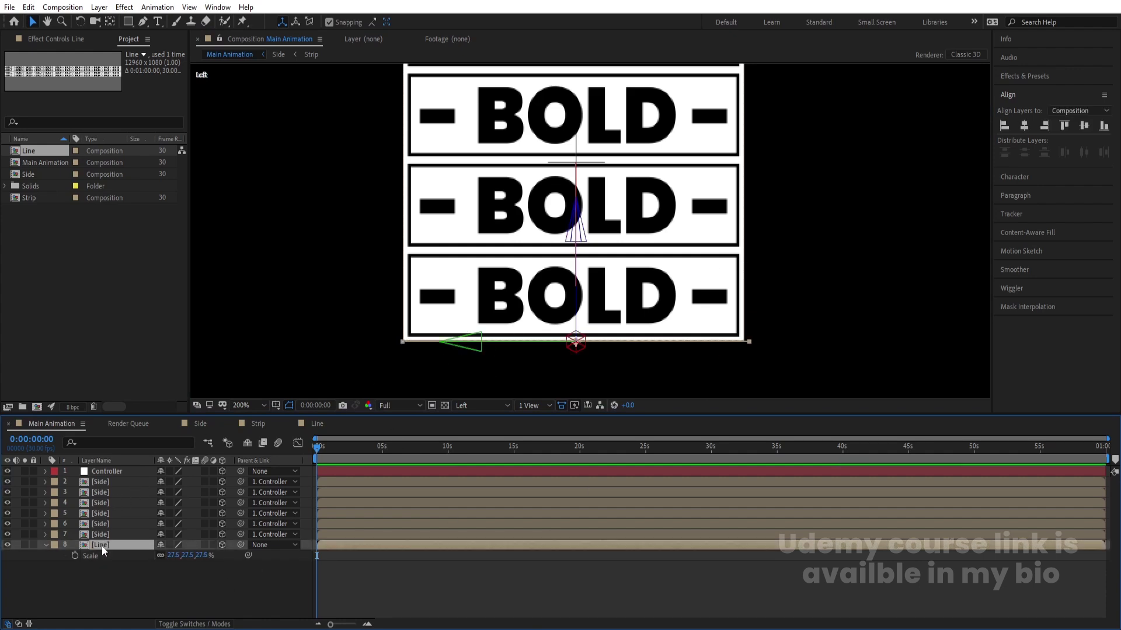
{"action": "key", "text": "Return"}
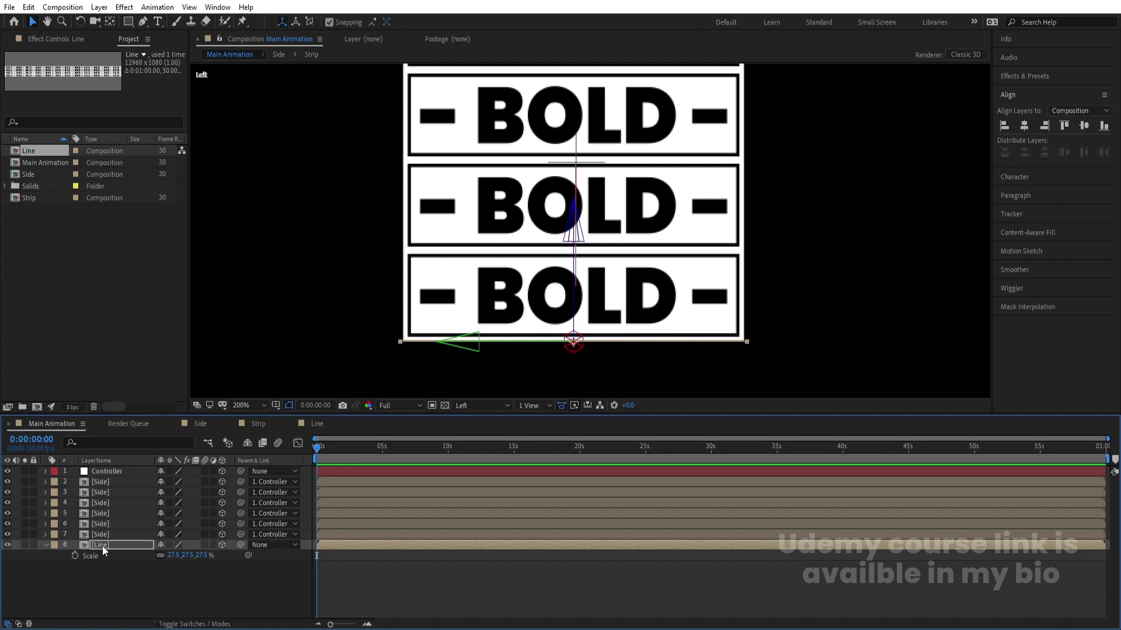
{"action": "left_click", "coordinate": [178, 556]}
{"action": "type", "text": "27"}
{"action": "key", "text": "Return"}
{"action": "left_click", "coordinate": [195, 589]}
{"action": "left_click", "coordinate": [126, 545]}
{"action": "left_click", "coordinate": [125, 534]}
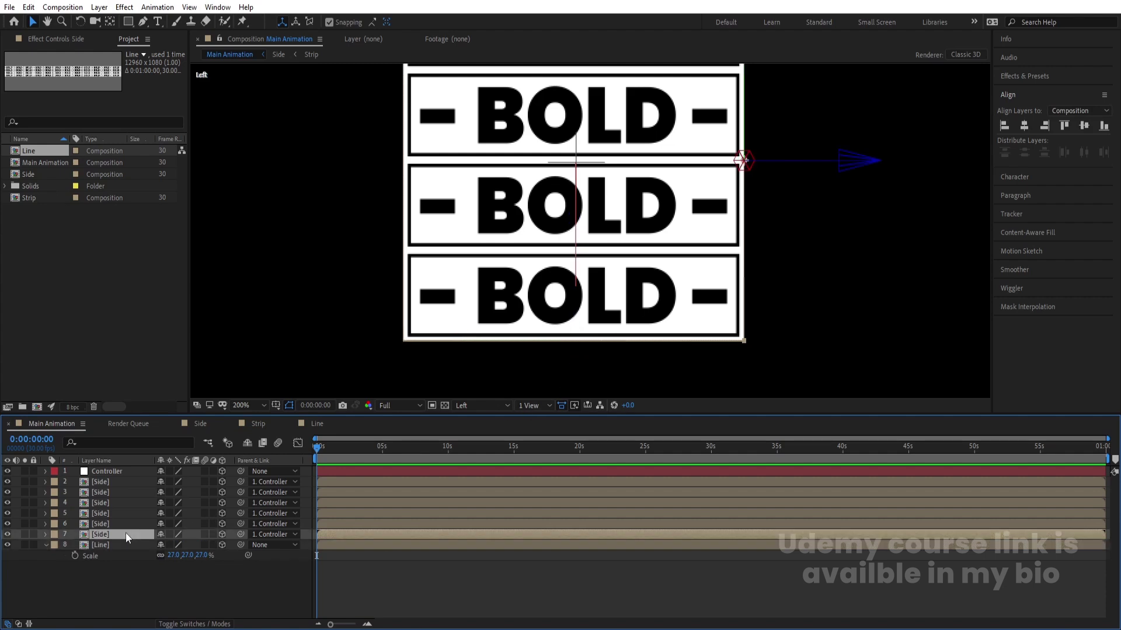
{"action": "key", "text": "s"}
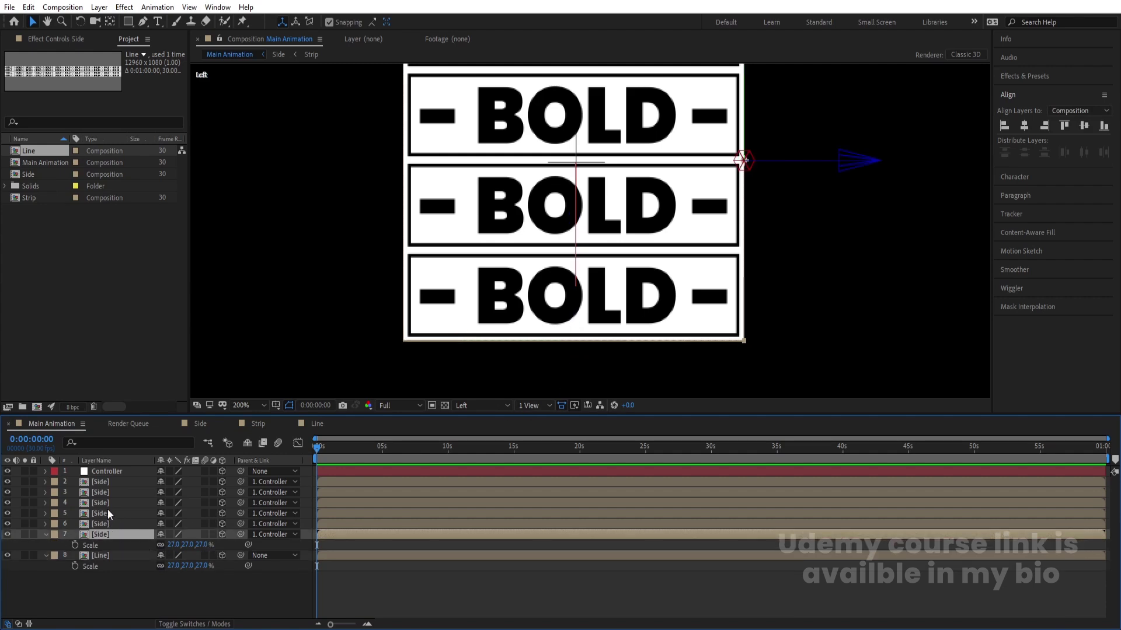
{"action": "left_click", "coordinate": [121, 555]}
Return to the Active Camera view and add a two-node camera to Main Animation with a 10° angle of view
{"action": "left_click", "coordinate": [473, 406]}
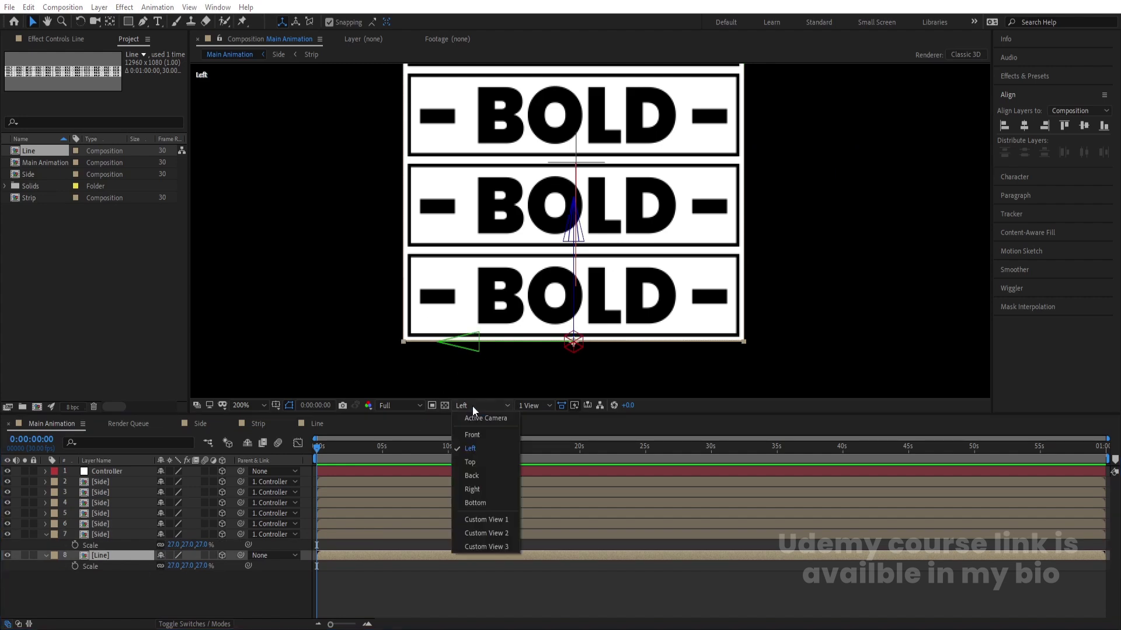
{"action": "left_click", "coordinate": [478, 417]}
{"action": "key", "text": "comma"}
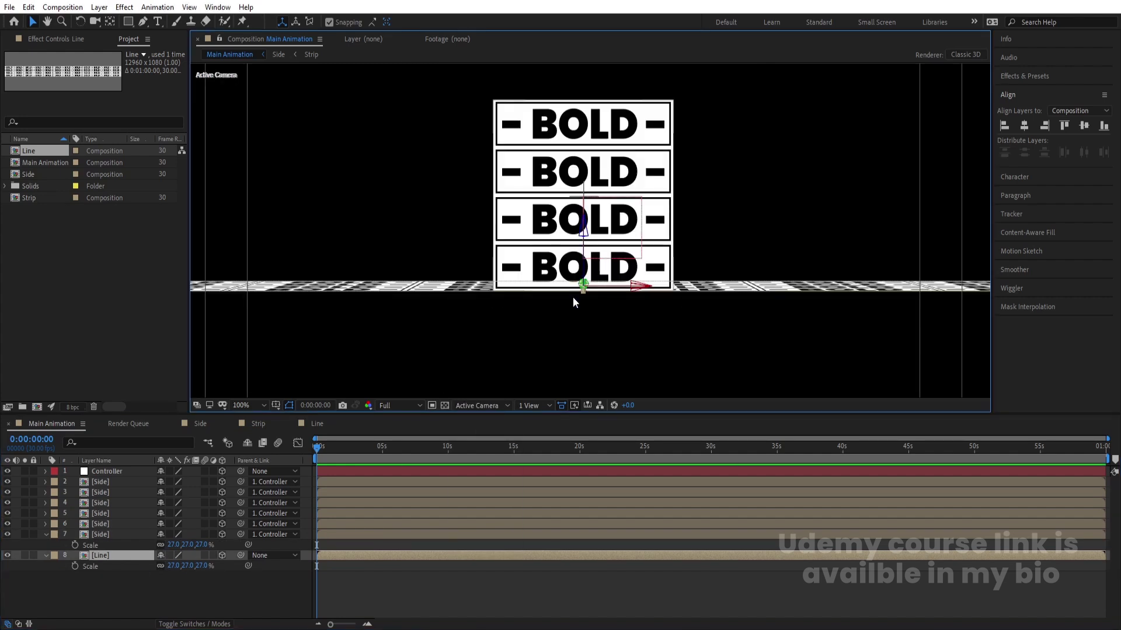
{"action": "left_click", "coordinate": [146, 610]}
{"action": "key", "text": "s"}
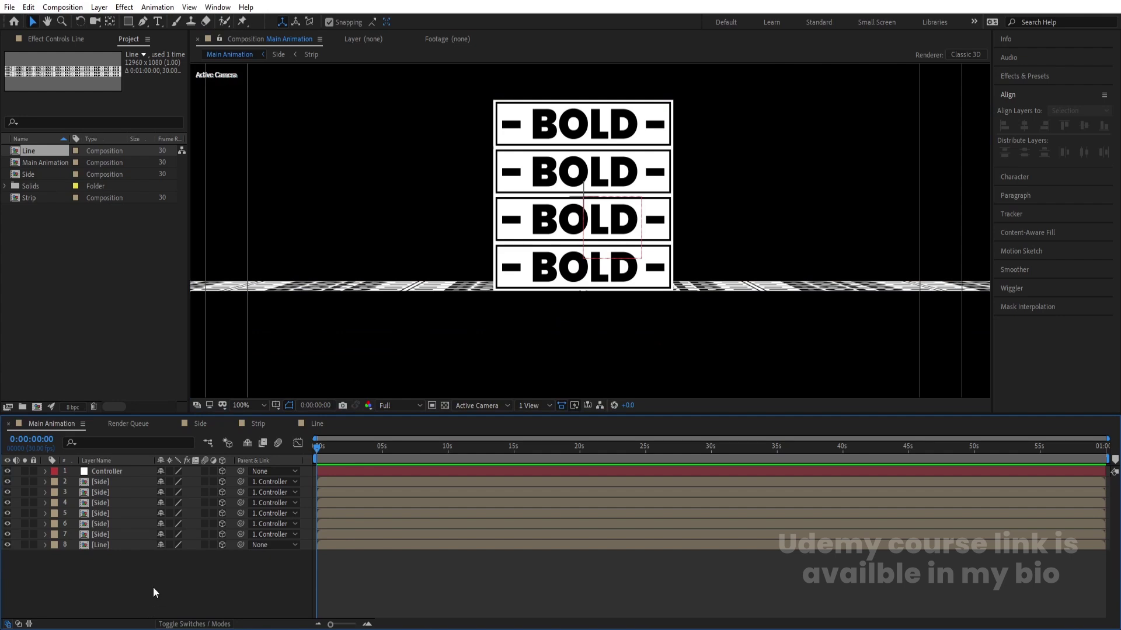
{"action": "right_click", "coordinate": [153, 588]}
{"action": "mouse_move", "coordinate": [187, 454]}
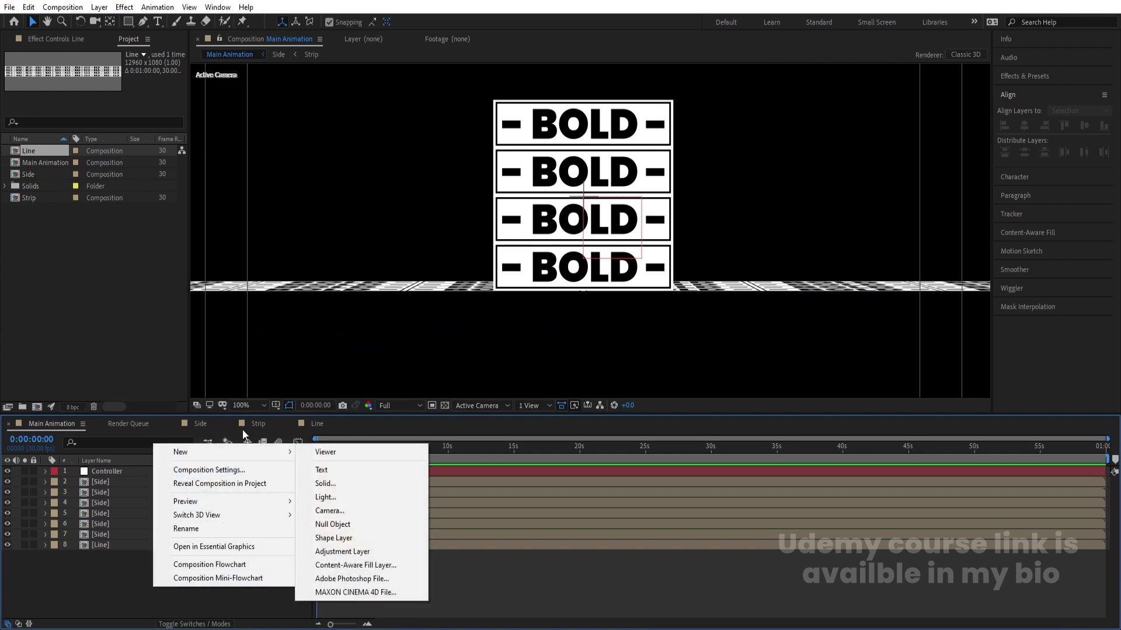
{"action": "left_click", "coordinate": [340, 511]}
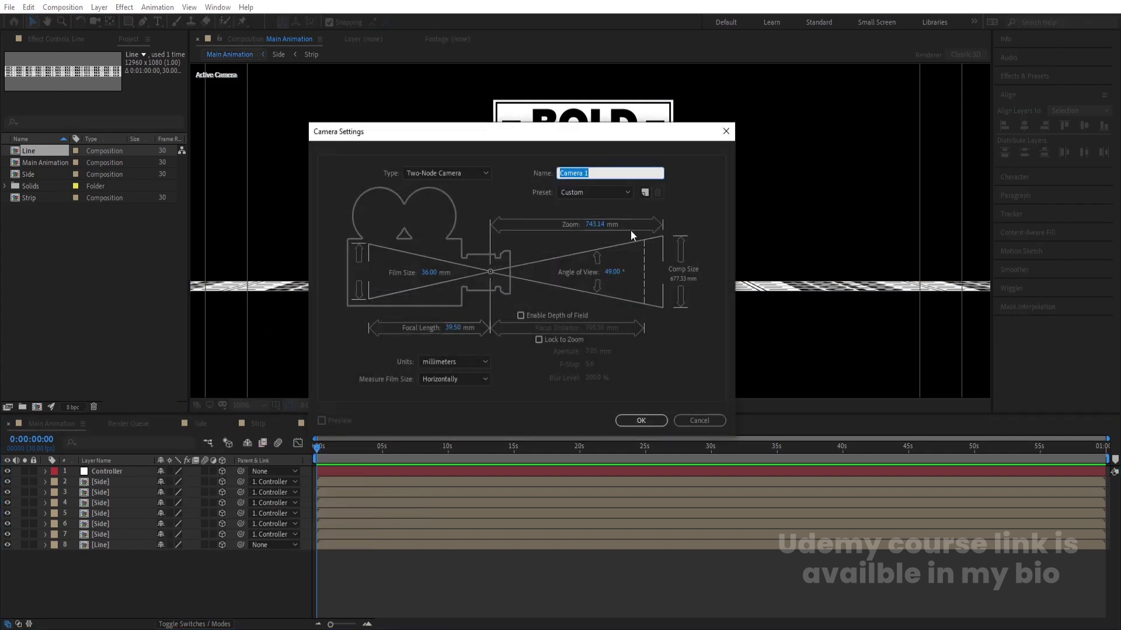
{"action": "left_click", "coordinate": [608, 272]}
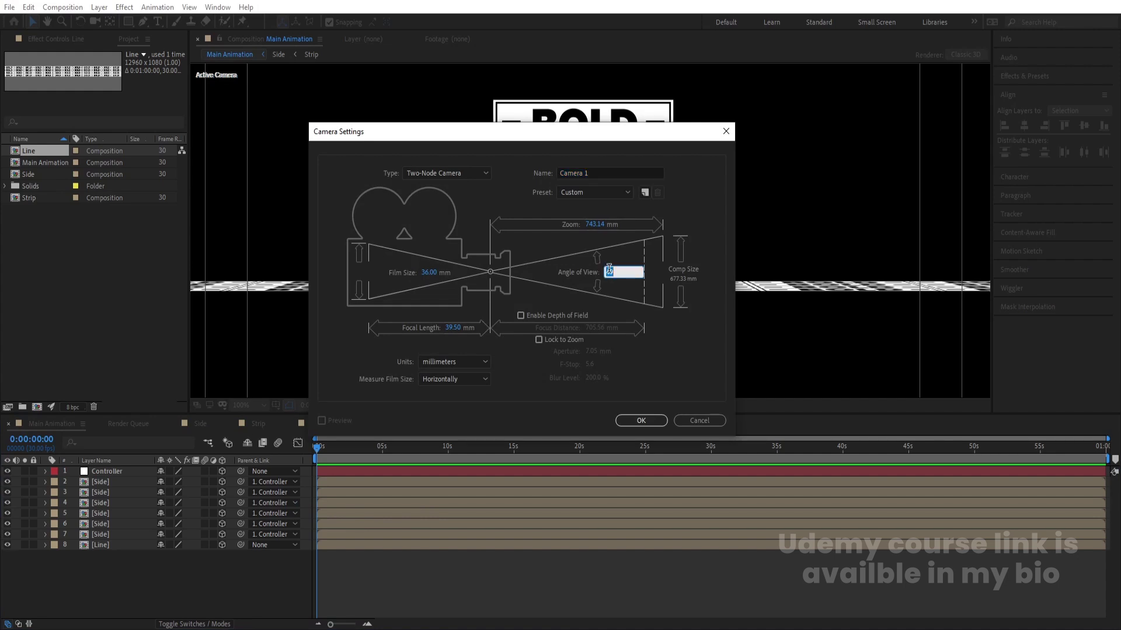
{"action": "key", "text": "Num_Lock"}
{"action": "type", "text": "-10"}
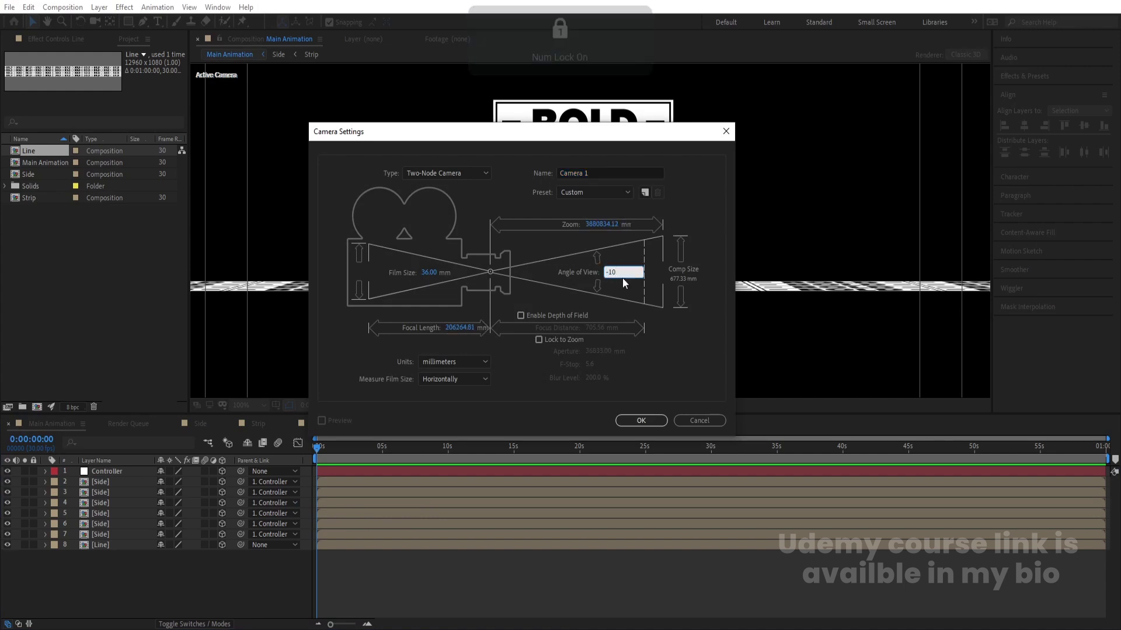
{"action": "key", "text": "Return"}
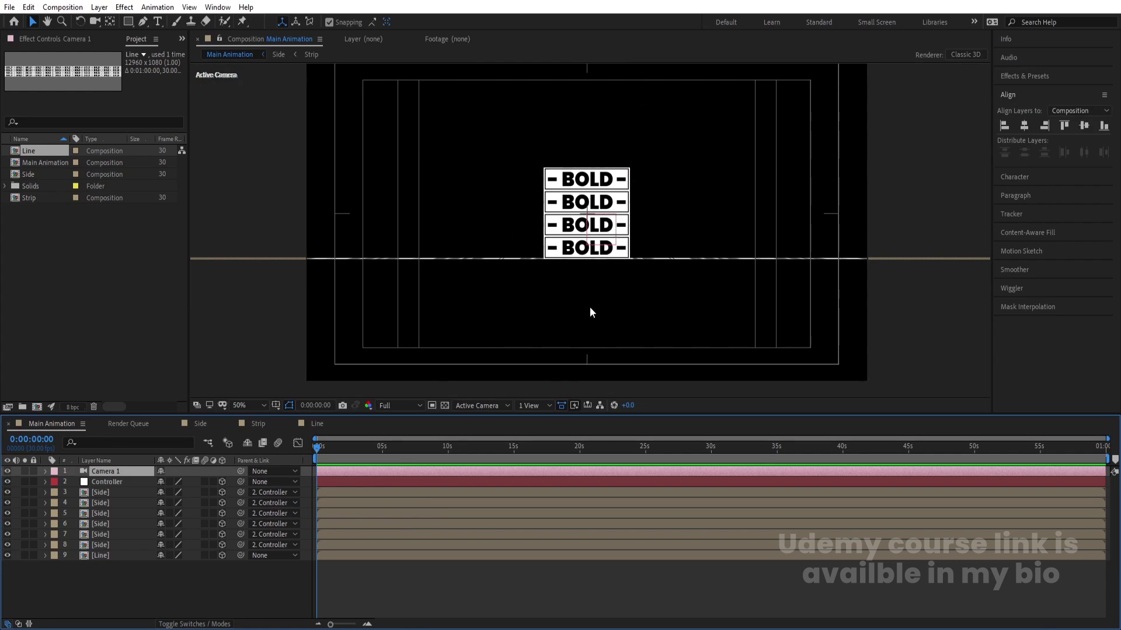
Orbit Camera 1 to an isometric-style view from above one cube corner and track it in closer along Z
{"action": "left_click", "coordinate": [93, 23]}
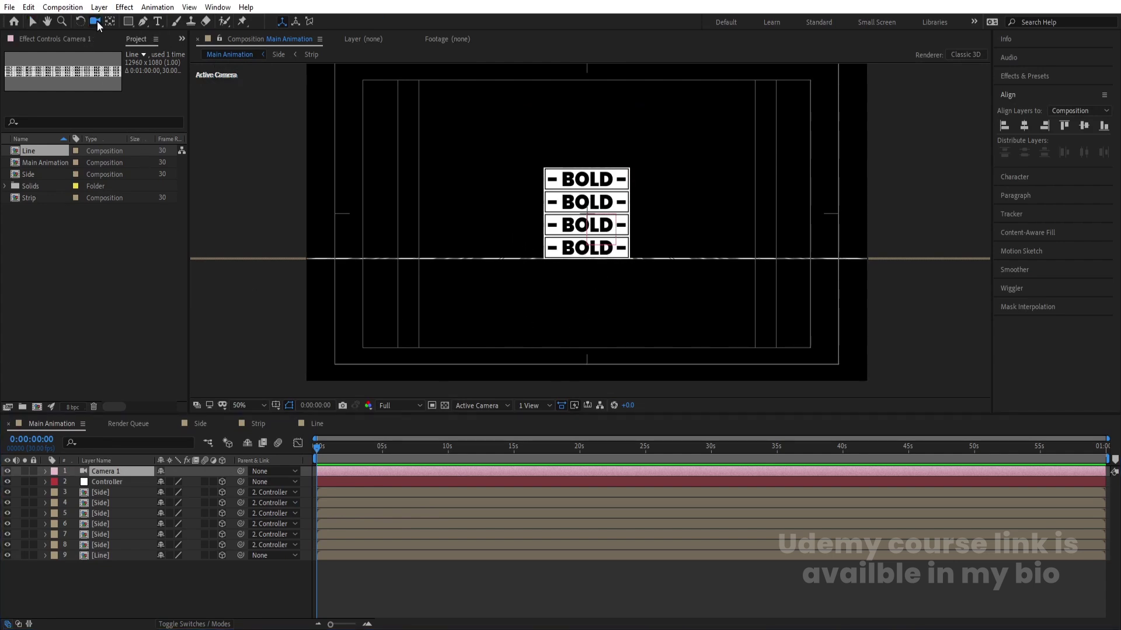
{"action": "left_click", "coordinate": [97, 21]}
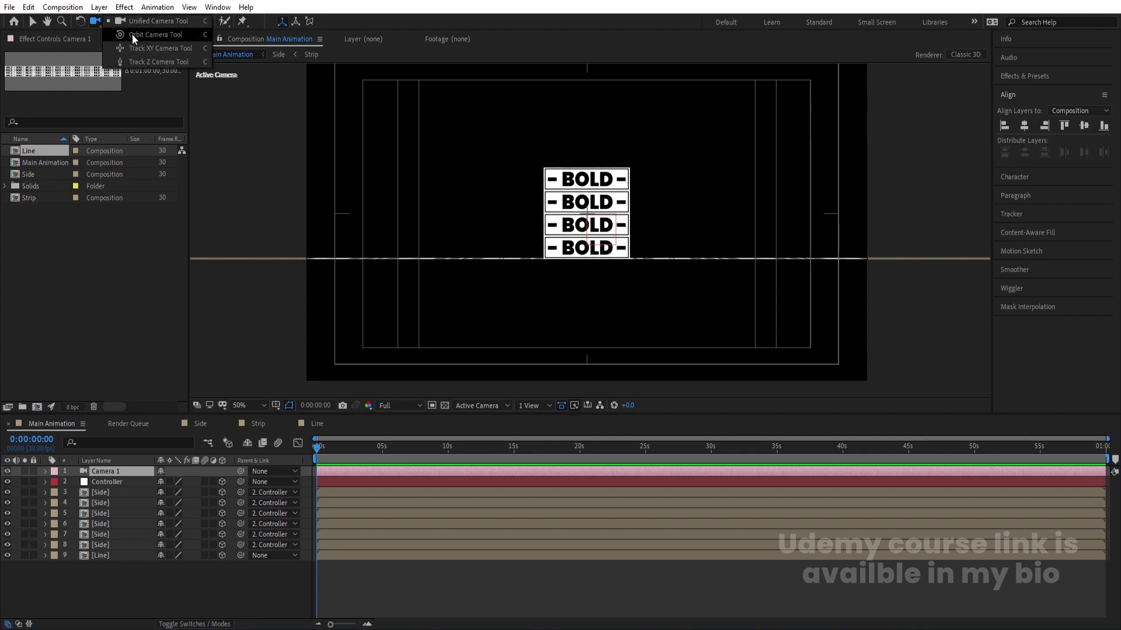
{"action": "left_click", "coordinate": [148, 36]}
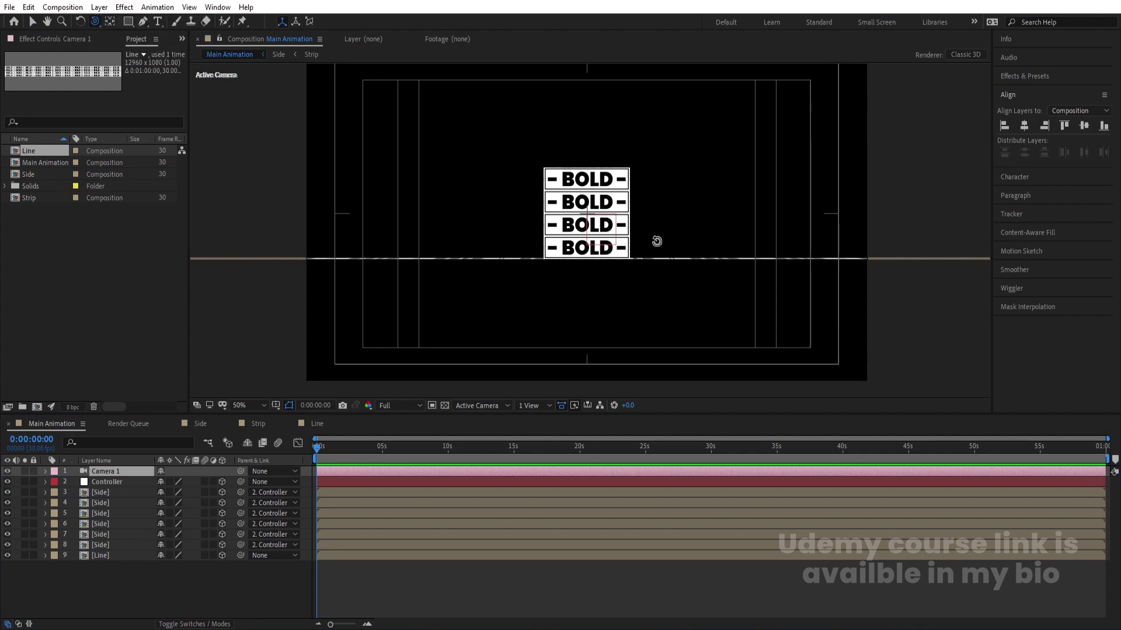
{"action": "left_click_drag", "start_coordinate": [681, 193], "coordinate": [623, 233]}
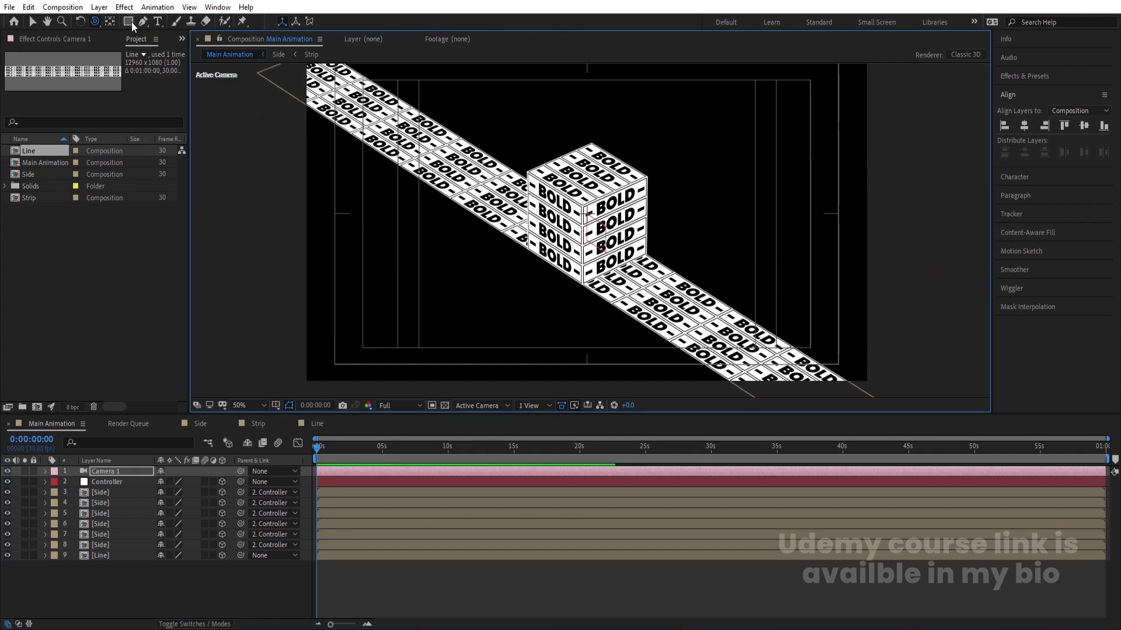
{"action": "left_click", "coordinate": [97, 21]}
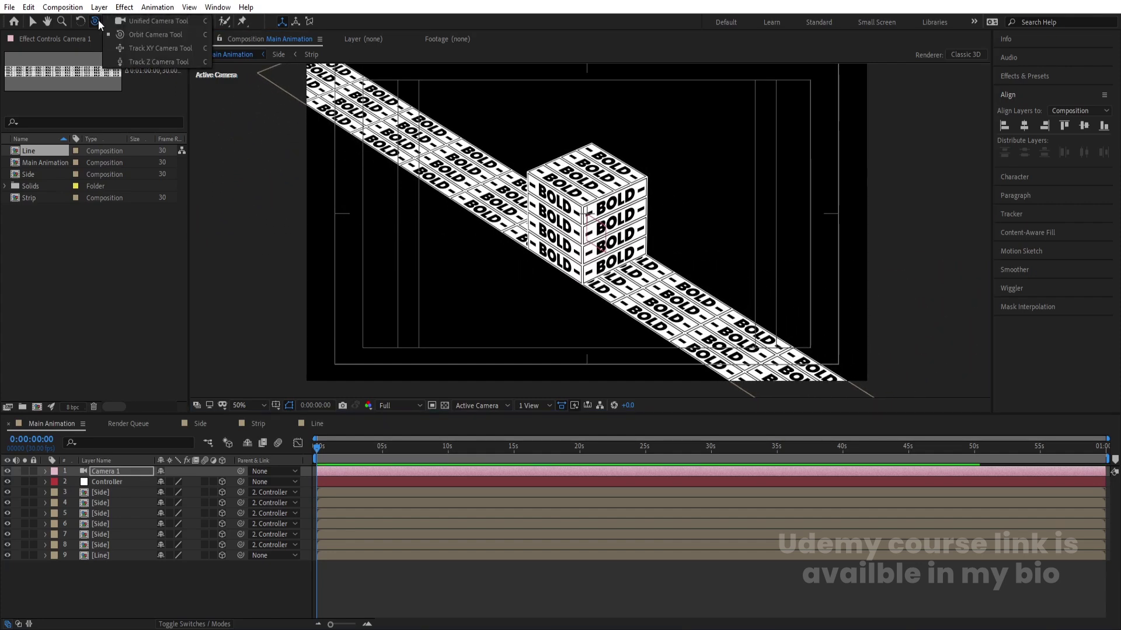
{"action": "left_click", "coordinate": [136, 62]}
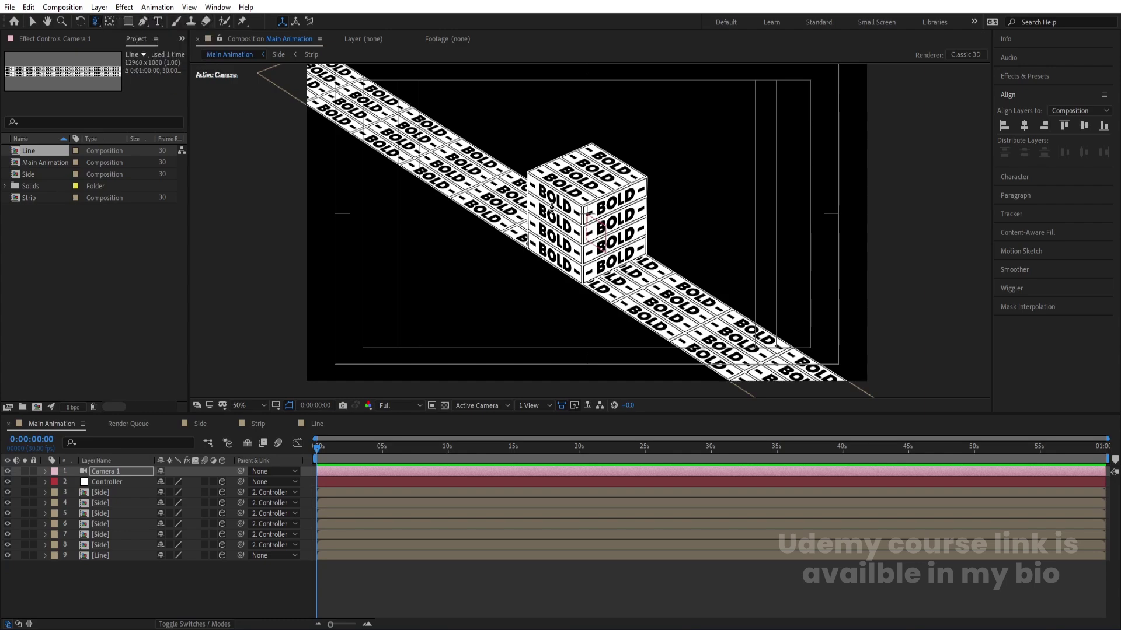
{"action": "left_click_drag", "start_coordinate": [583, 212], "coordinate": [585, 150]}
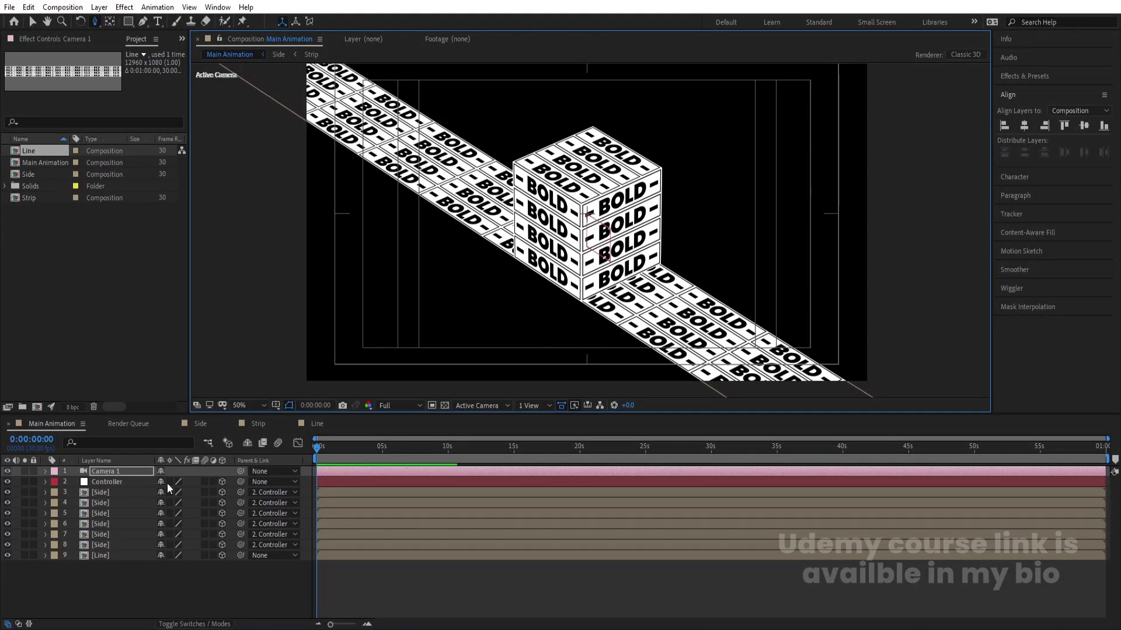
Apply the Tint effect to the Line layer and swap its colors to invert the floor strip
{"action": "left_click", "coordinate": [124, 574]}
{"action": "left_click", "coordinate": [111, 558]}
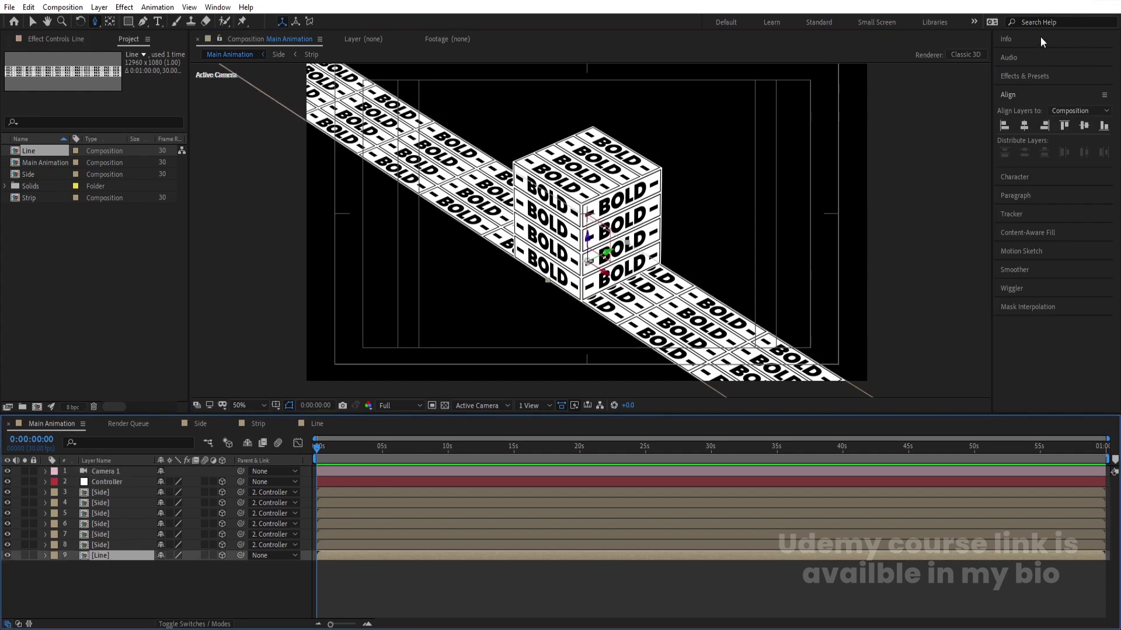
{"action": "left_click", "coordinate": [1011, 75]}
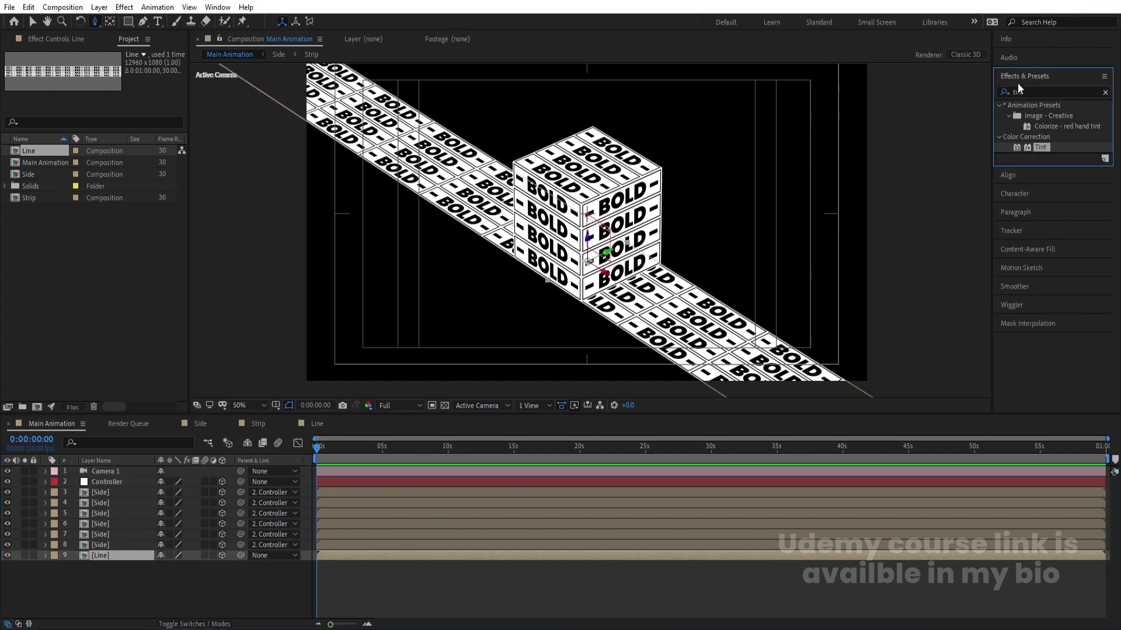
{"action": "double_click", "coordinate": [1035, 148]}
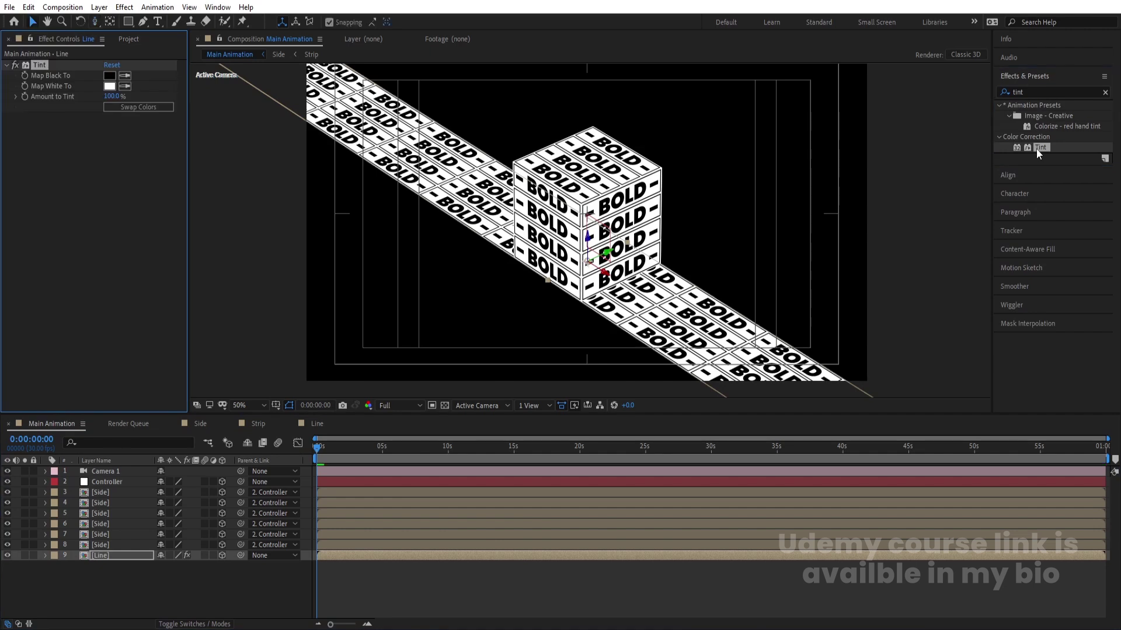
{"action": "left_click", "coordinate": [135, 107]}
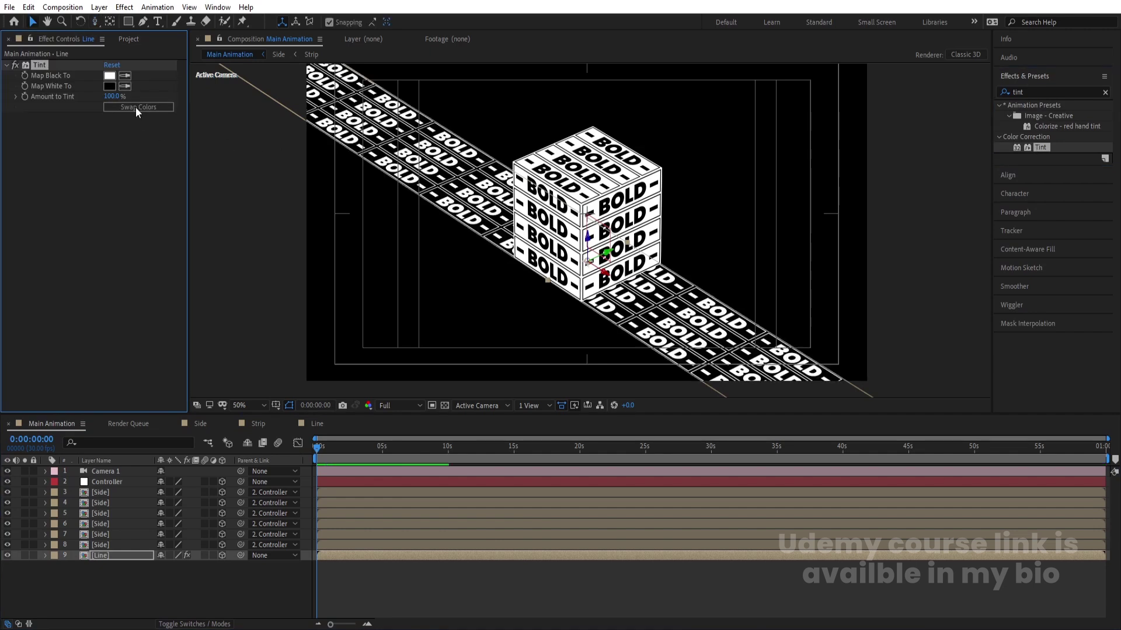
In the Top view, move the Line layer along X until its BOLD tiles line up with the cube's edges
{"action": "left_click", "coordinate": [467, 407]}
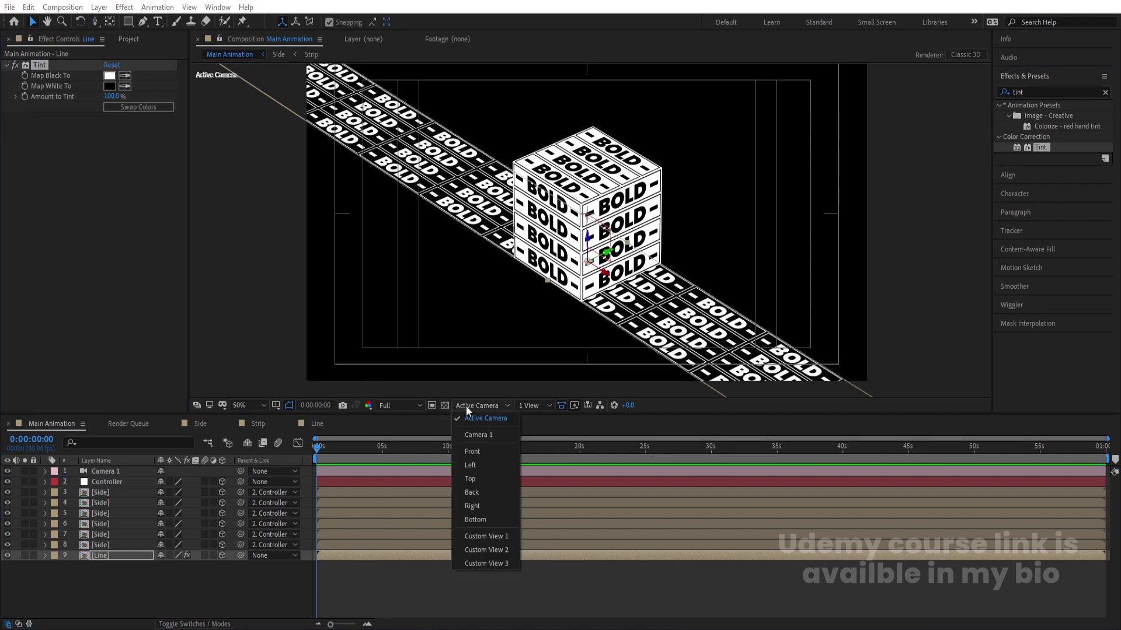
{"action": "left_click", "coordinate": [470, 479]}
{"action": "scroll", "coordinate": [557, 289], "scroll_direction": "up", "scroll_amount": 2}
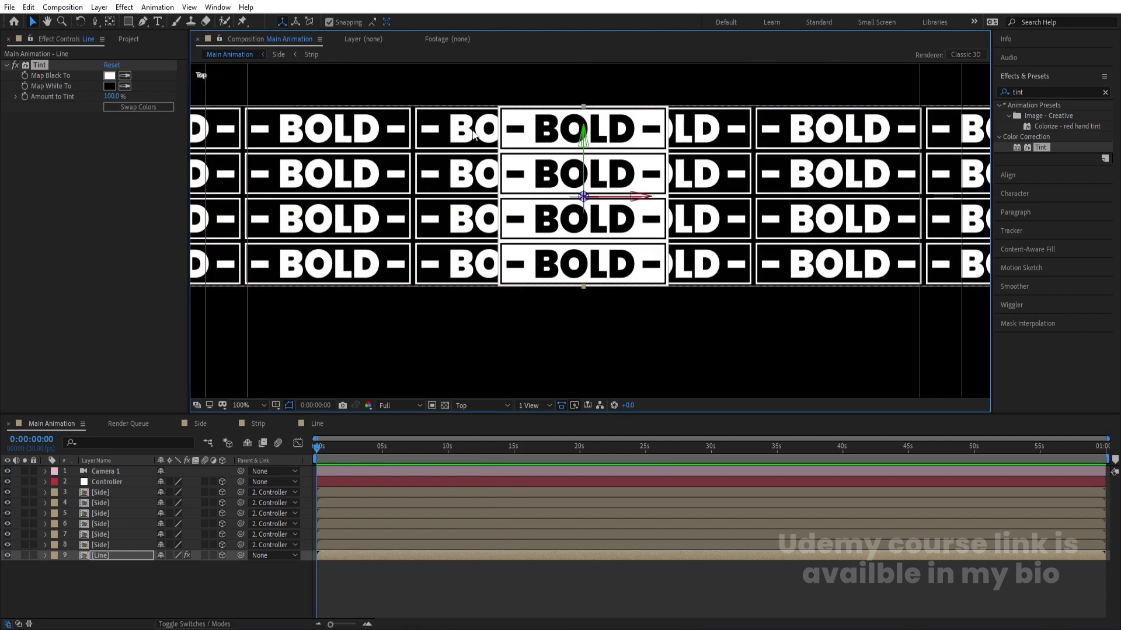
{"action": "left_click", "coordinate": [100, 556]}
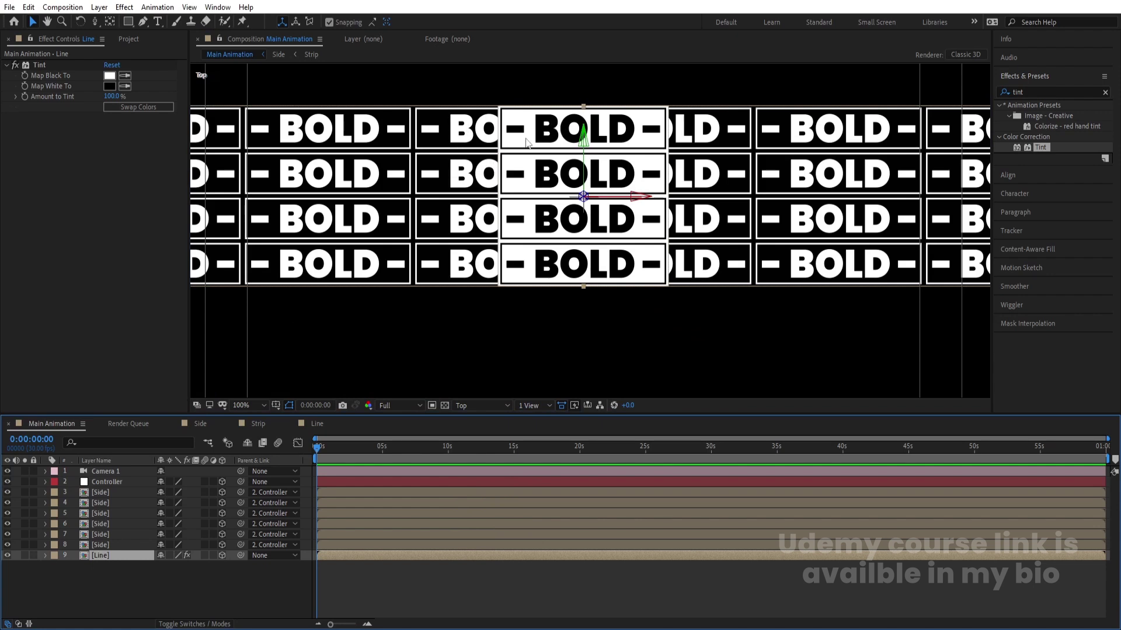
{"action": "left_click_drag", "start_coordinate": [114, 558], "coordinate": [161, 579]}
{"action": "left_click", "coordinate": [100, 545]}
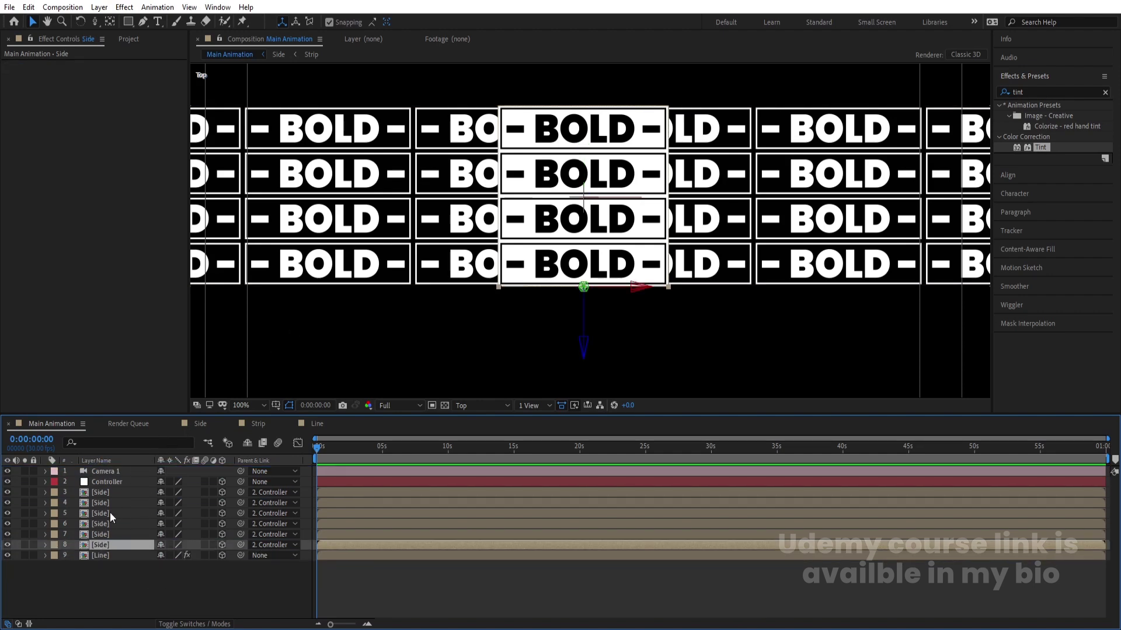
{"action": "left_click", "coordinate": [101, 556]}
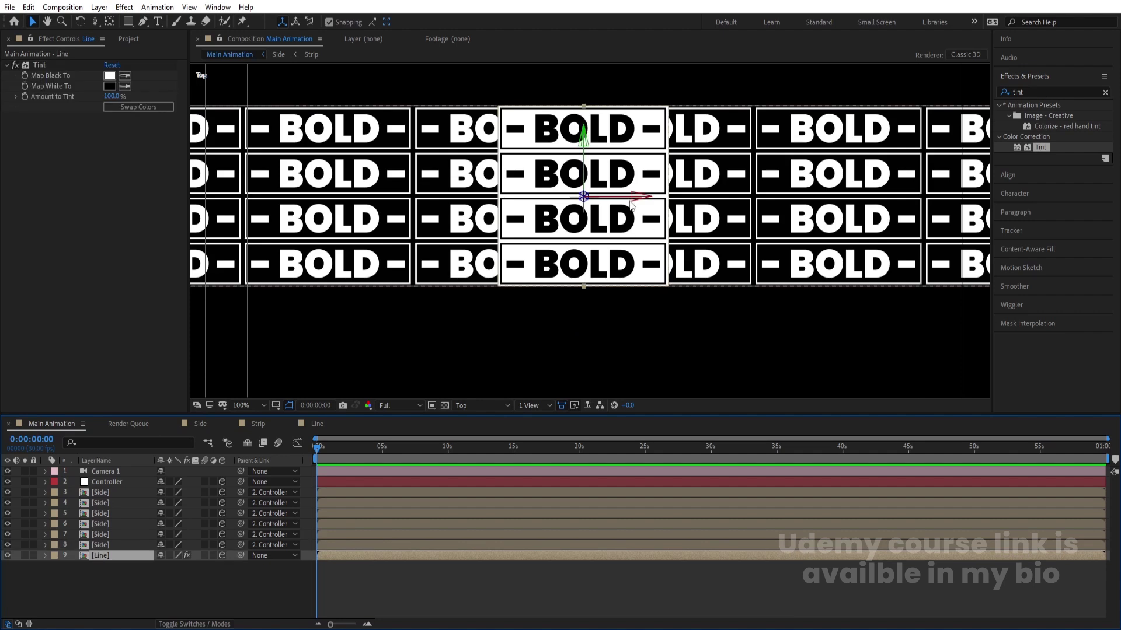
{"action": "left_click_drag", "start_coordinate": [631, 194], "coordinate": [700, 200]}
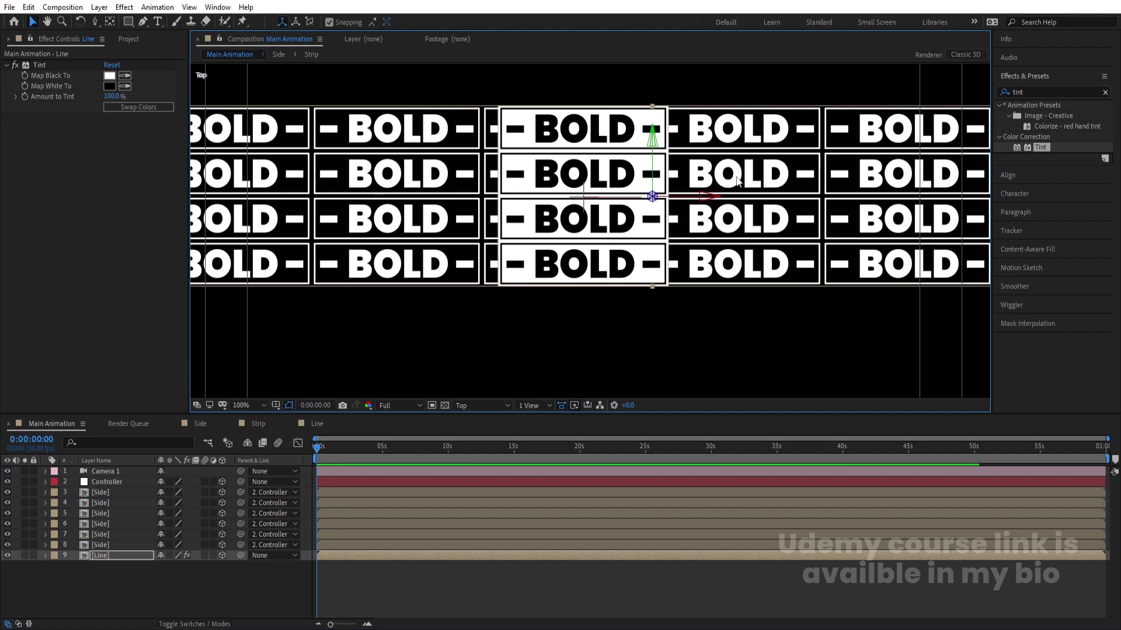
{"action": "left_click_drag", "start_coordinate": [703, 199], "coordinate": [716, 206]}
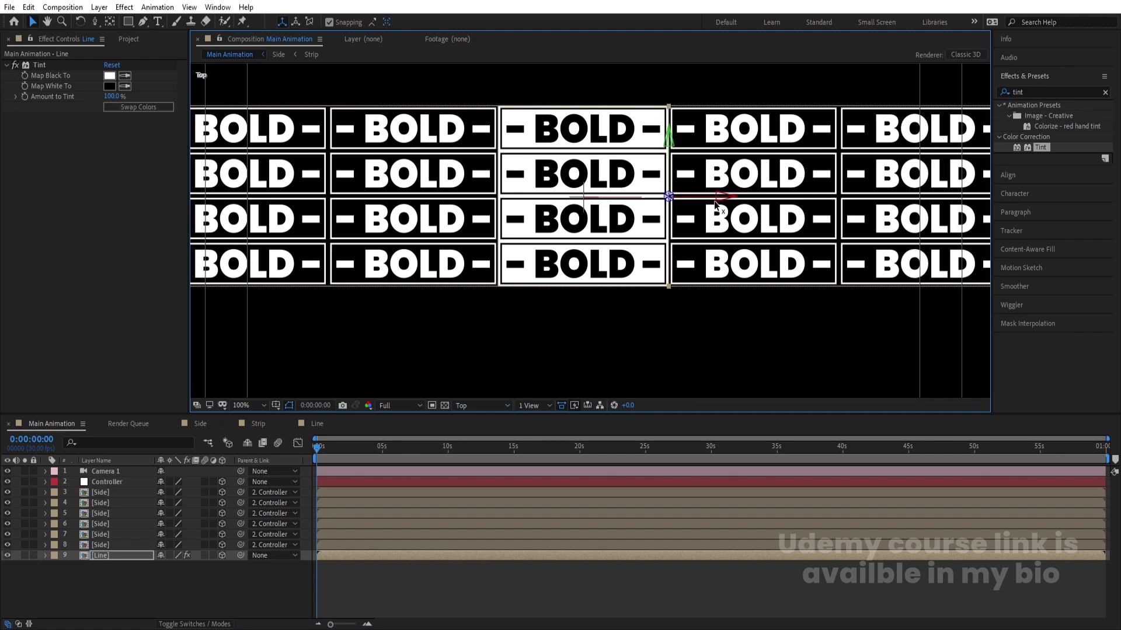
{"action": "key", "text": "comma"}
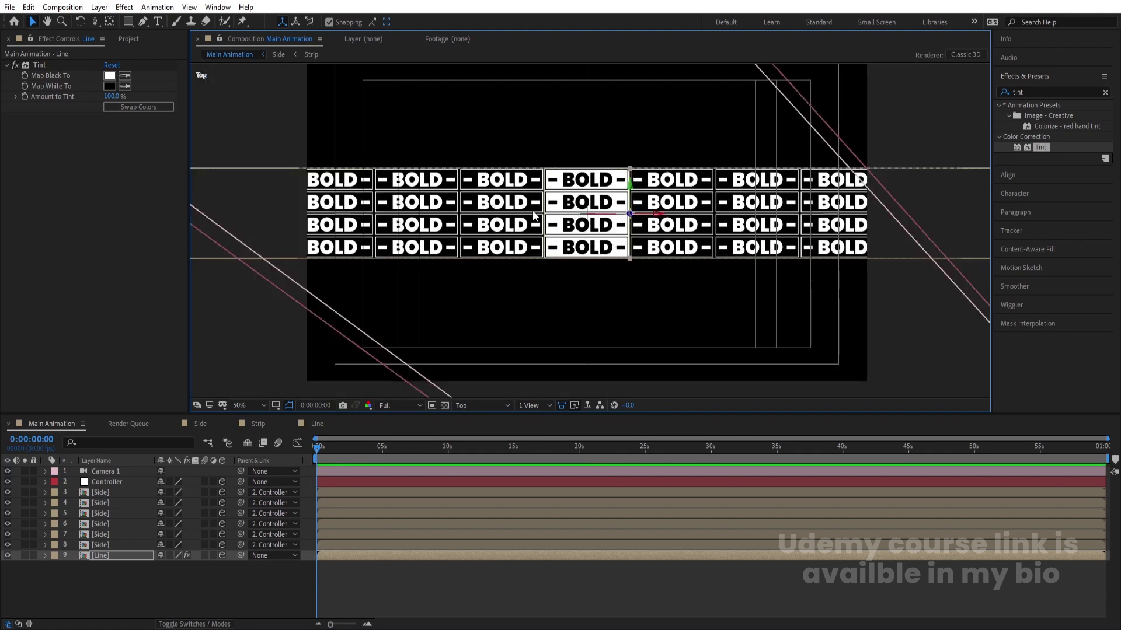
{"action": "key", "text": "period"}
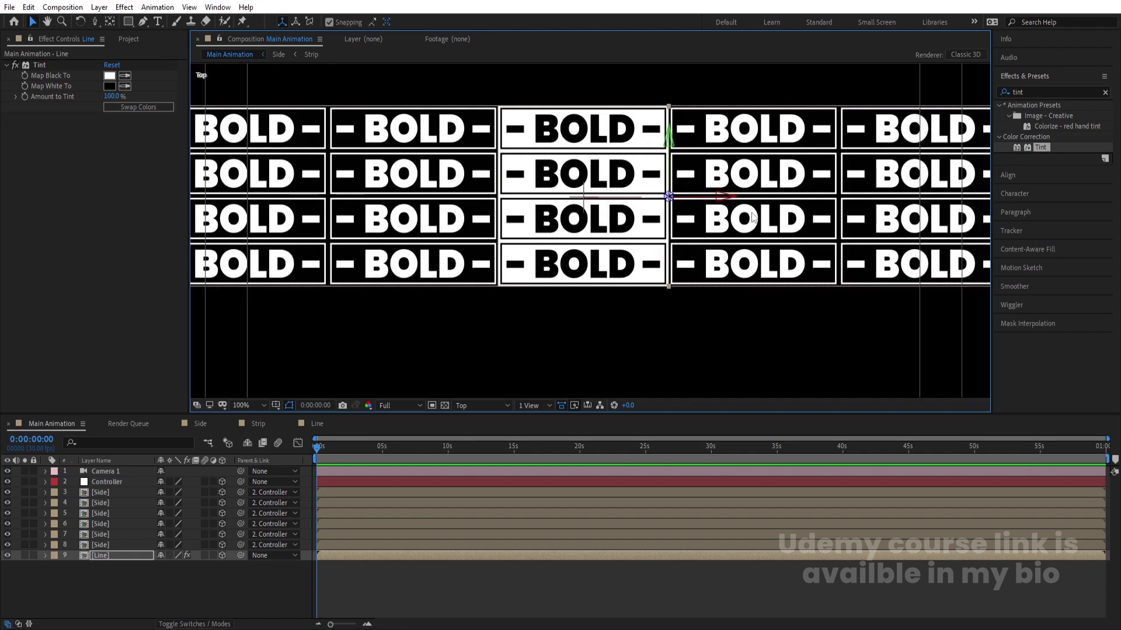
Delete the Tint effect from the Line layer
{"action": "left_click", "coordinate": [158, 554]}
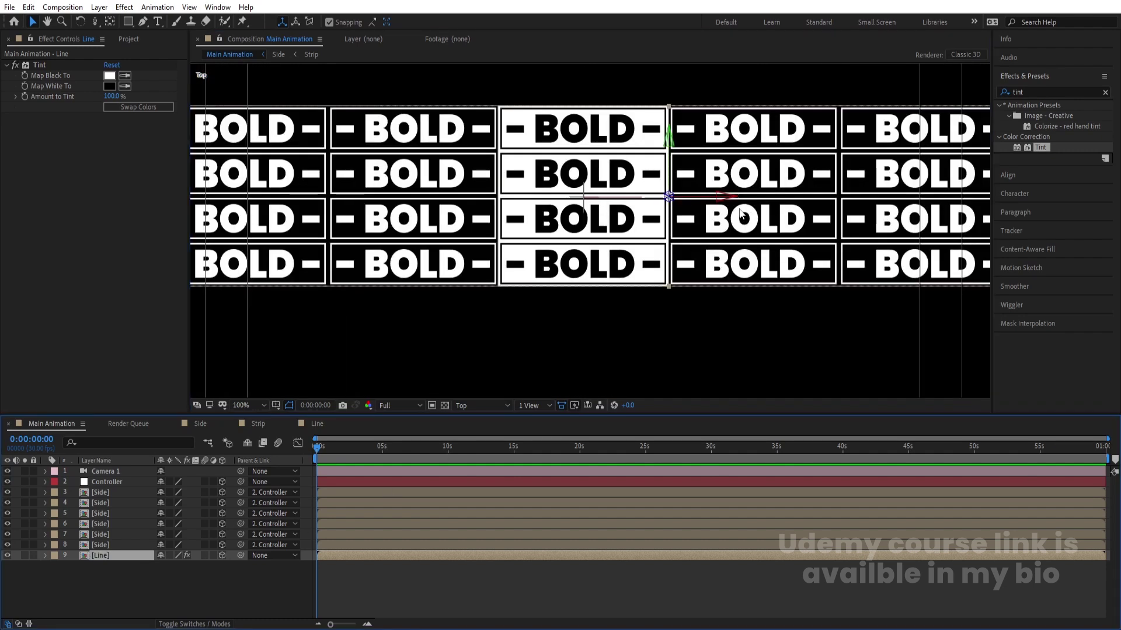
{"action": "left_click", "coordinate": [42, 69]}
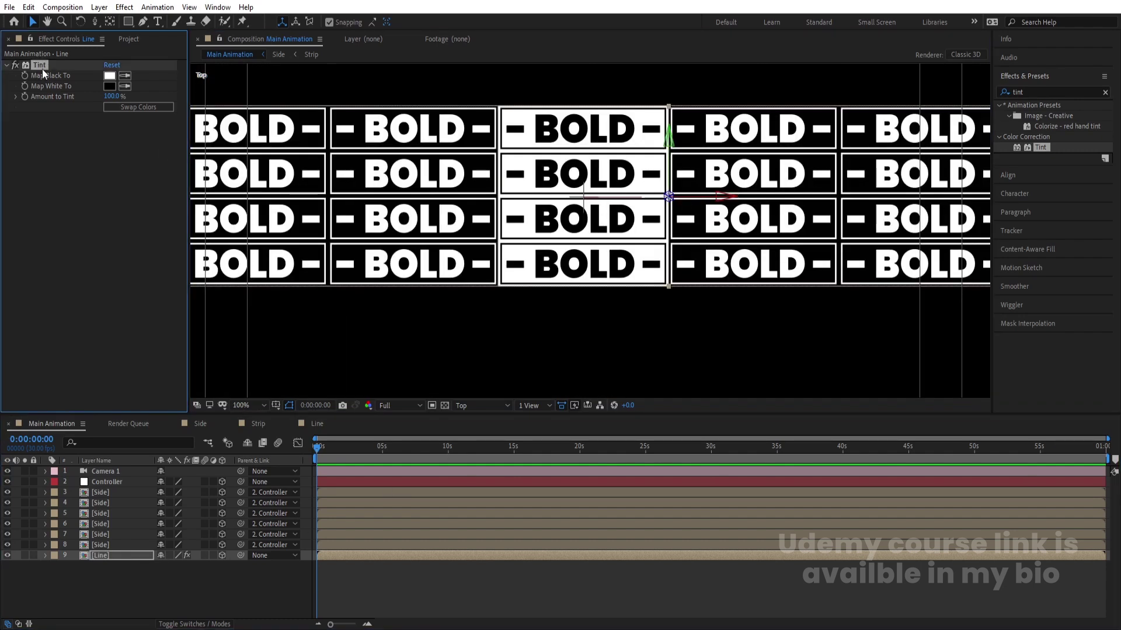
{"action": "key", "text": "Delete"}
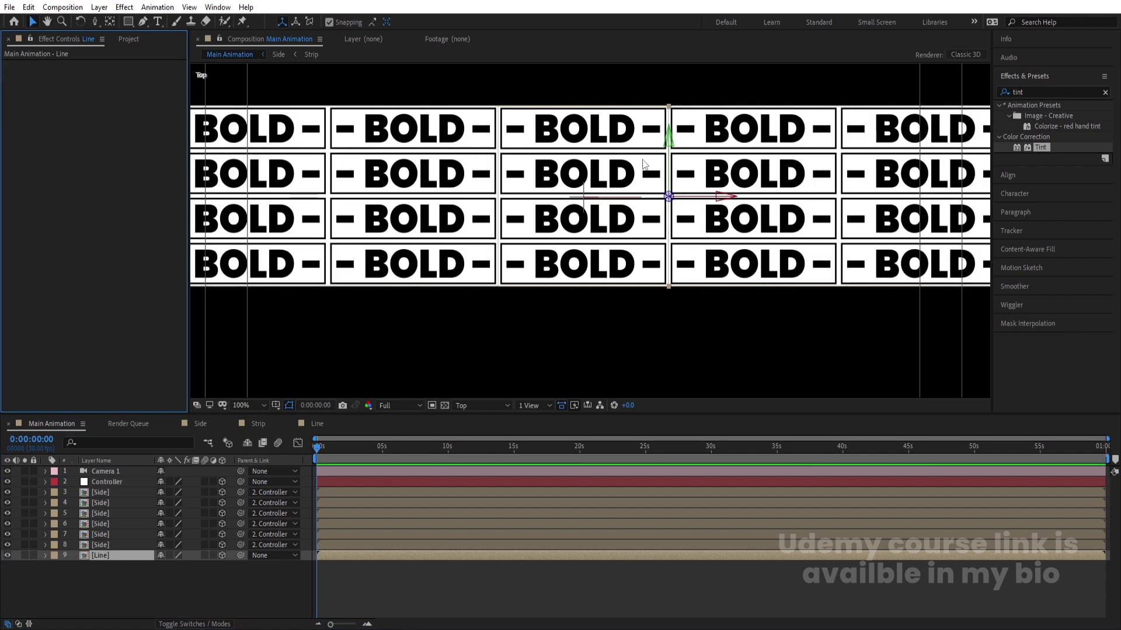
Show the whole scene through the Active Camera and add a Position keyframe to the Line layer at 0 seconds
{"action": "left_click", "coordinate": [485, 406]}
{"action": "left_click", "coordinate": [481, 420]}
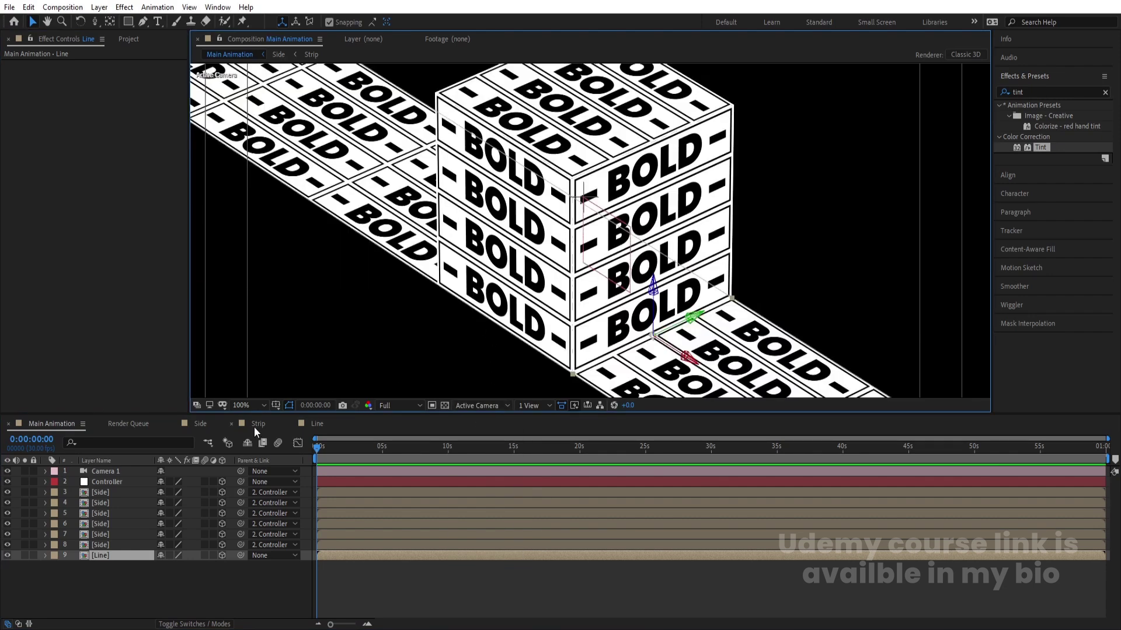
{"action": "left_click", "coordinate": [247, 405]}
{"action": "left_click", "coordinate": [260, 185]}
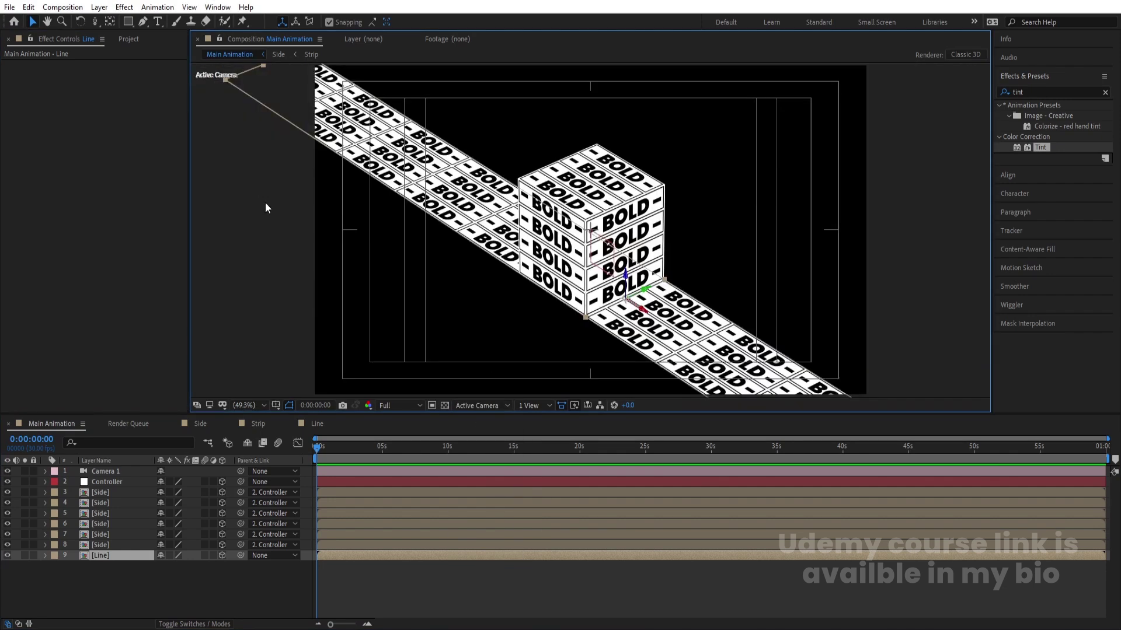
{"action": "left_click", "coordinate": [139, 568]}
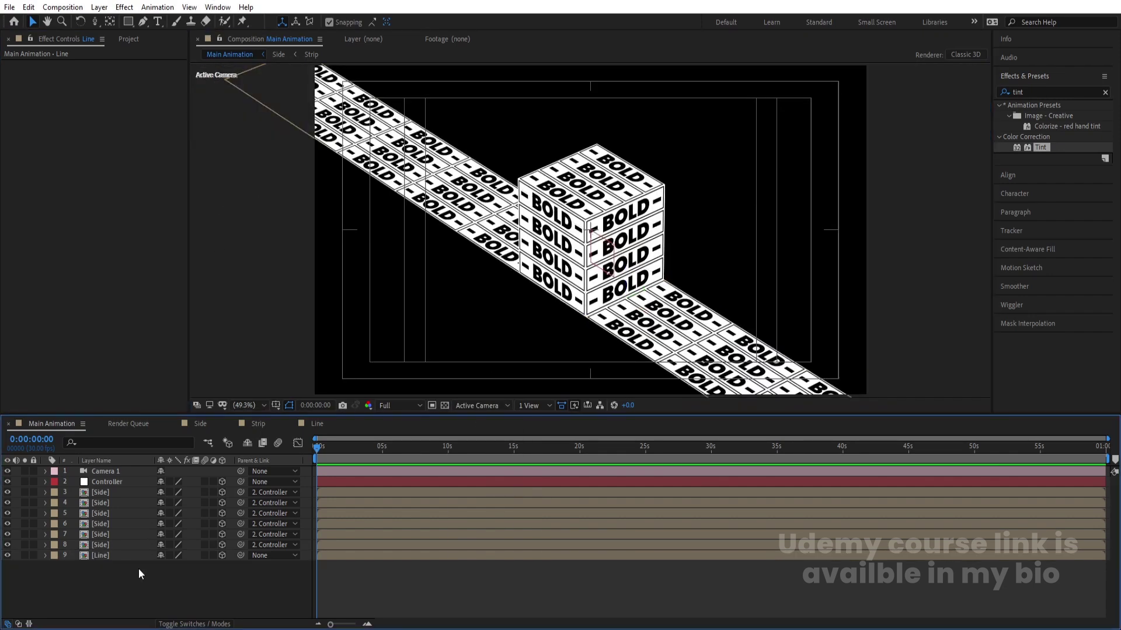
{"action": "left_click", "coordinate": [109, 555]}
{"action": "key", "text": "p"}
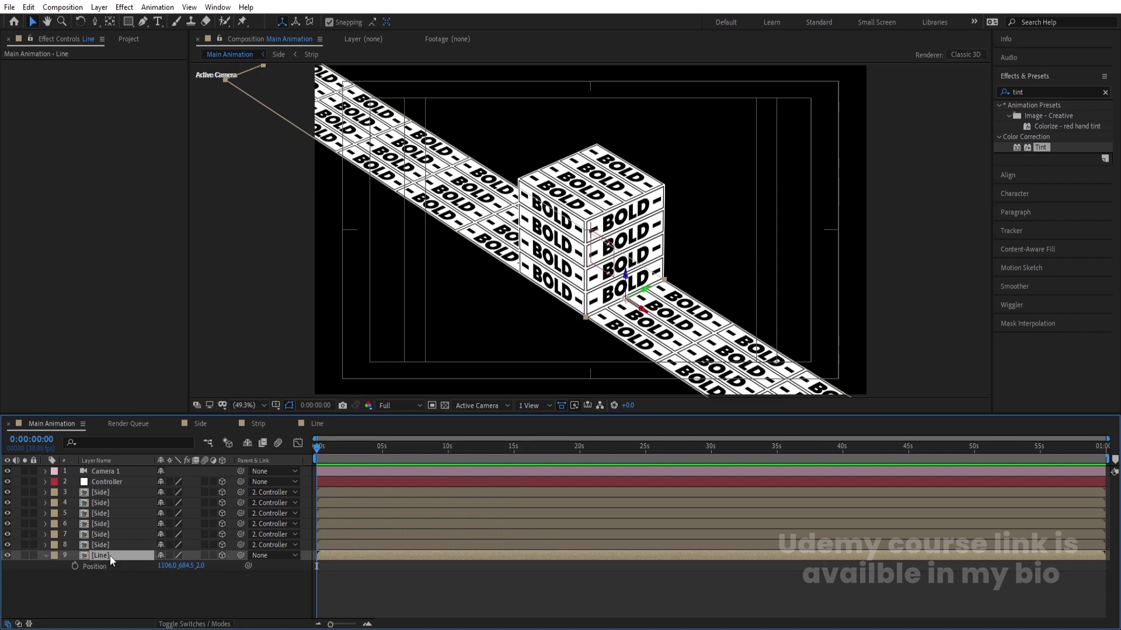
{"action": "left_click", "coordinate": [76, 569]}
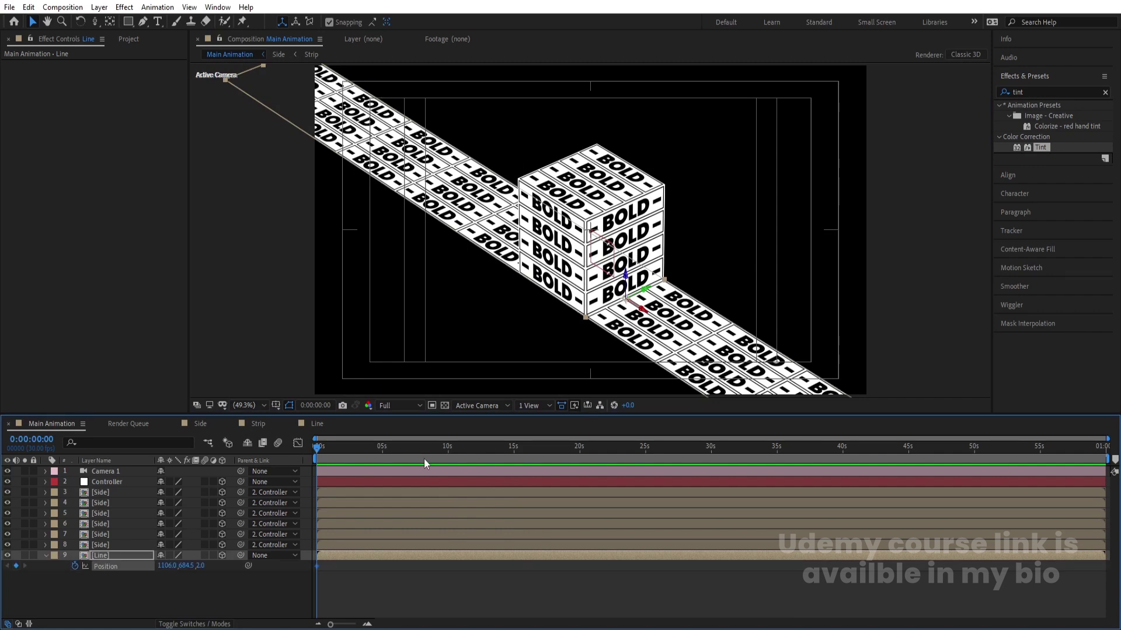
At 1 second, move the Line layer along X to 815 in the Top view, aligning its tiles with the cube
{"action": "key", "text": "equal"}
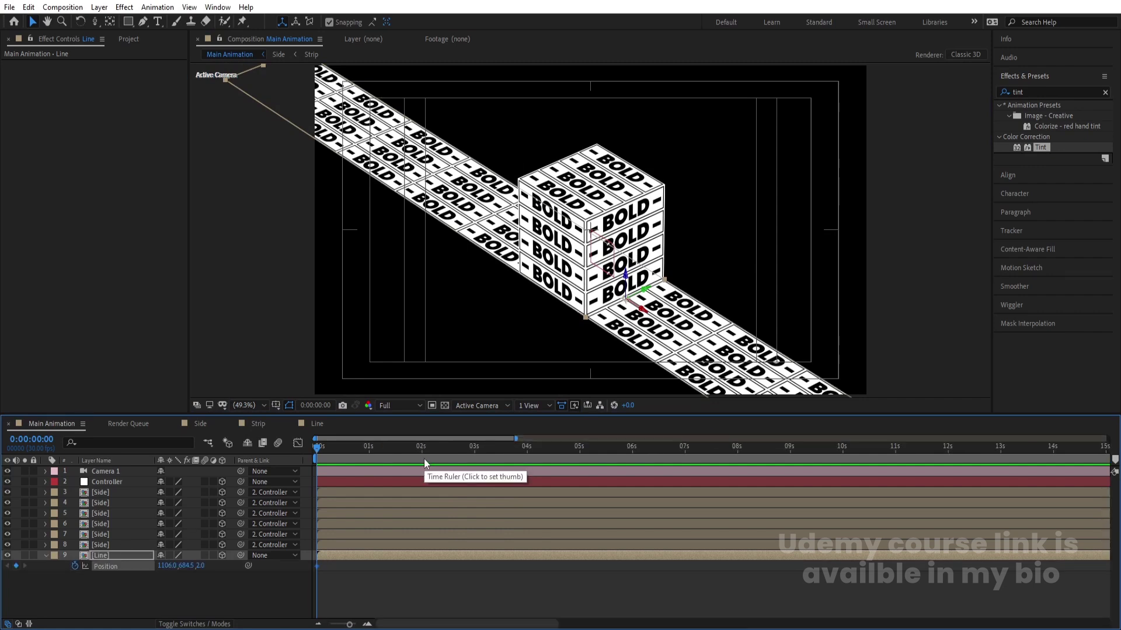
{"action": "left_click", "coordinate": [369, 447]}
{"action": "key", "text": "equal"}
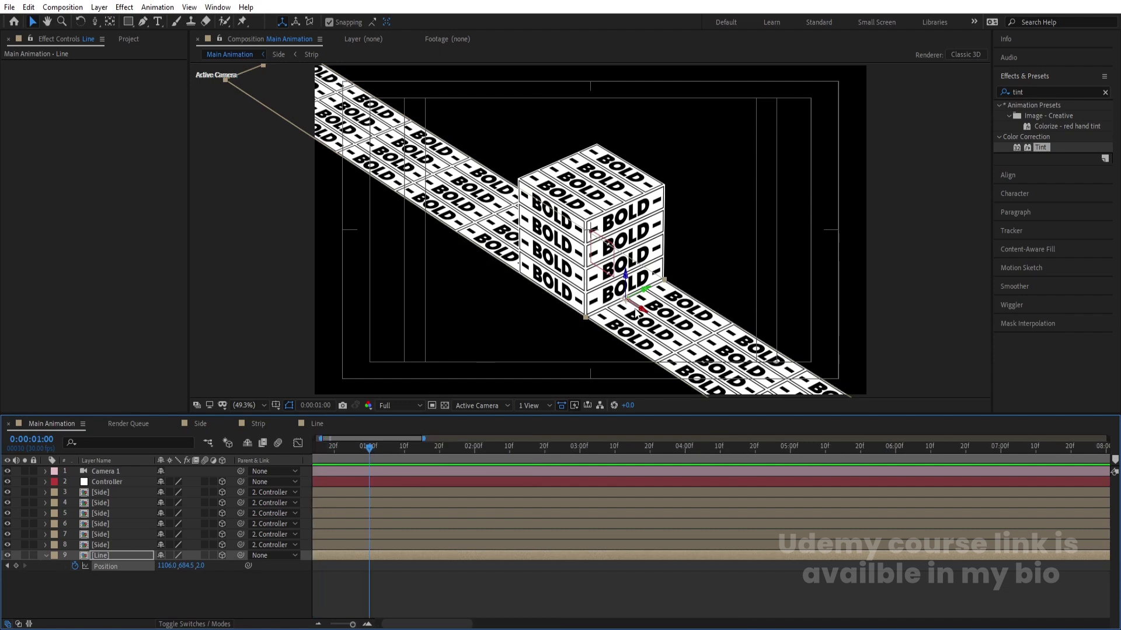
{"action": "left_click", "coordinate": [530, 408]}
{"action": "left_click", "coordinate": [478, 406]}
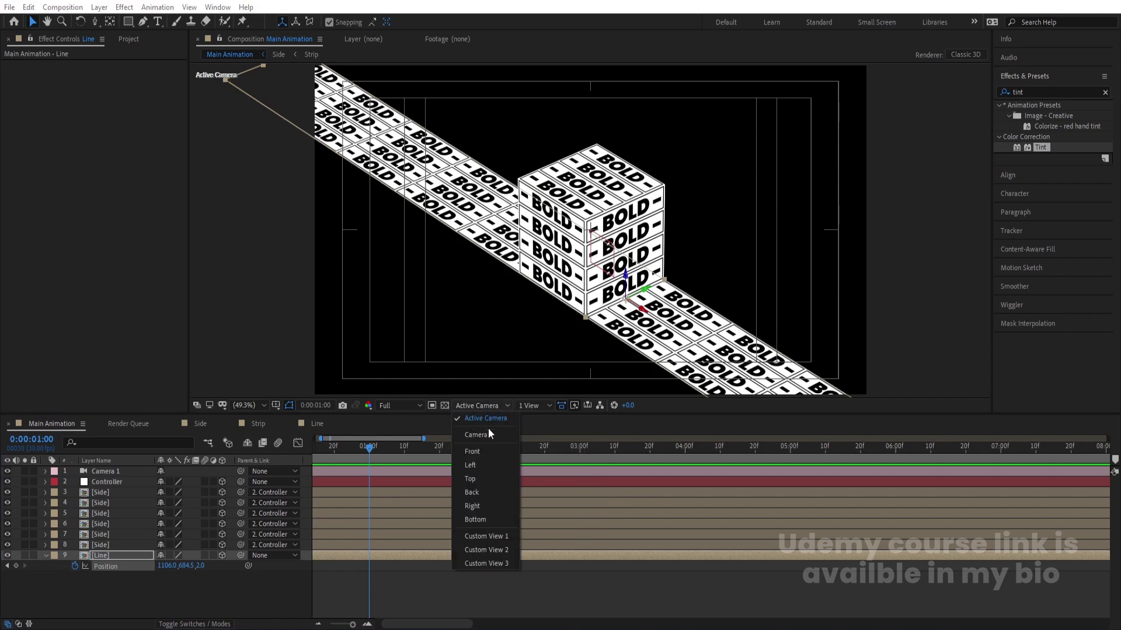
{"action": "left_click", "coordinate": [473, 479]}
{"action": "scroll", "coordinate": [652, 240], "scroll_direction": "up", "scroll_amount": 3}
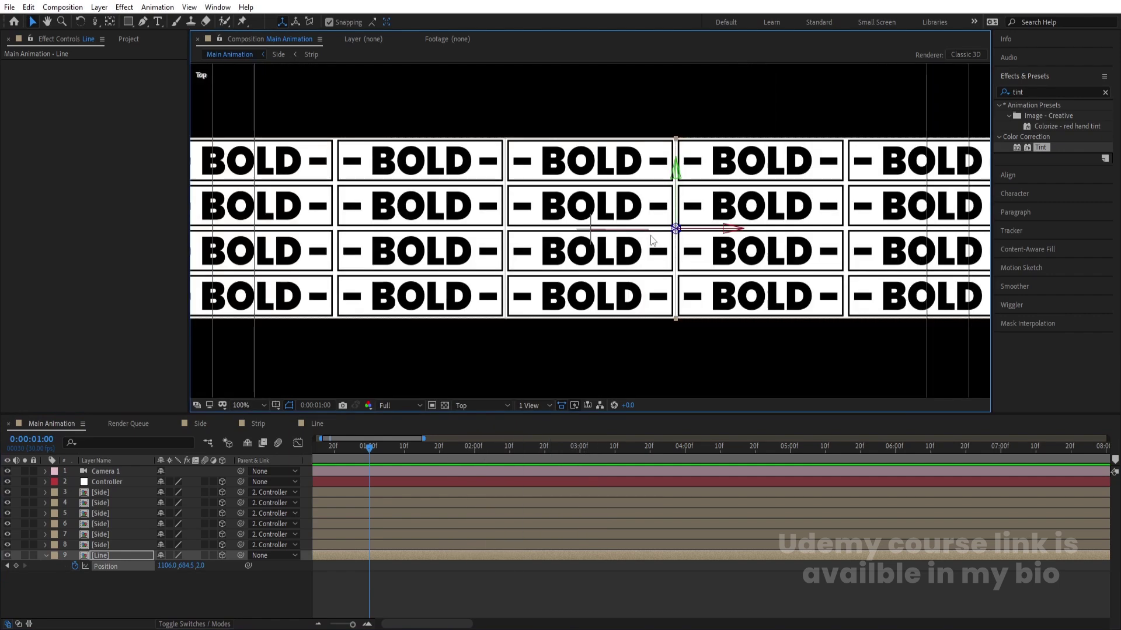
{"action": "left_click_drag", "start_coordinate": [165, 569], "coordinate": [3, 561]}
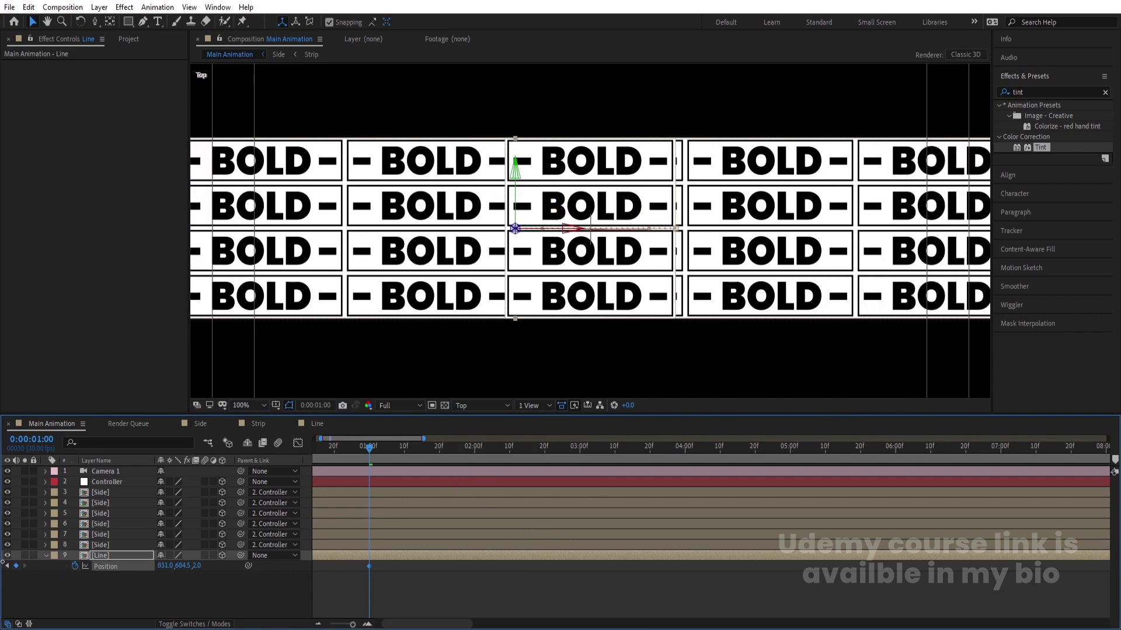
{"action": "left_click_drag", "start_coordinate": [564, 231], "coordinate": [555, 228]}
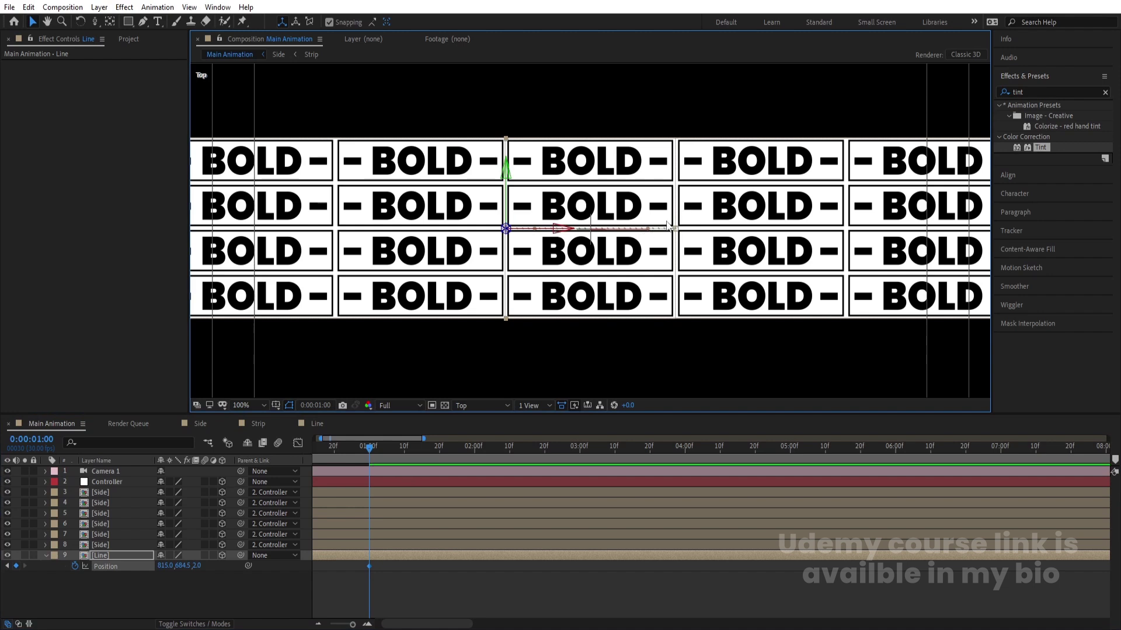
{"action": "key", "text": "Left"}
{"action": "key", "text": "Right"}
Preview the Line layer's slide from the start and apply Easy Ease to both of its Position keyframes
{"action": "left_click_drag", "start_coordinate": [334, 443], "coordinate": [300, 446]}
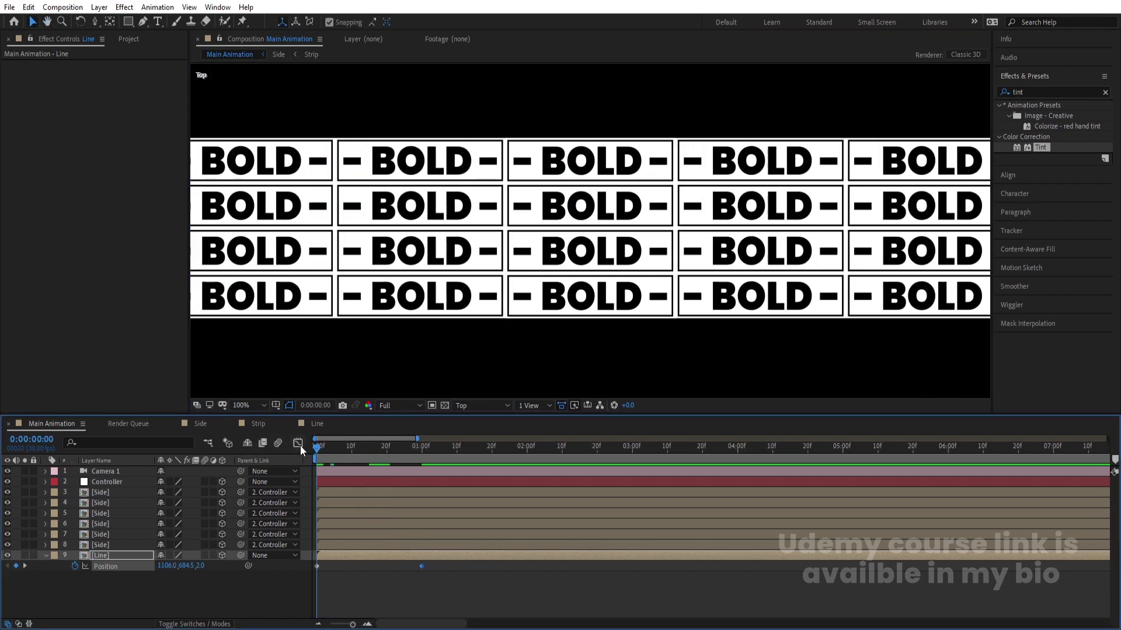
{"action": "key", "text": "space"}
{"action": "key", "text": "space"}
{"action": "key", "text": "Home"}
{"action": "key", "text": "space"}
{"action": "key", "text": "space"}
{"action": "key", "text": "F9"}
{"action": "key", "text": "Home"}
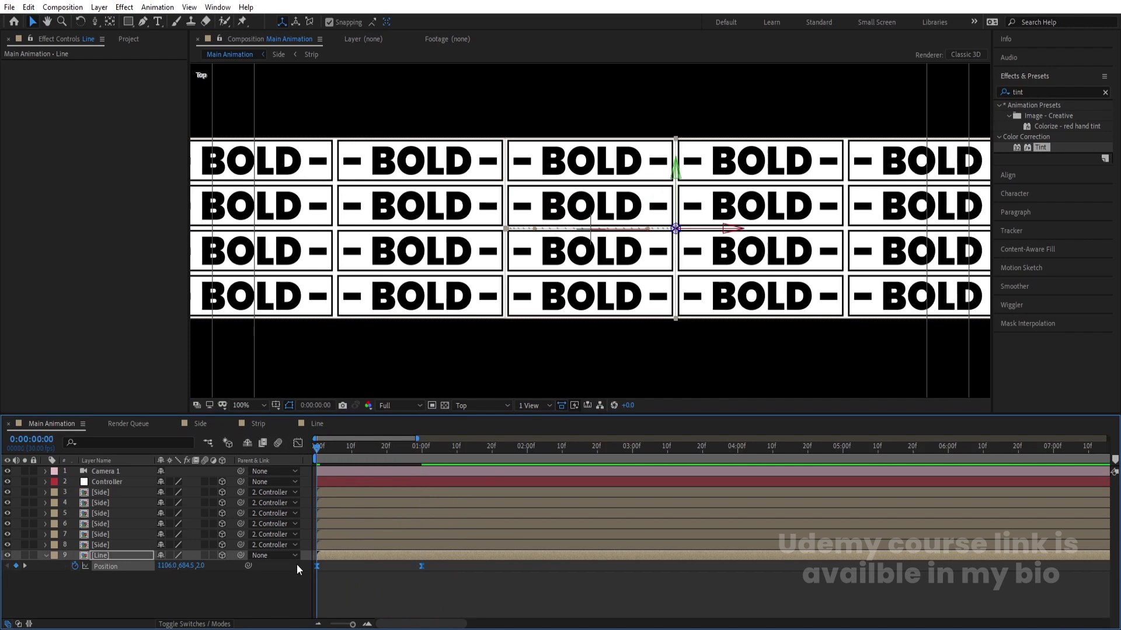
{"action": "left_click", "coordinate": [342, 579]}
In the Front view, show the rulers and place a horizontal guide along the cube's bottom edge
{"action": "left_click", "coordinate": [465, 404]}
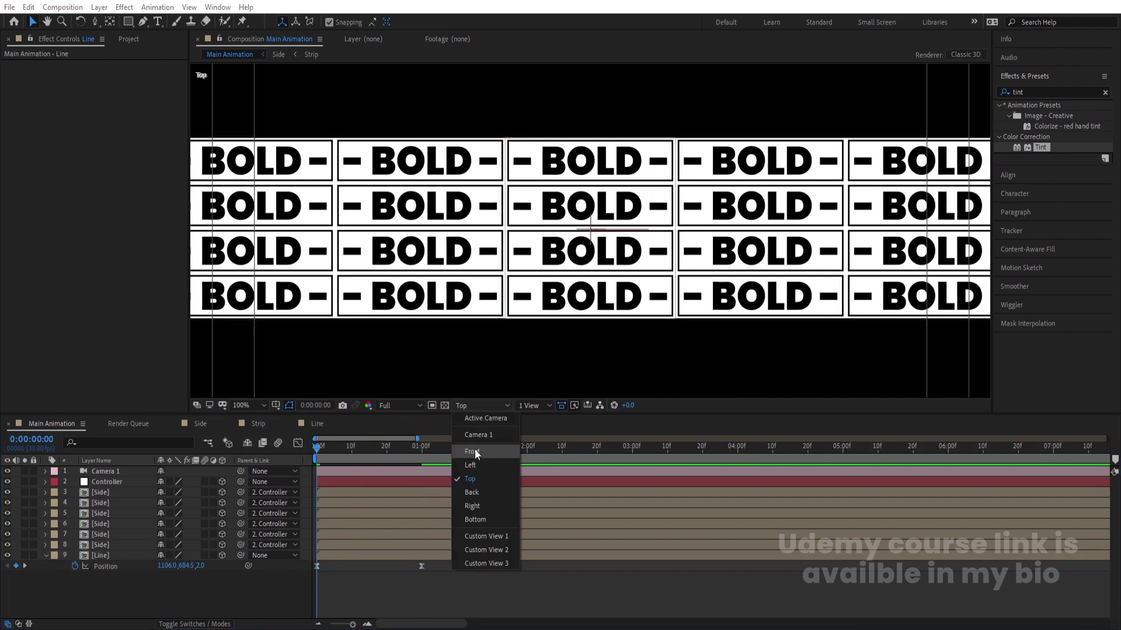
{"action": "left_click", "coordinate": [475, 465]}
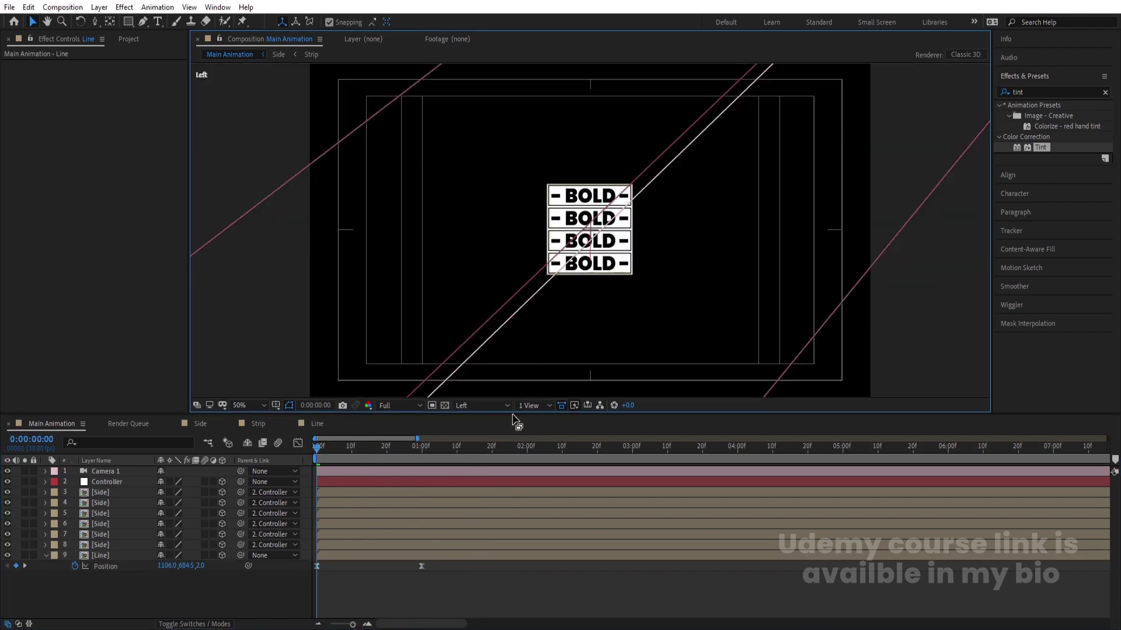
{"action": "left_click", "coordinate": [495, 405]}
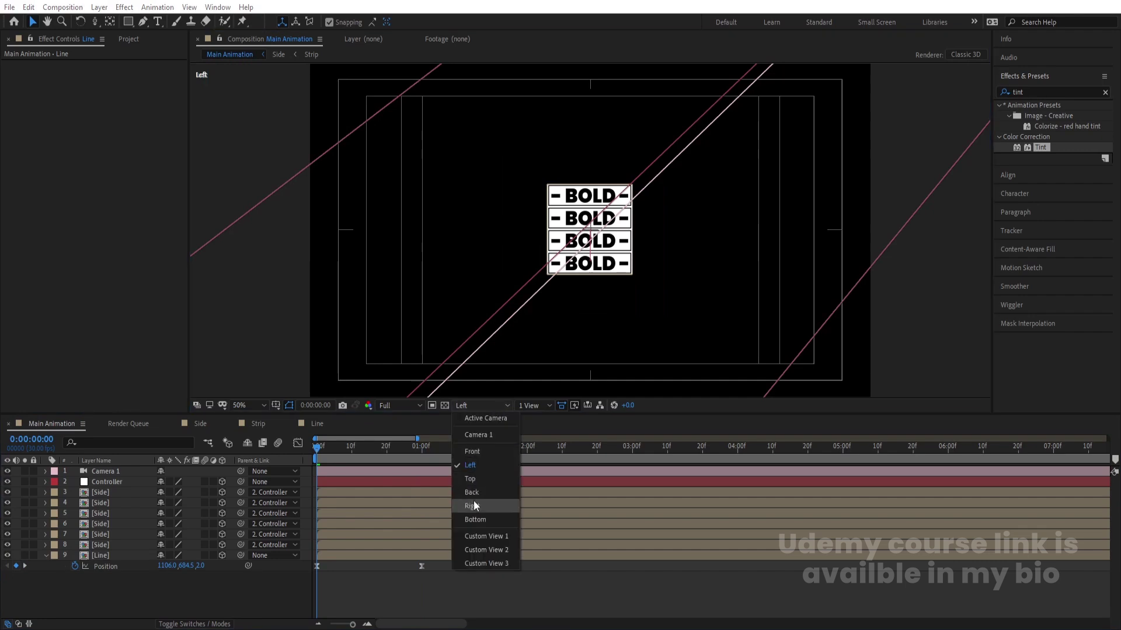
{"action": "left_click", "coordinate": [472, 451]}
{"action": "scroll", "coordinate": [619, 252], "scroll_direction": "up", "scroll_amount": 2}
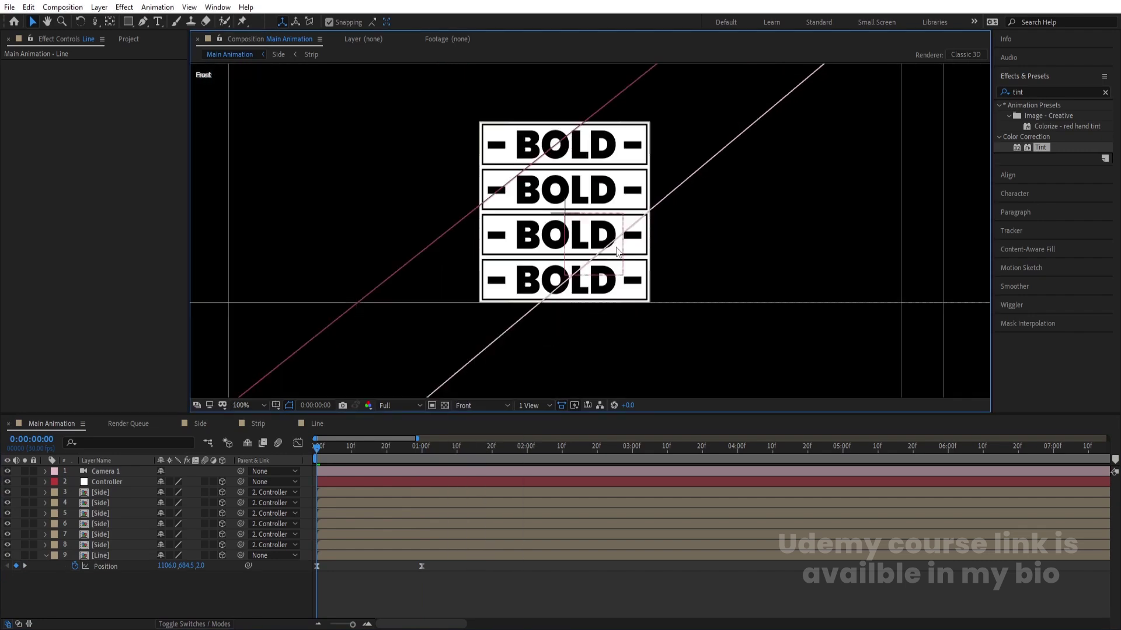
{"action": "key", "text": "ctrl+r"}
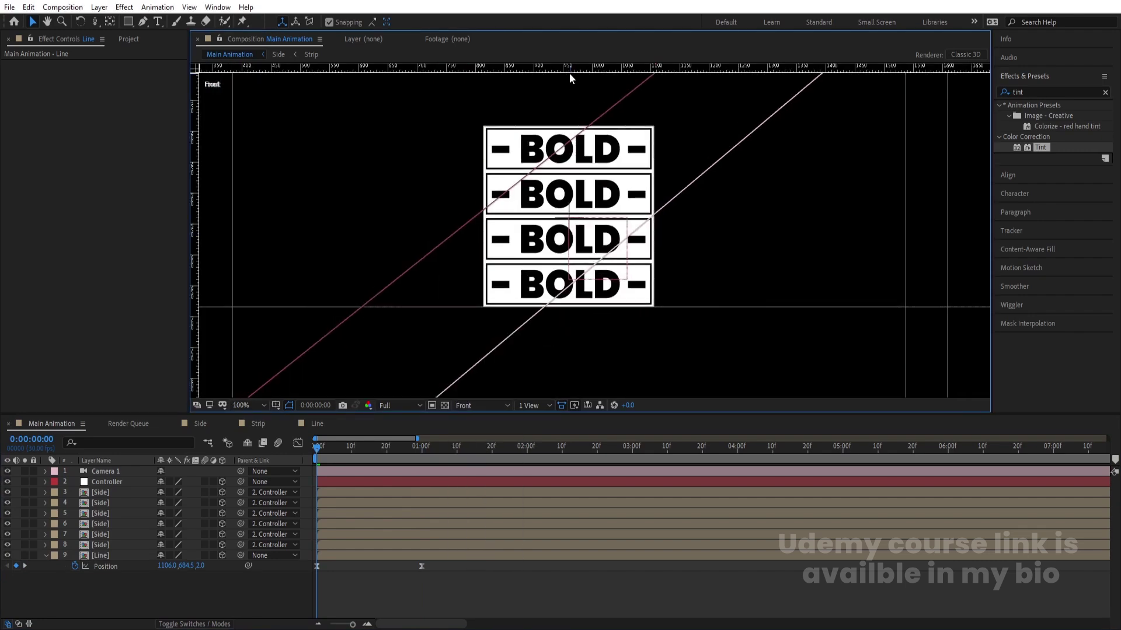
{"action": "left_click_drag", "start_coordinate": [568, 69], "coordinate": [637, 308]}
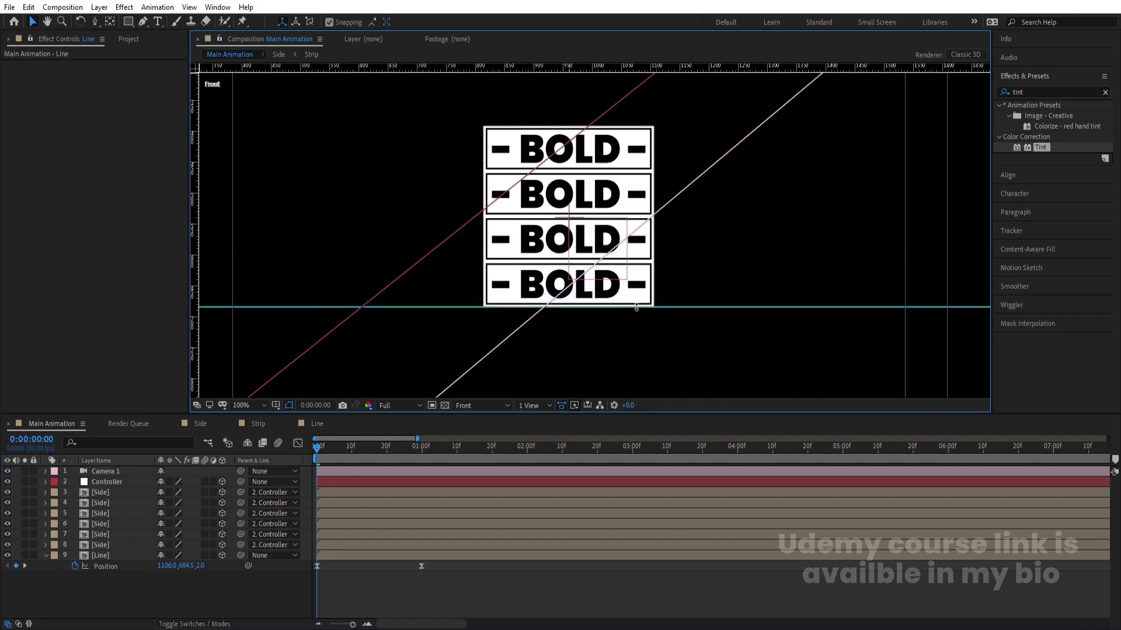
Reveal the rotation properties of the Controller null
{"action": "left_click", "coordinate": [111, 481]}
{"action": "key", "text": "r"}
{"action": "left_click_drag", "start_coordinate": [174, 503], "coordinate": [191, 521]}
{"action": "key", "text": "ctrl+z"}
{"action": "key", "text": "ctrl+z"}
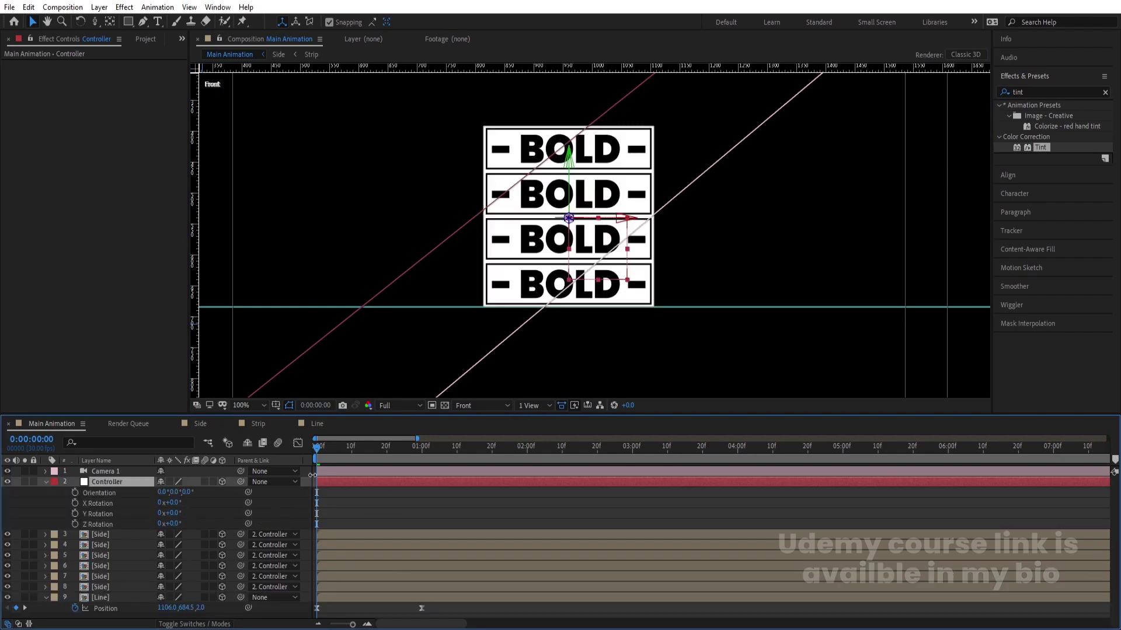
Keyframe the Controller's Z Rotation at 0 seconds and set it to 90° at 1 second
{"action": "left_click", "coordinate": [76, 524]}
{"action": "key", "text": "k"}
{"action": "left_click", "coordinate": [172, 524]}
{"action": "type", "text": "90"}
{"action": "key", "text": "Return"}
Easy Ease the Controller's Z Rotation and the Line's Position keyframes, and sharpen their speed curves into a steep peak midway
{"action": "left_click_drag", "start_coordinate": [488, 514], "coordinate": [260, 620]}
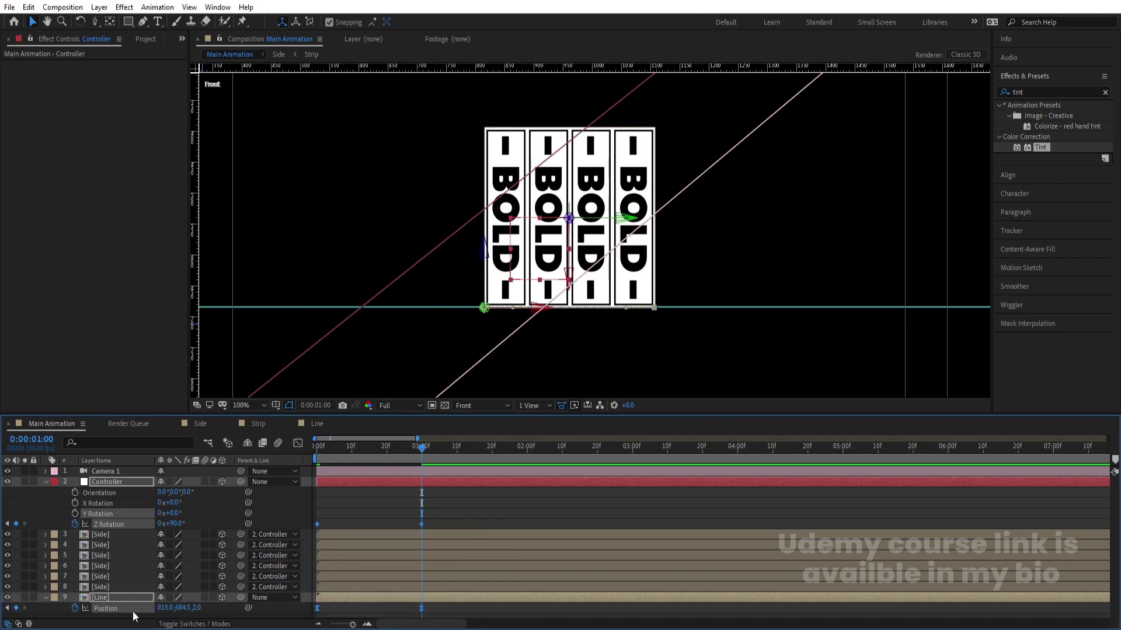
{"action": "key", "text": "F9"}
{"action": "left_click", "coordinate": [297, 443]}
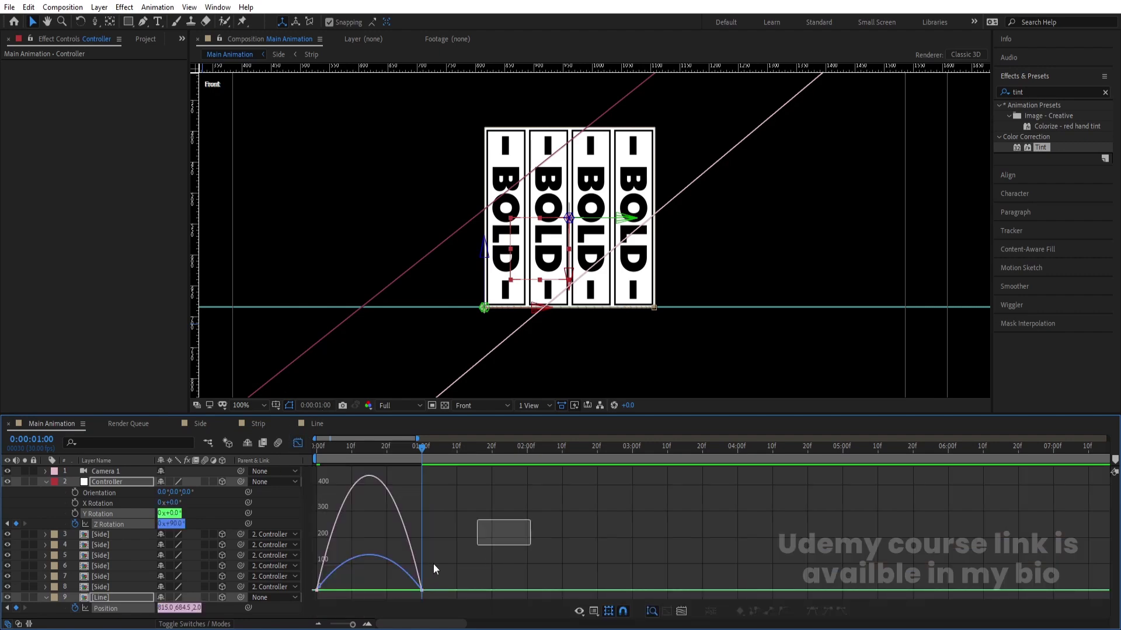
{"action": "left_click_drag", "start_coordinate": [405, 586], "coordinate": [357, 587]}
{"action": "left_click", "coordinate": [330, 448]}
{"action": "key", "text": "space"}
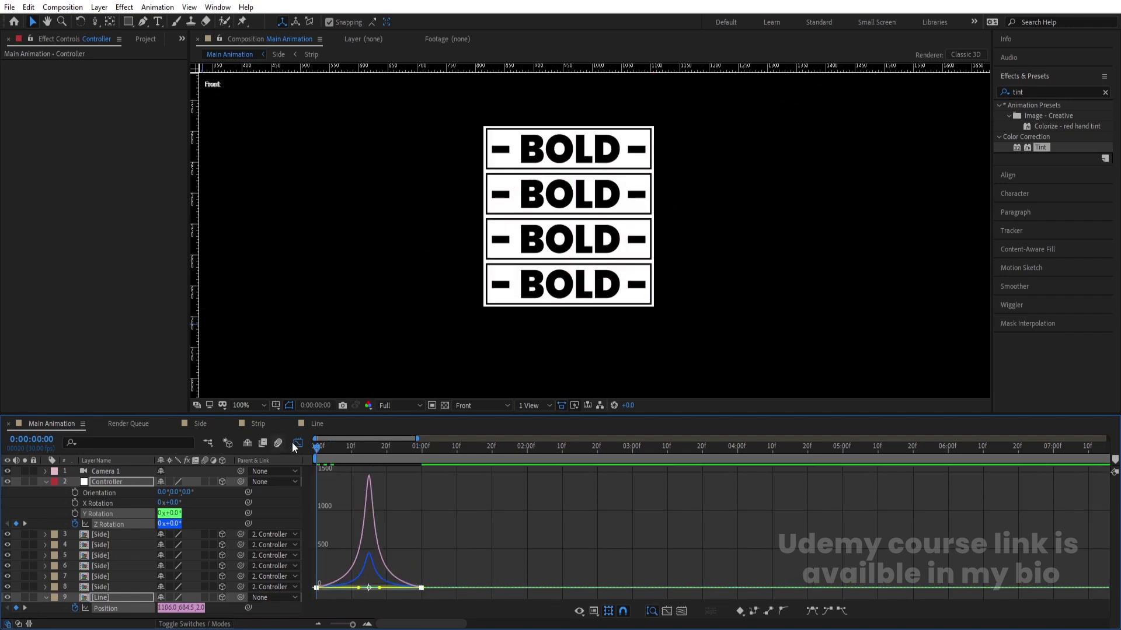
{"action": "left_click", "coordinate": [317, 451]}
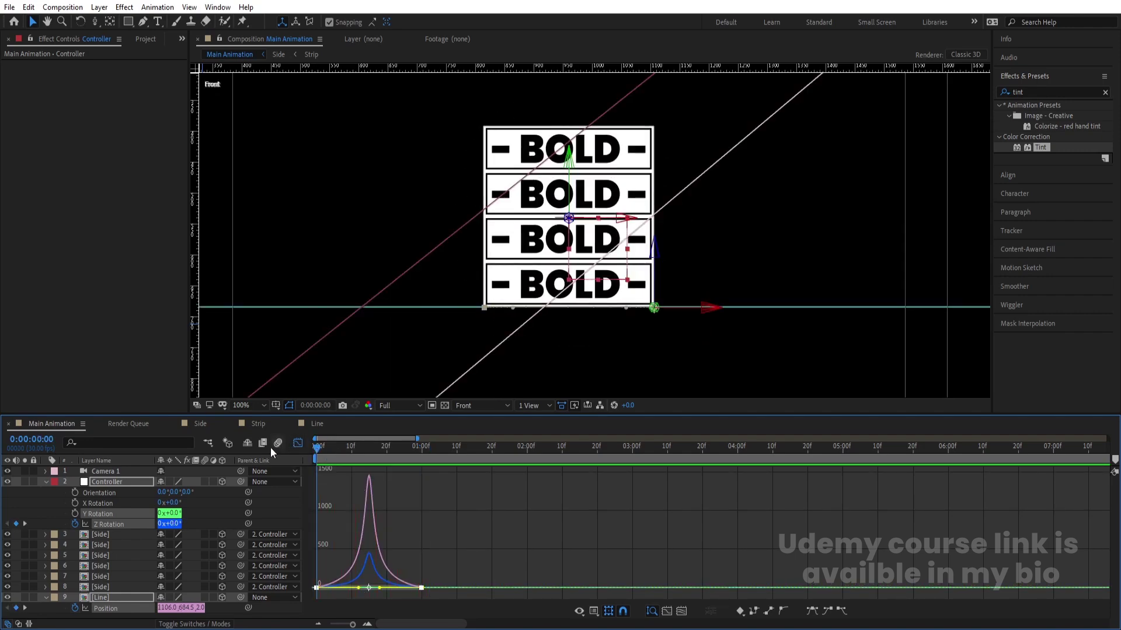
Preview the cube's roll and the floor's slide through the Active Camera, closing the Graph Editor
{"action": "left_click", "coordinate": [475, 405]}
{"action": "left_click", "coordinate": [476, 424]}
{"action": "scroll", "coordinate": [575, 269], "scroll_direction": "down", "scroll_amount": 2}
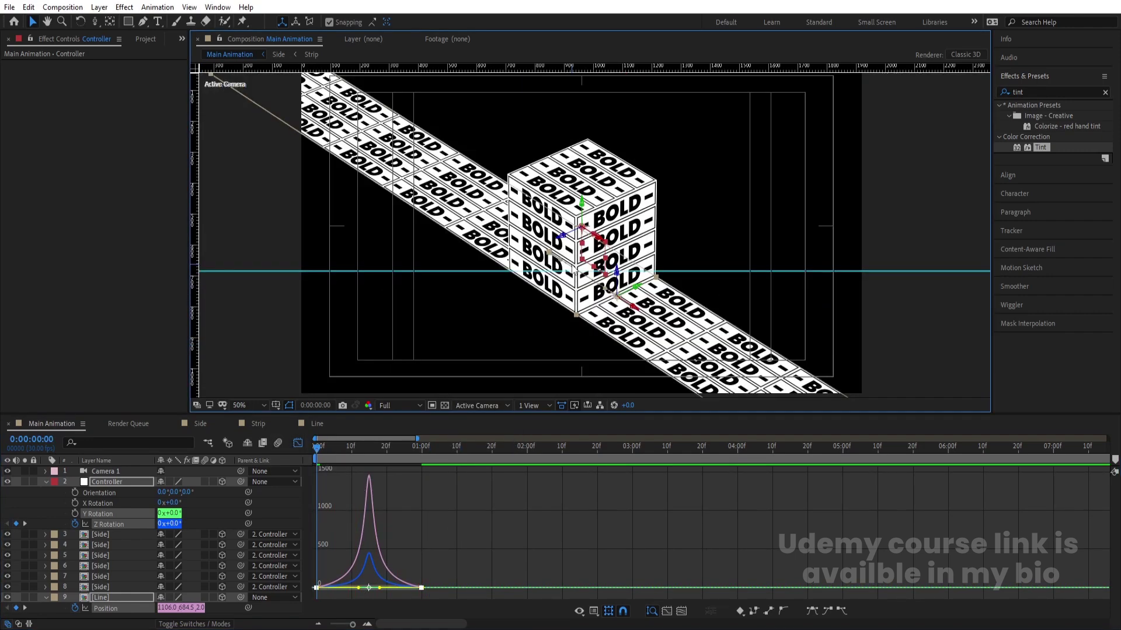
{"action": "key", "text": "space"}
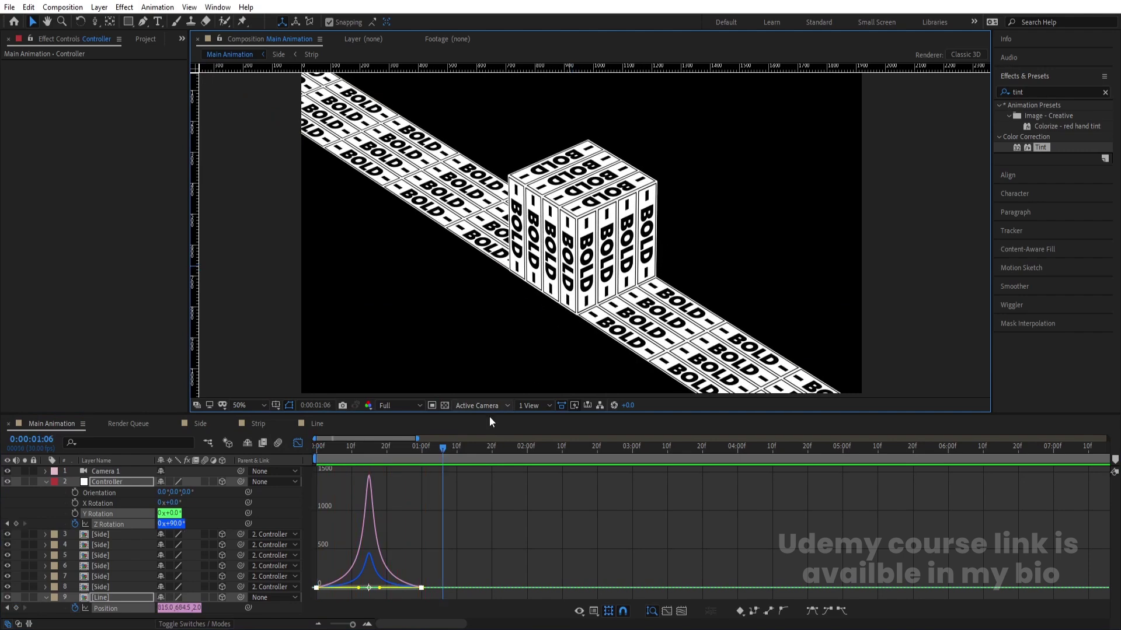
{"action": "key", "text": "space"}
{"action": "left_click", "coordinate": [298, 443]}
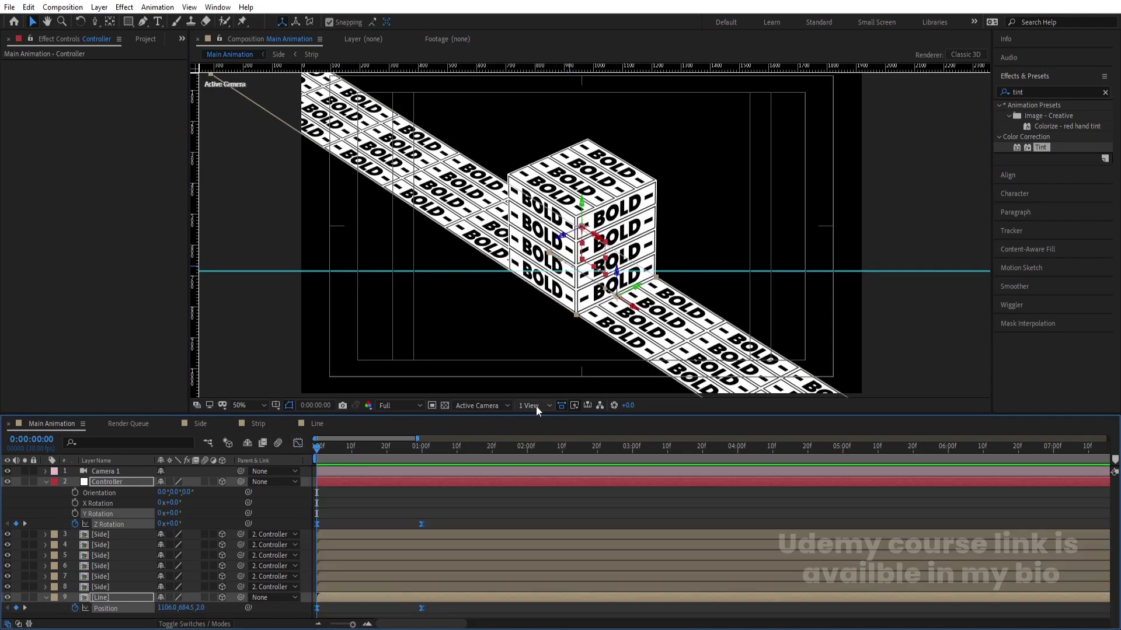
{"action": "key", "text": "space"}
{"action": "key", "text": "space"}
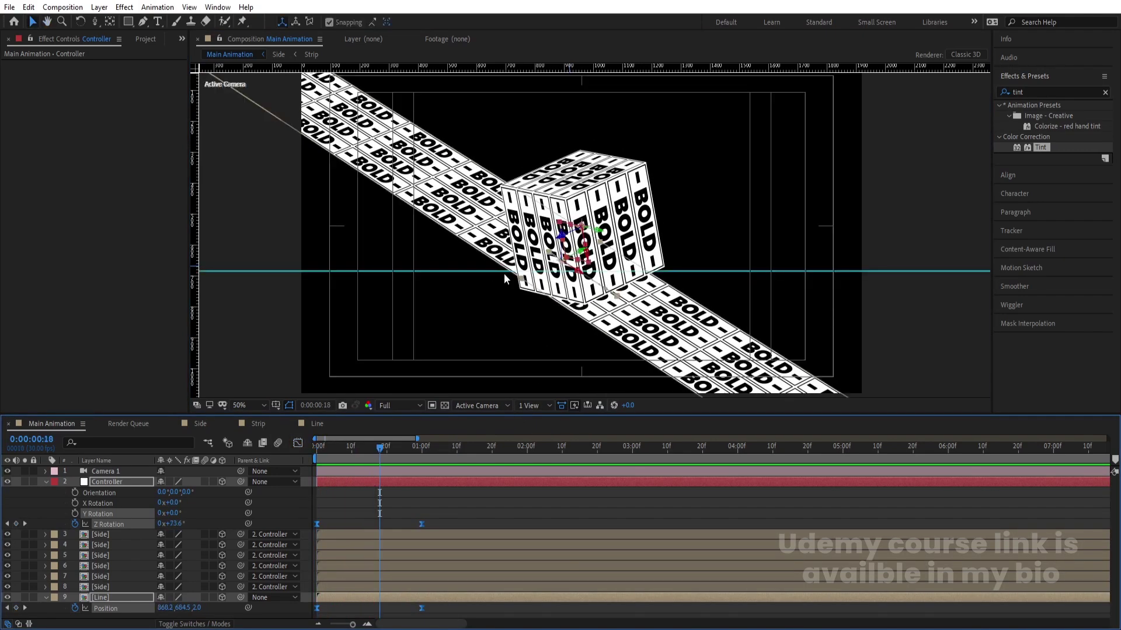
{"action": "key", "text": "Home"}
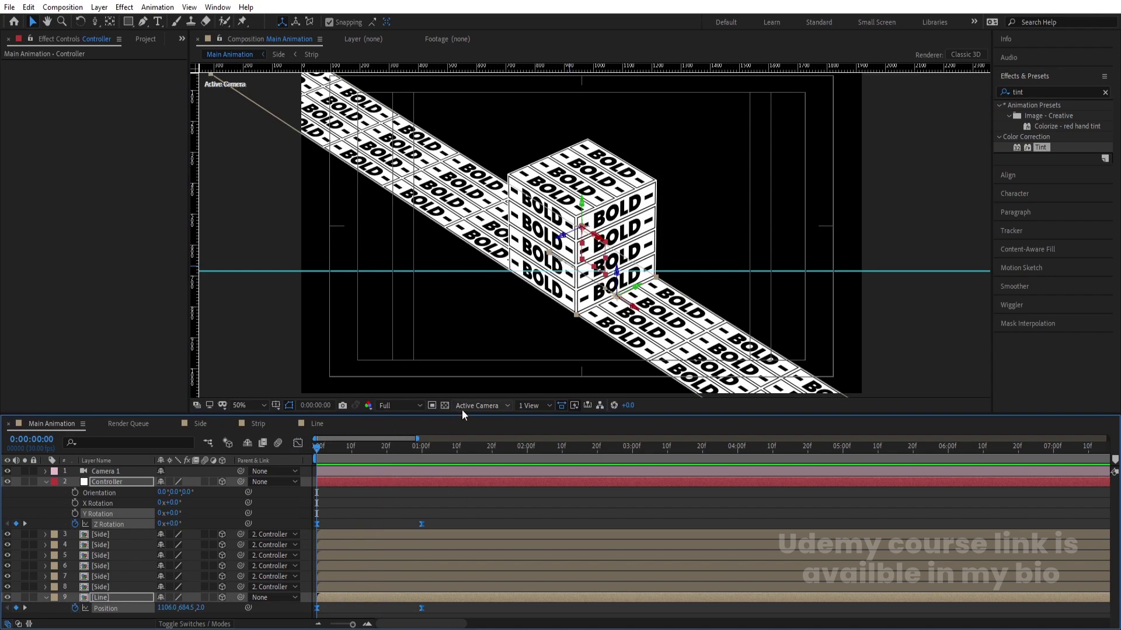
Return to the Front view and reveal only the Controller null's Position property
{"action": "left_click", "coordinate": [461, 408]}
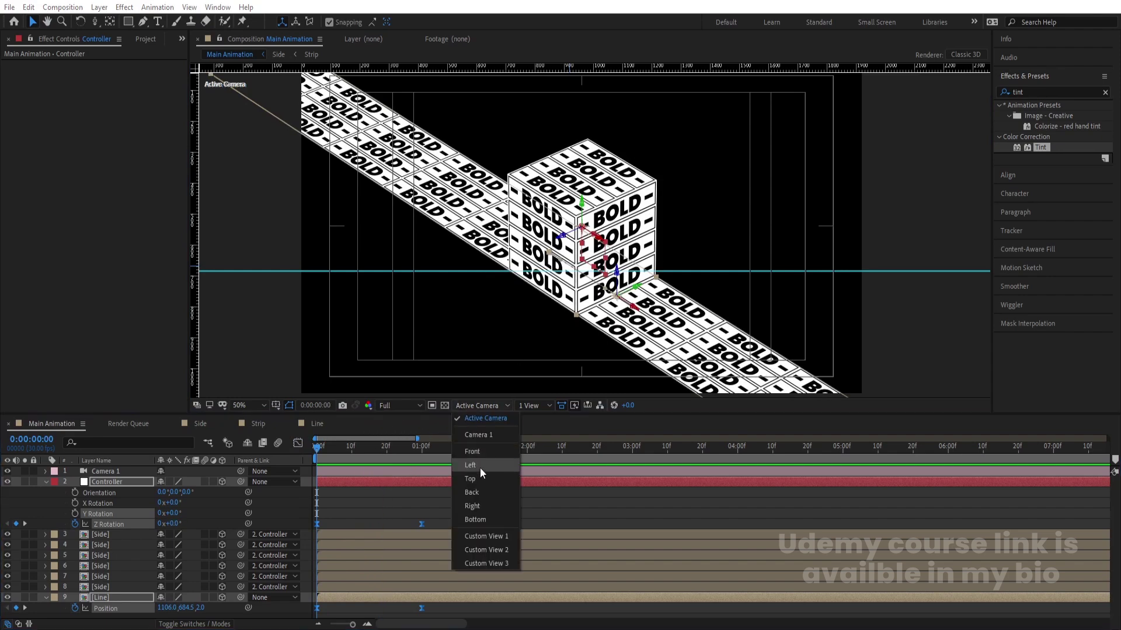
{"action": "left_click", "coordinate": [478, 454]}
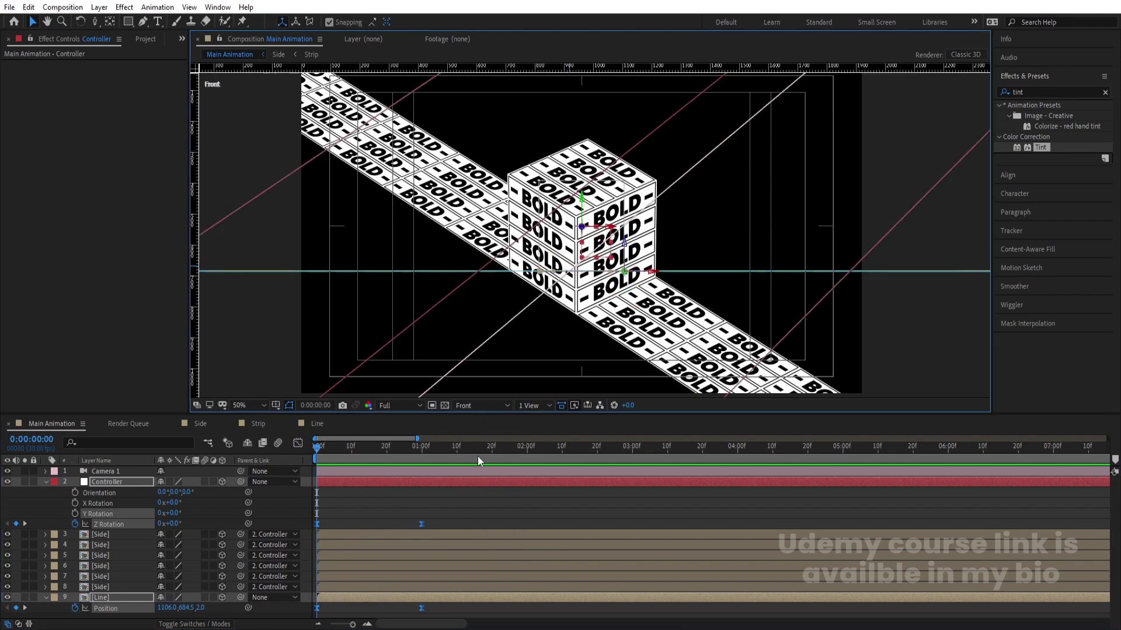
{"action": "left_click", "coordinate": [342, 483]}
{"action": "key", "text": "p"}
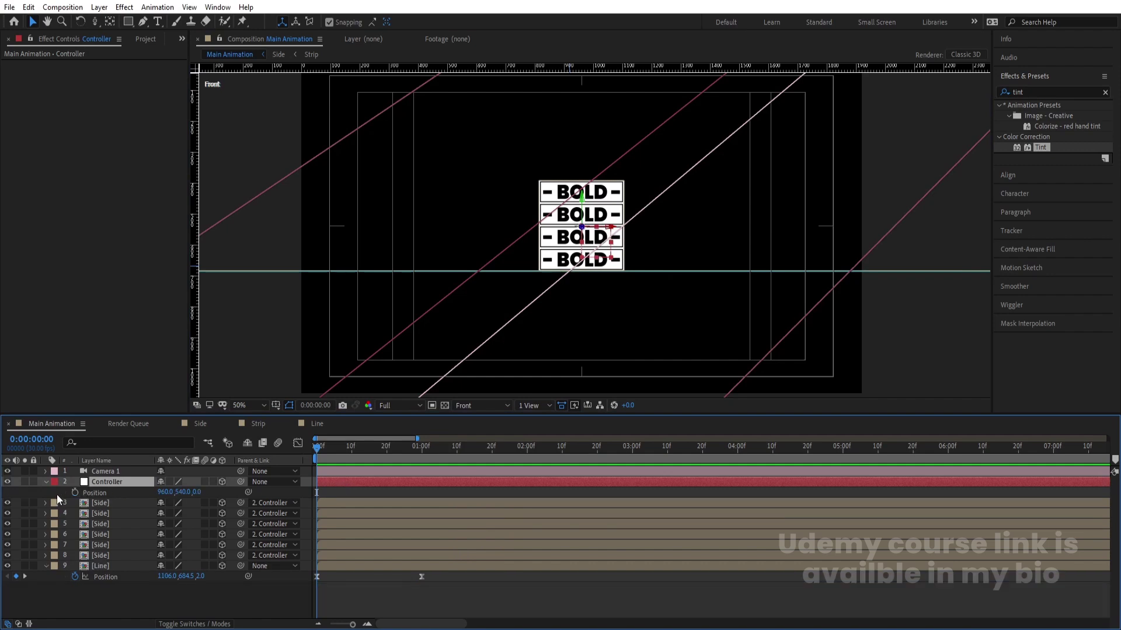
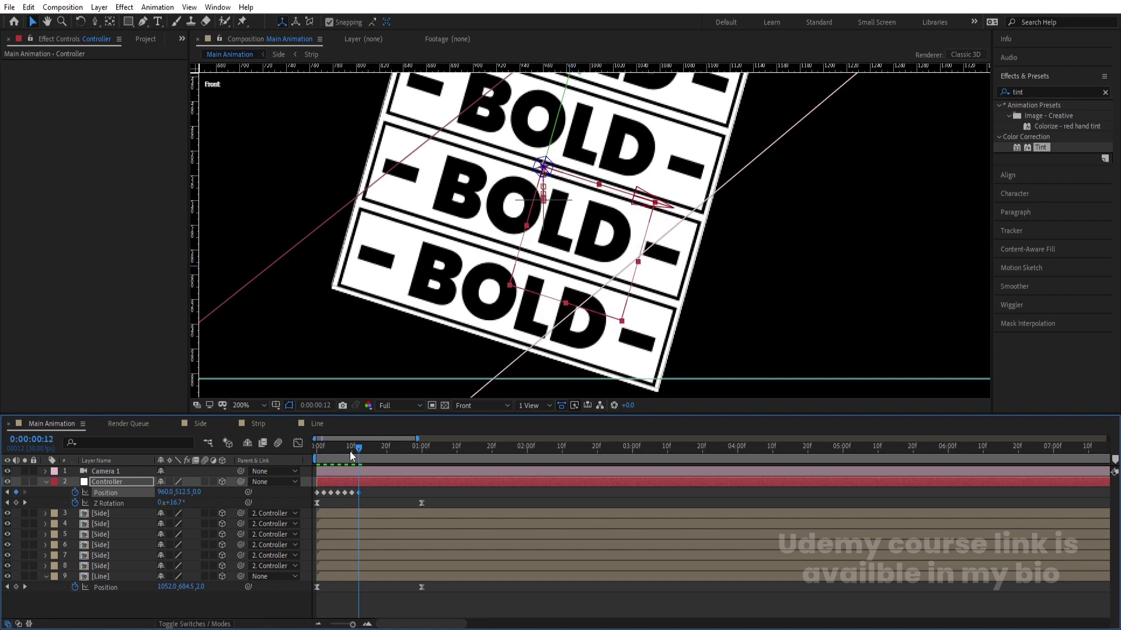
Raise the Controller to Y Position 505 at frame 12 and about 487 at frame 14, resting the cube's lowest corner on the floor
{"action": "key", "text": "Up"}
{"action": "key", "text": "Up"}
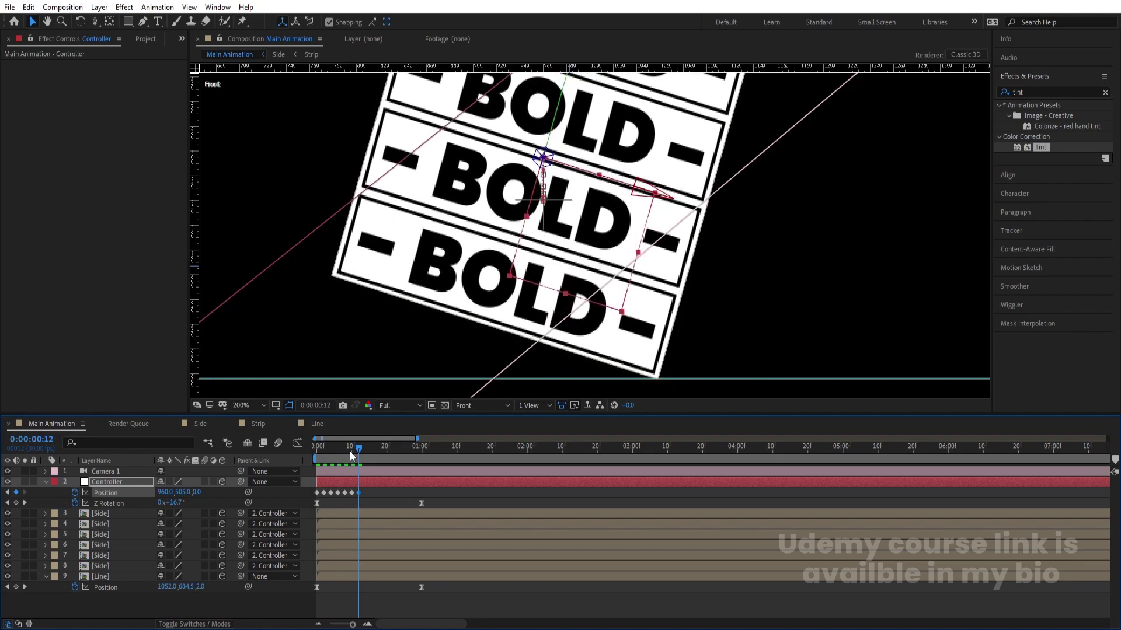
{"action": "key", "text": "Page_Down"}
{"action": "key", "text": "Page_Down"}
{"action": "key", "text": "Up"}
{"action": "key", "text": "Up"}
{"action": "key", "text": "Up"}
{"action": "key", "text": "Up"}
{"action": "key", "text": "Up"}
{"action": "key", "text": "Up"}
{"action": "key", "text": "Up"}
{"action": "key", "text": "Up"}
{"action": "key", "text": "Up"}
{"action": "key", "text": "Up"}
{"action": "key", "text": "Up"}
{"action": "key", "text": "Up"}
{"action": "key", "text": "Up"}
{"action": "key", "text": "Up"}
{"action": "key", "text": "Up"}
{"action": "key", "text": "Up"}
{"action": "key", "text": "Up"}
{"action": "key", "text": "Up"}
{"action": "key", "text": "Up"}
{"action": "key", "text": "Up"}
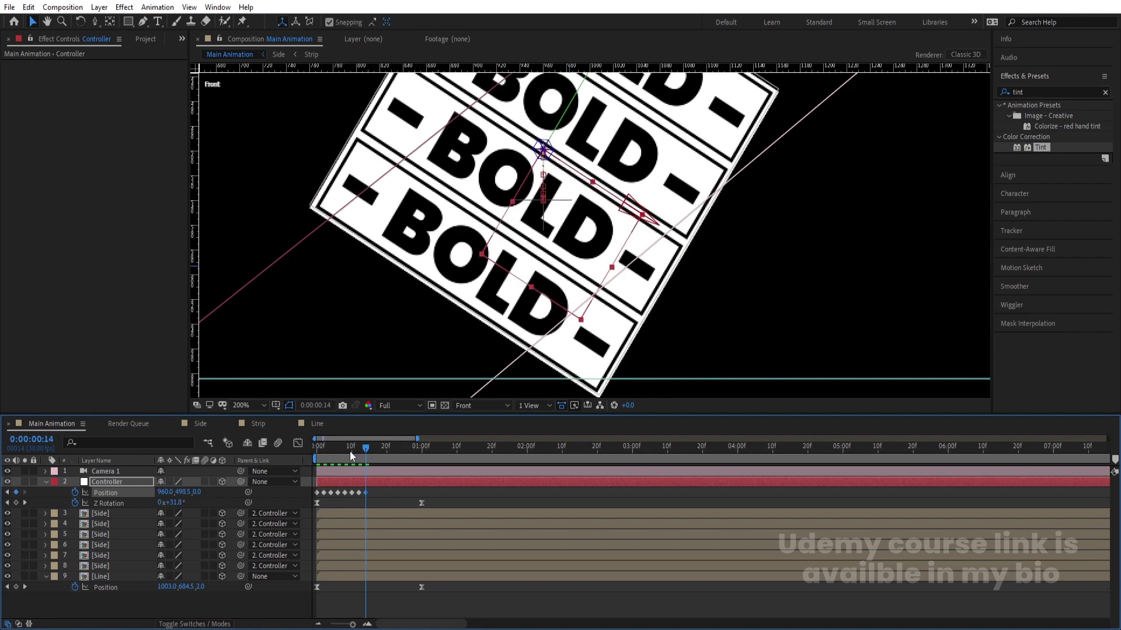
{"action": "key", "text": "Up"}
{"action": "key", "text": "Up"}
{"action": "key", "text": "Up"}
{"action": "key", "text": "Up"}
{"action": "key", "text": "Up"}
{"action": "key", "text": "Up"}
{"action": "key", "text": "Up"}
{"action": "key", "text": "Up"}
{"action": "key", "text": "Up"}
{"action": "key", "text": "Up"}
{"action": "key", "text": "Up"}
{"action": "key", "text": "Up"}
{"action": "key", "text": "Up"}
{"action": "key", "text": "Up"}
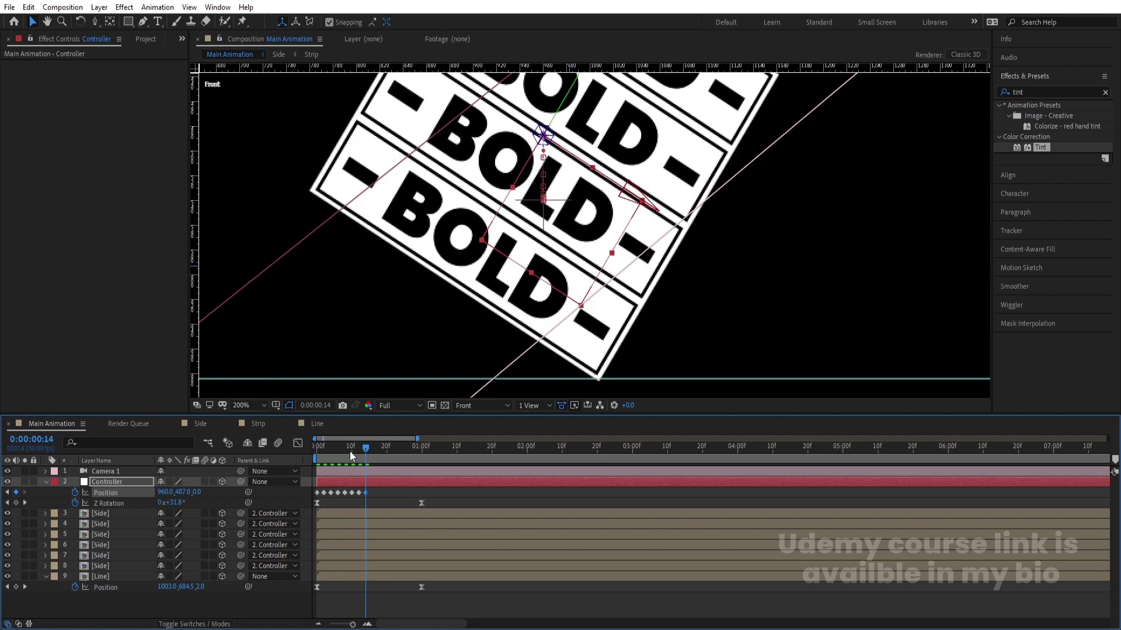
{"action": "key", "text": "Up"}
Keyframe the Controller's Y Position at 485 on frame 16 so the cube's corner touches the floor line
{"action": "key", "text": "Page_Down"}
{"action": "key", "text": "Page_Down"}
{"action": "key", "text": "Up"}
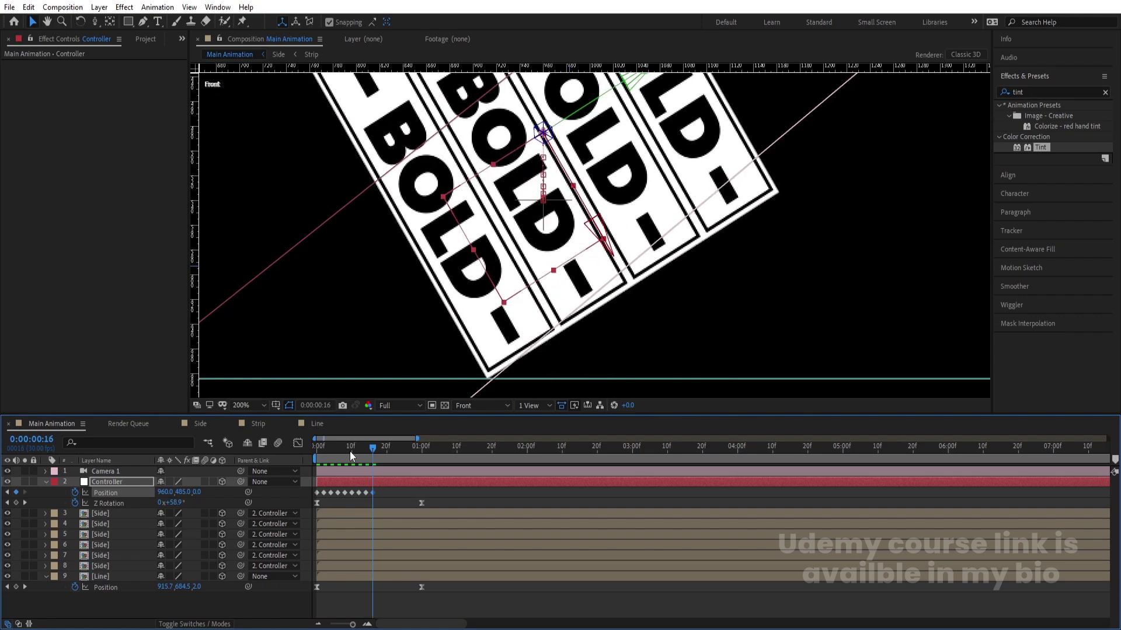
{"action": "key", "text": "Page_Down"}
{"action": "key", "text": "Down"}
{"action": "key", "text": "Down"}
{"action": "key", "text": "Down"}
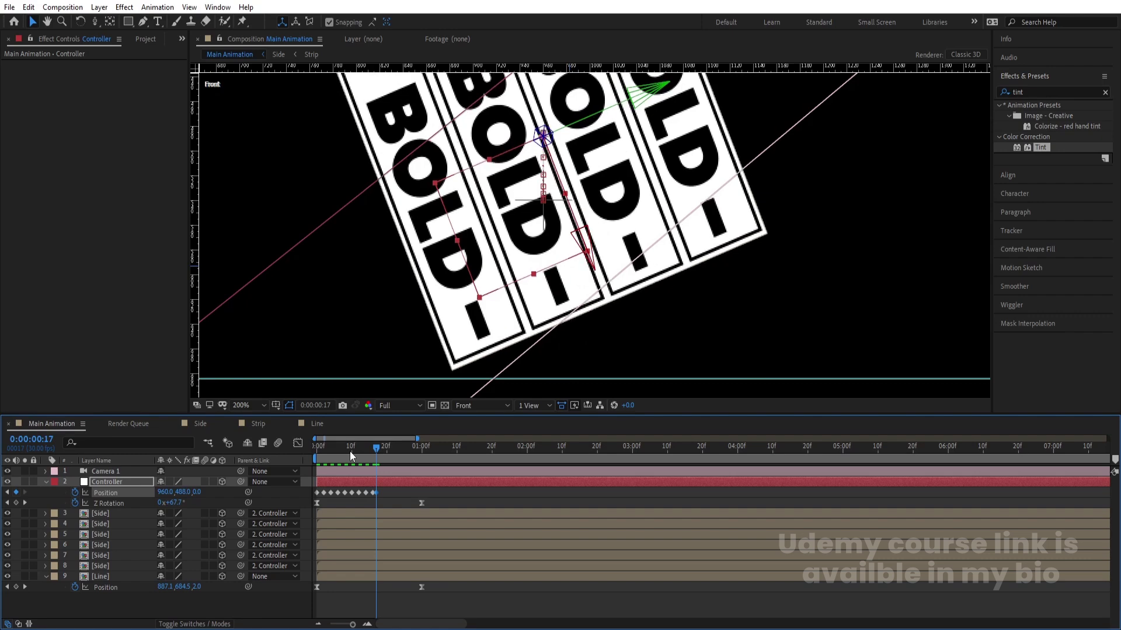
Lower the Controller to Y Position 503.5 at frame 18, placing the cube's corner on the floor line
{"action": "key", "text": "Page_Down"}
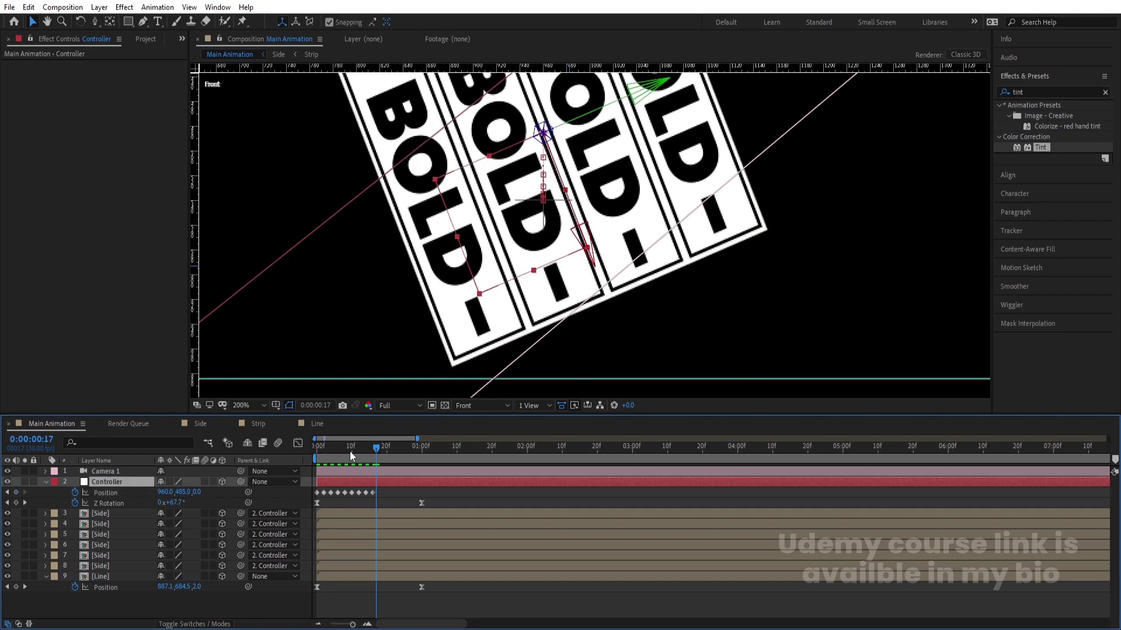
{"action": "key", "text": "Up"}
{"action": "key", "text": "Up"}
{"action": "key", "text": "Up"}
{"action": "key", "text": "Up"}
{"action": "key", "text": "Up"}
{"action": "key", "text": "Down"}
{"action": "key", "text": "Down"}
{"action": "key", "text": "Down"}
{"action": "key", "text": "Down"}
{"action": "key", "text": "Down"}
{"action": "key", "text": "Down"}
{"action": "key", "text": "Down"}
{"action": "key", "text": "Down"}
{"action": "key", "text": "Down"}
{"action": "key", "text": "Down"}
{"action": "key", "text": "Down"}
{"action": "key", "text": "Down"}
{"action": "key", "text": "Down"}
{"action": "key", "text": "Down"}
{"action": "key", "text": "Down"}
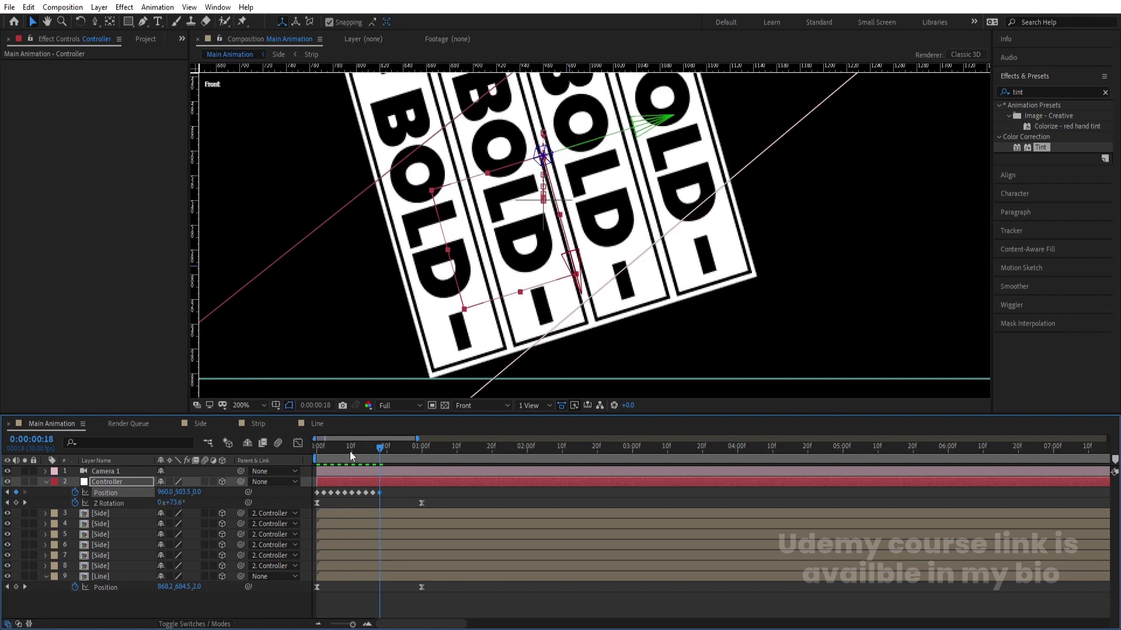
Lower the Controller to Y Position 516 at frame 20 so the cube's corner meets the floor
{"action": "key", "text": "Page_Down"}
{"action": "key", "text": "Page_Down"}
{"action": "key", "text": "Down"}
{"action": "key", "text": "Down"}
{"action": "key", "text": "Down"}
{"action": "key", "text": "Down"}
{"action": "key", "text": "Down"}
{"action": "key", "text": "Down"}
{"action": "key", "text": "Down"}
{"action": "key", "text": "Down"}
{"action": "key", "text": "Down"}
{"action": "key", "text": "Down"}
{"action": "key", "text": "Down"}
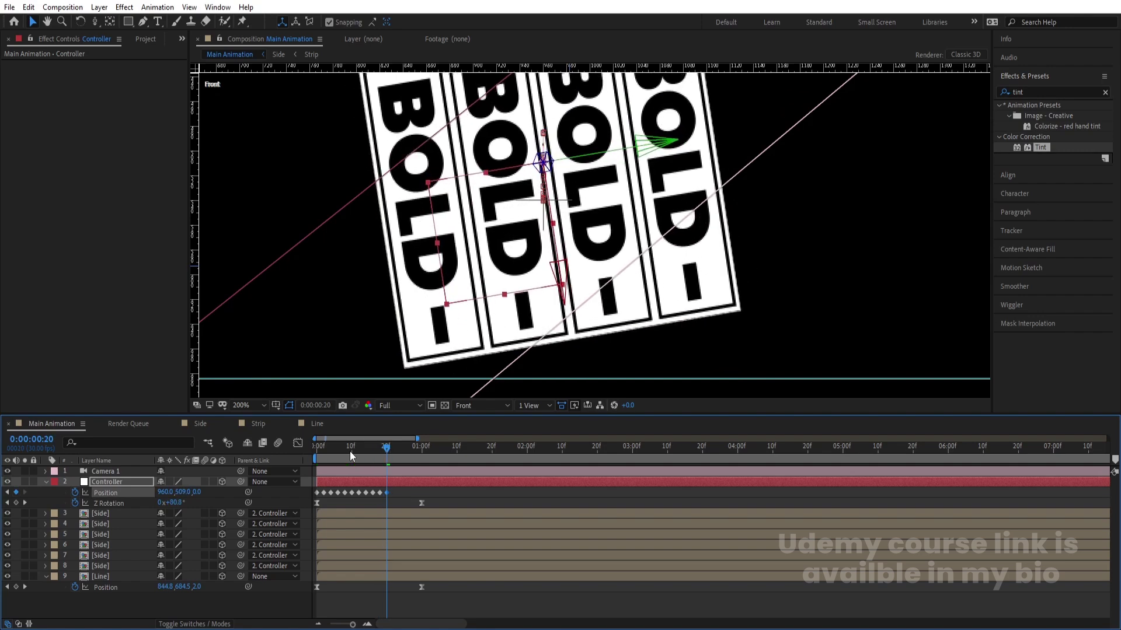
{"action": "key", "text": "Down"}
{"action": "key", "text": "Down"}
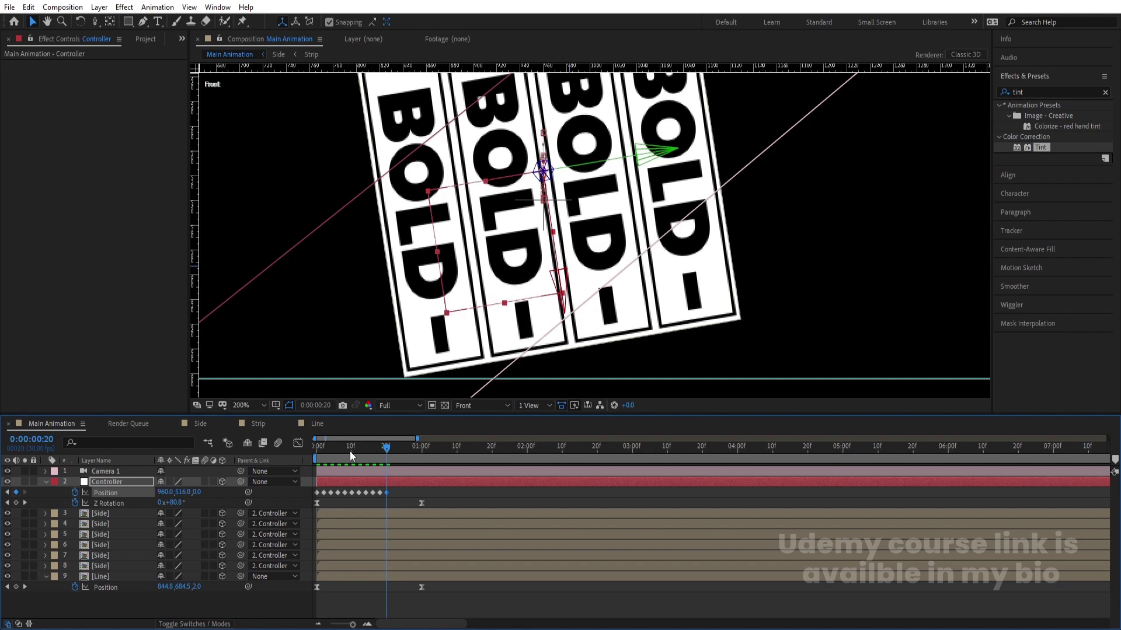
Keyframe the Controller's Y Position at 526 on frame 22, bringing the cube's corner down to the floor
{"action": "key", "text": "Page_Down"}
{"action": "key", "text": "Page_Down"}
{"action": "key", "text": "Down"}
{"action": "key", "text": "Down"}
{"action": "key", "text": "Down"}
{"action": "key", "text": "Down"}
{"action": "key", "text": "Down"}
{"action": "key", "text": "Down"}
{"action": "key", "text": "Down"}
{"action": "key", "text": "Down"}
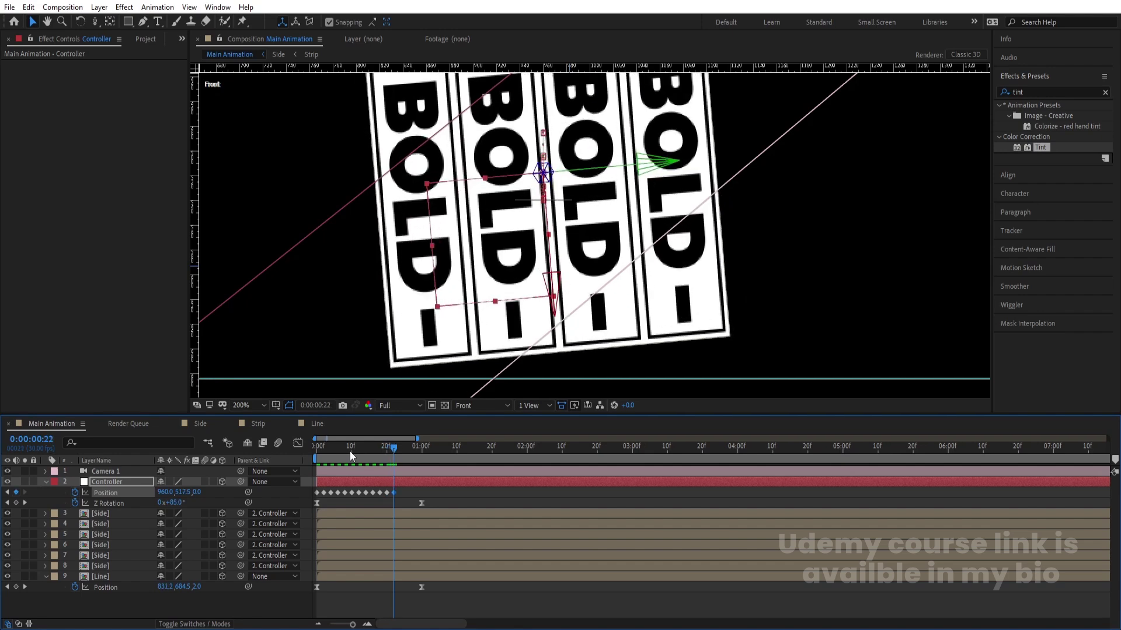
Lower the Controller to a Y Position of about 530 at frame 24 to keep the cube on the floor
{"action": "key", "text": "Page_Down"}
{"action": "key", "text": "Page_Down"}
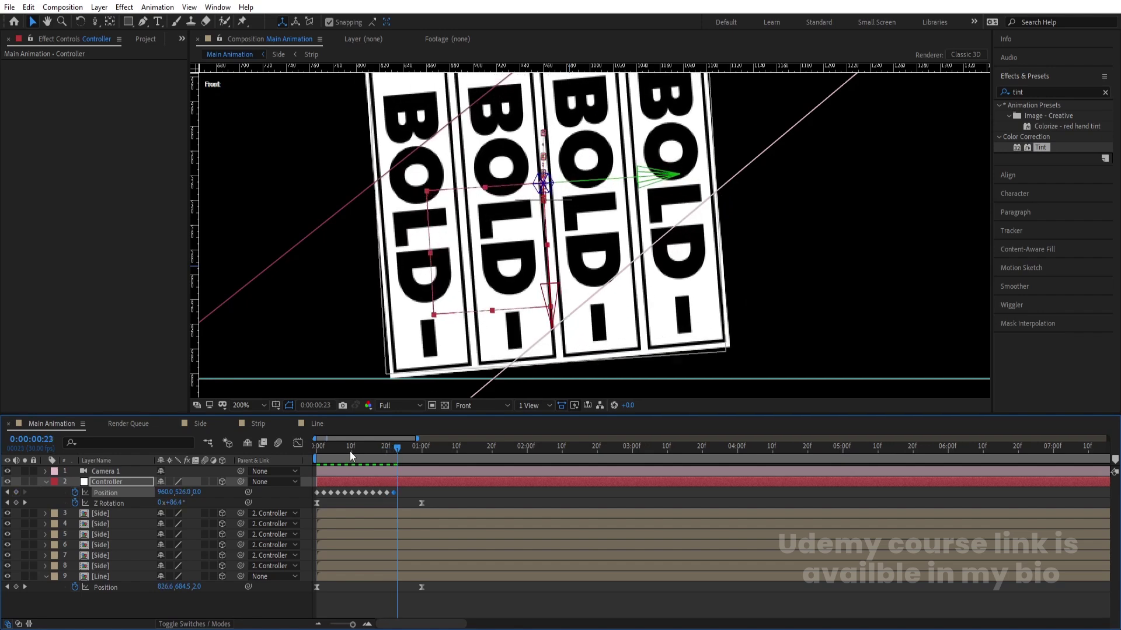
{"action": "key", "text": "Down"}
{"action": "key", "text": "Down"}
{"action": "key", "text": "Down"}
{"action": "key", "text": "Down"}
{"action": "key", "text": "Down"}
{"action": "key", "text": "Down"}
{"action": "key", "text": "Down"}
{"action": "key", "text": "Down"}
{"action": "key", "text": "Down"}
{"action": "key", "text": "Down"}
{"action": "key", "text": "Down"}
{"action": "key", "text": "Down"}
{"action": "key", "text": "Down"}
{"action": "key", "text": "Down"}
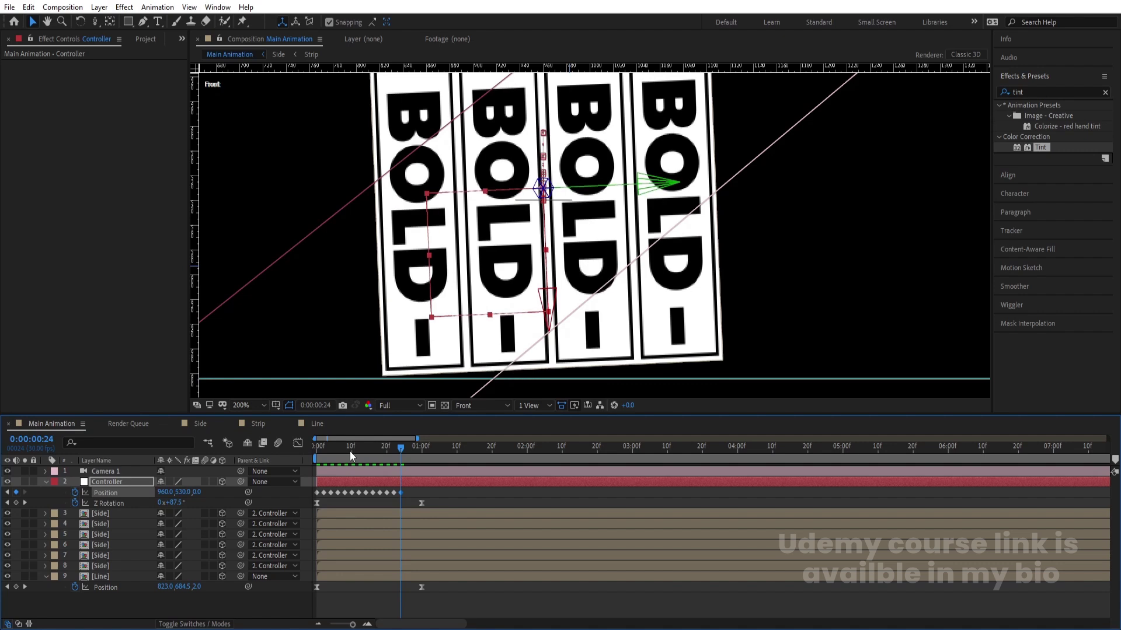
Lower the Controller at frame 26 until the cube meets the floor, and keyframe its Y Position at 537.5 on frame 28
{"action": "key", "text": "Page_Down"}
{"action": "key", "text": "Page_Down"}
{"action": "key", "text": "Down"}
{"action": "key", "text": "Down"}
{"action": "key", "text": "Down"}
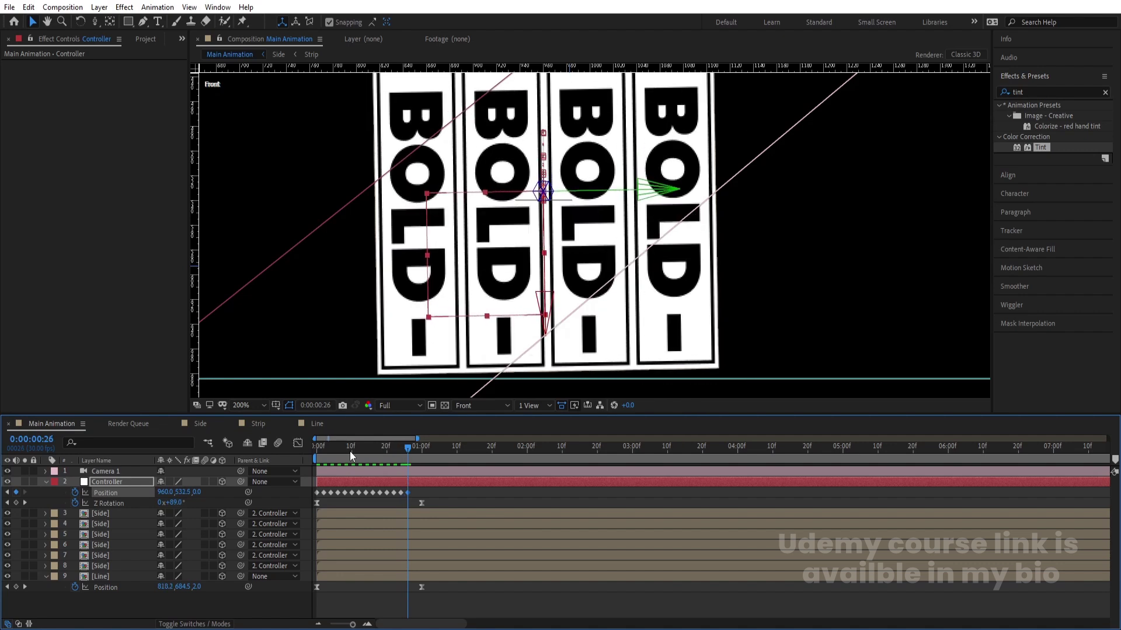
{"action": "key", "text": "Page_Down"}
{"action": "key", "text": "Page_Down"}
{"action": "key", "text": "Down"}
{"action": "key", "text": "Down"}
{"action": "key", "text": "Down"}
{"action": "key", "text": "Down"}
{"action": "key", "text": "Down"}
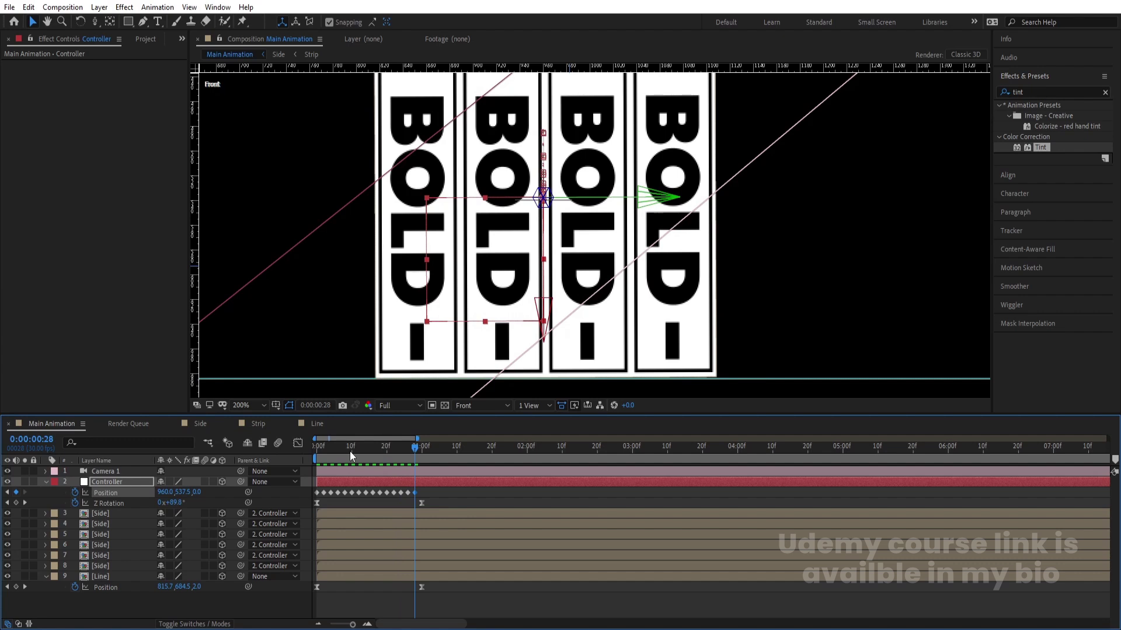
Keyframe the Controller's Y Position back at 540 at 1 second, ending the roll flat on the floor
{"action": "key", "text": "Page_Down"}
{"action": "key", "text": "Page_Down"}
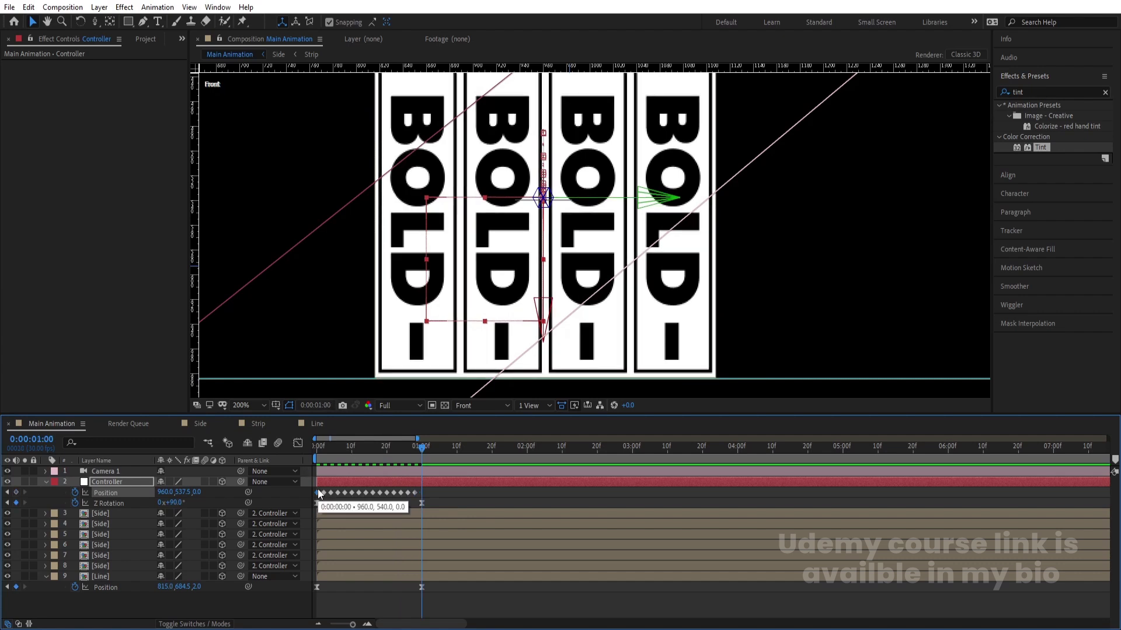
{"action": "key", "text": "Down"}
{"action": "key", "text": "Down"}
{"action": "key", "text": "Down"}
{"action": "key", "text": "Down"}
{"action": "key", "text": "Down"}
Fit the whole composition in the viewer and preview the cube's roll from the first frame
{"action": "key", "text": "Home"}
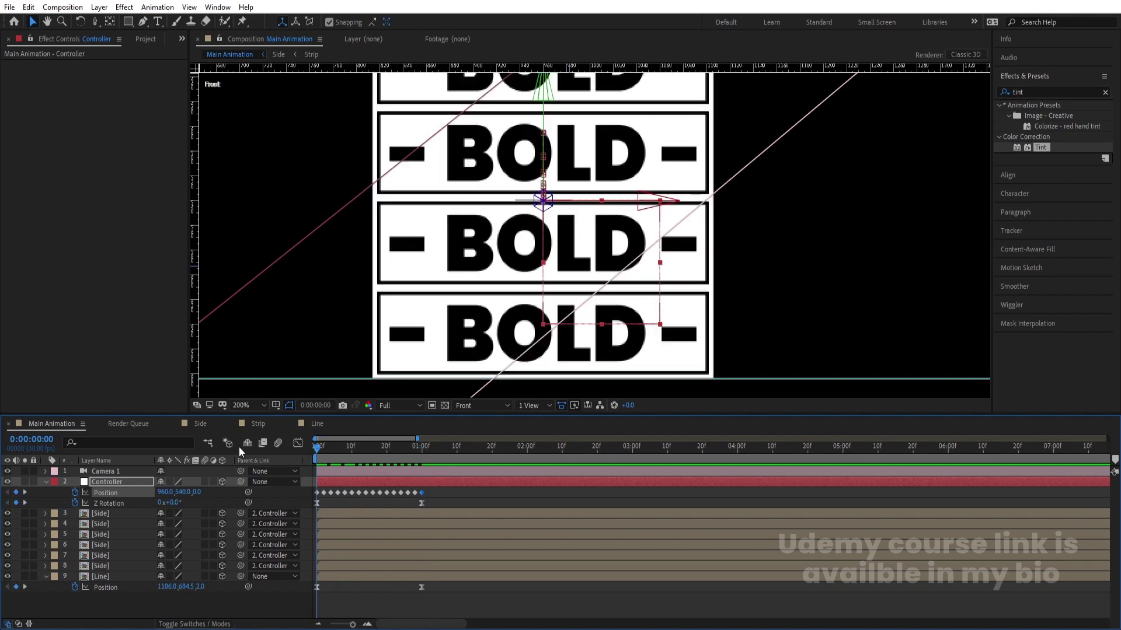
{"action": "left_click", "coordinate": [248, 405]}
{"action": "left_click", "coordinate": [252, 198]}
{"action": "key", "text": "space"}
{"action": "left_click", "coordinate": [261, 442]}
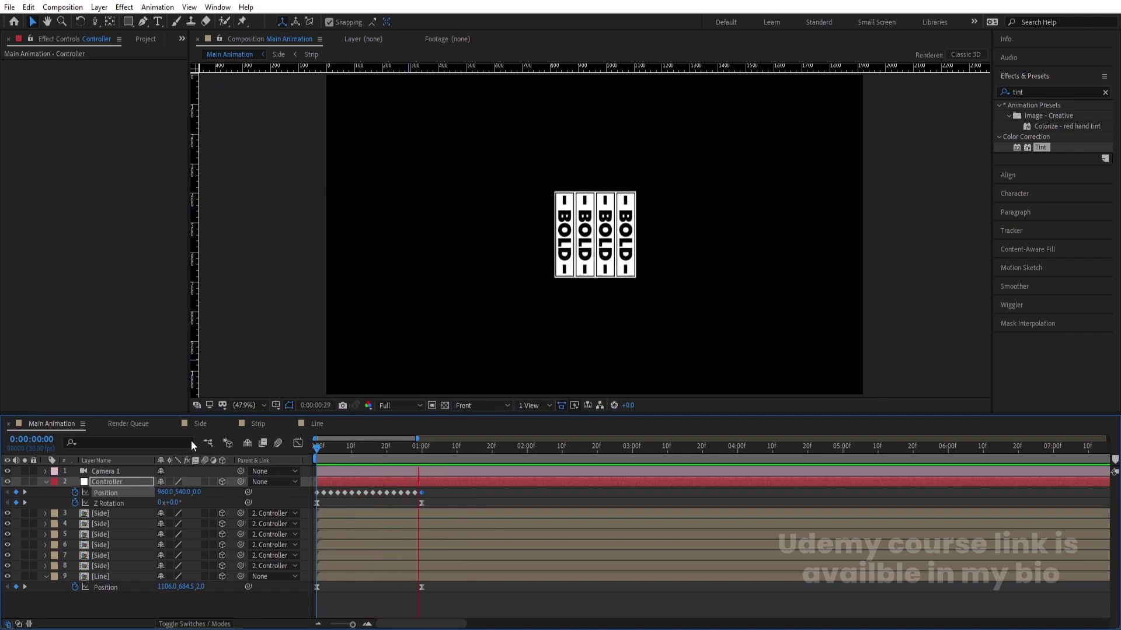
{"action": "key", "text": "space"}
{"action": "left_click", "coordinate": [429, 504]}
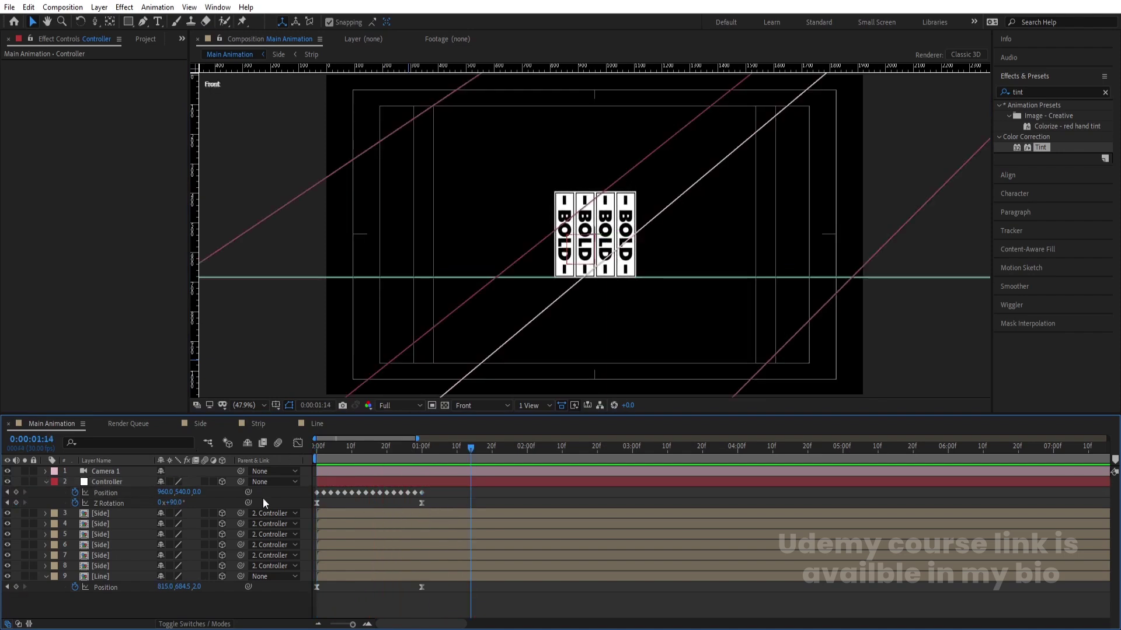
Add the expression loopOut() to the Line layer's Position so the floor's slide repeats
{"action": "left_click", "coordinate": [96, 577]}
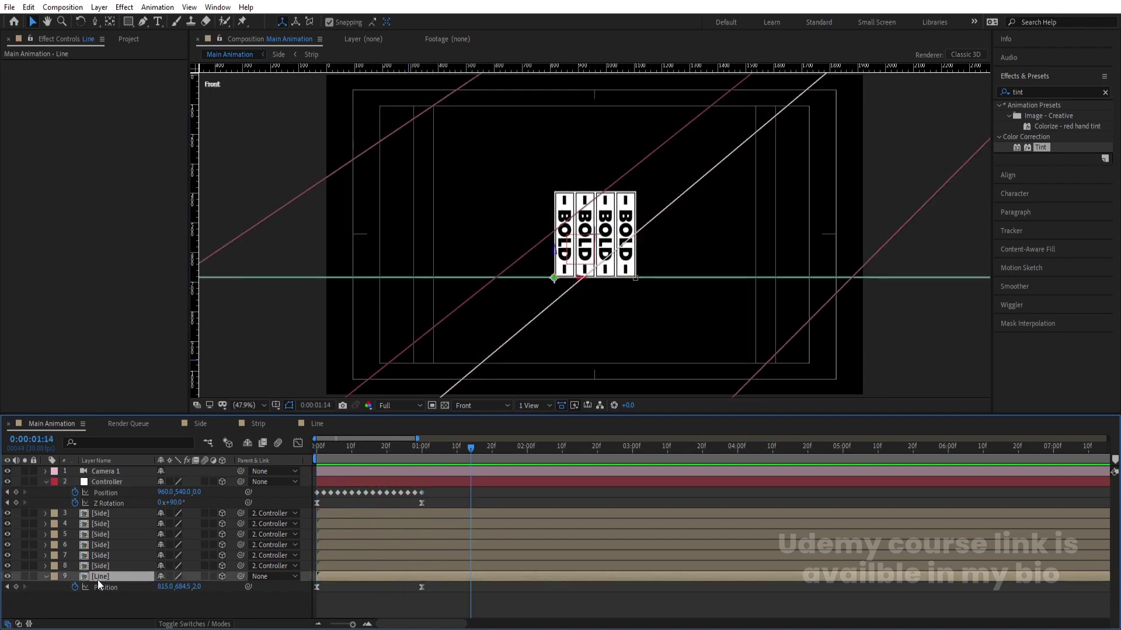
{"action": "left_click", "coordinate": [76, 586], "text": "alt"}
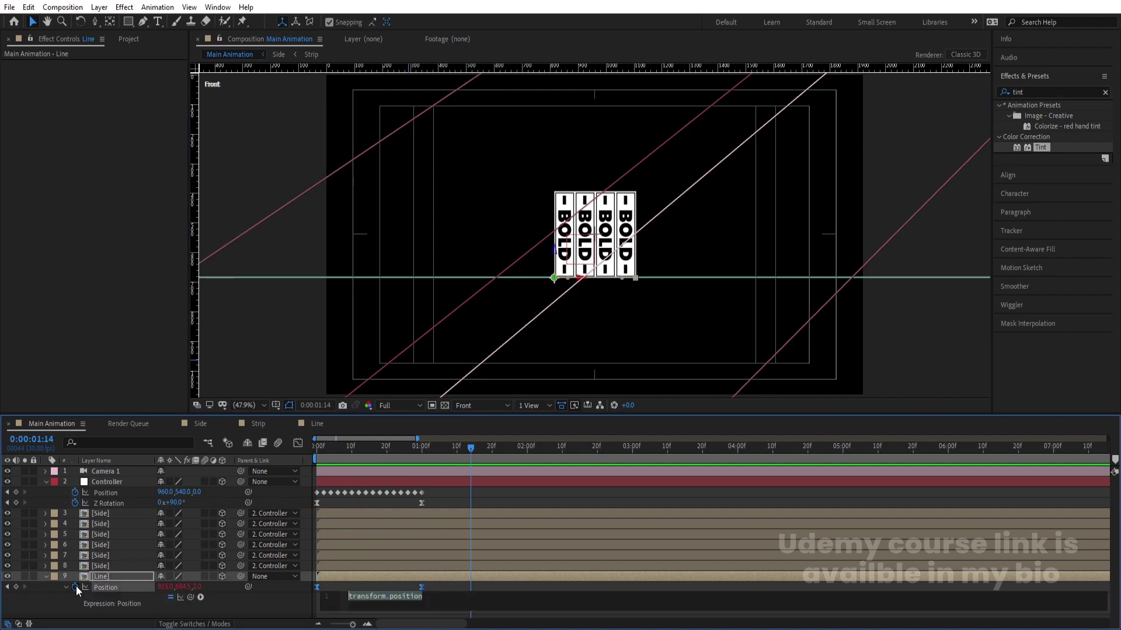
{"action": "type", "text": "loop"}
{"action": "key", "text": "Down"}
{"action": "key", "text": "Down"}
{"action": "key", "text": "Return"}
{"action": "left_click", "coordinate": [332, 588]}
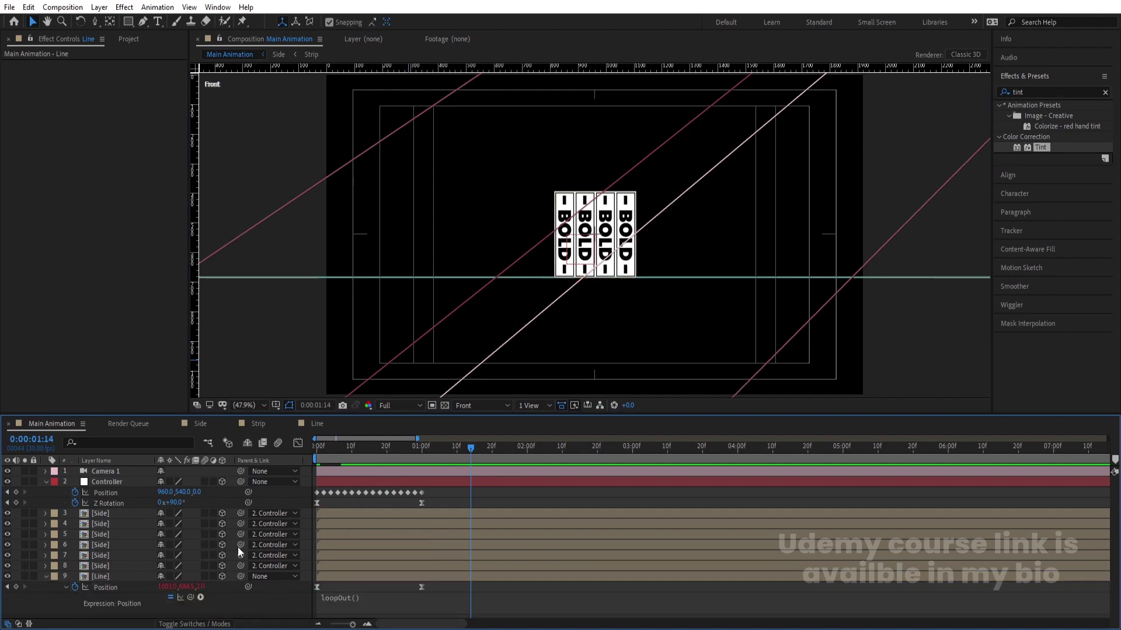
Add the expression loopOut('offset') to the Controller's Z Rotation so each roll continues from the previous one
{"action": "left_click", "coordinate": [117, 503]}
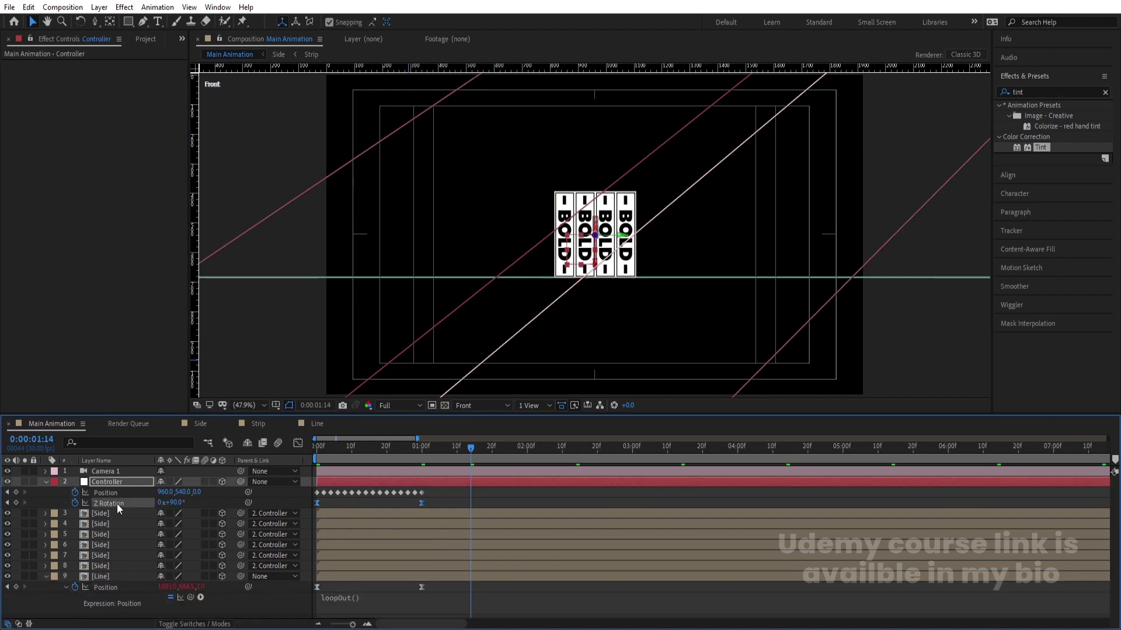
{"action": "left_click", "coordinate": [73, 505], "text": "alt"}
{"action": "type", "text": "loo"}
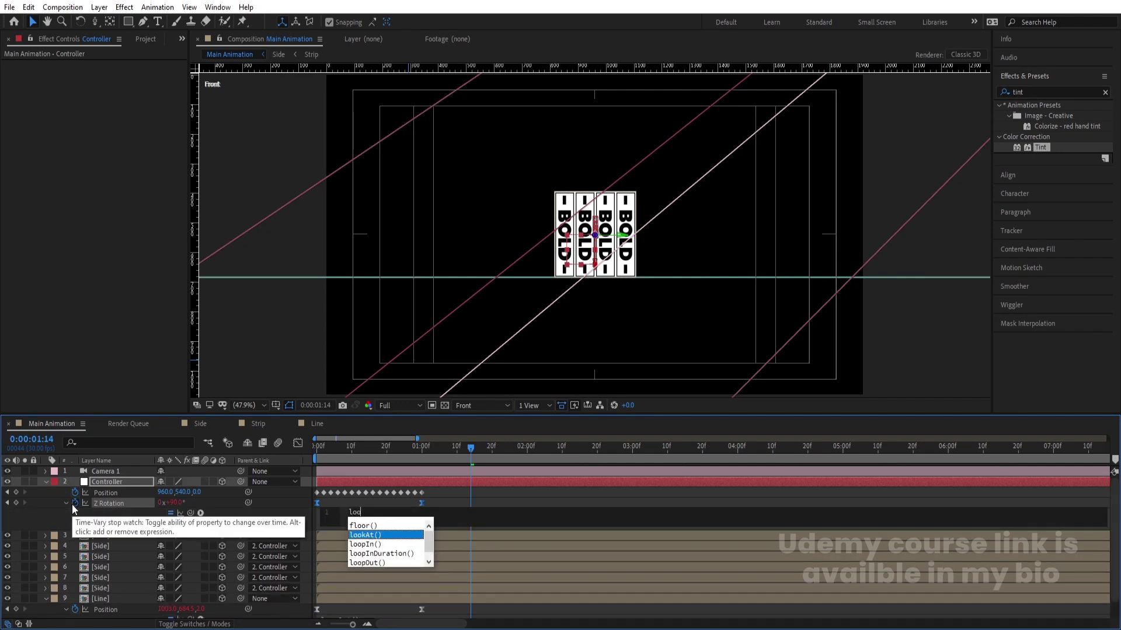
{"action": "key", "text": "Down"}
{"action": "key", "text": "Down"}
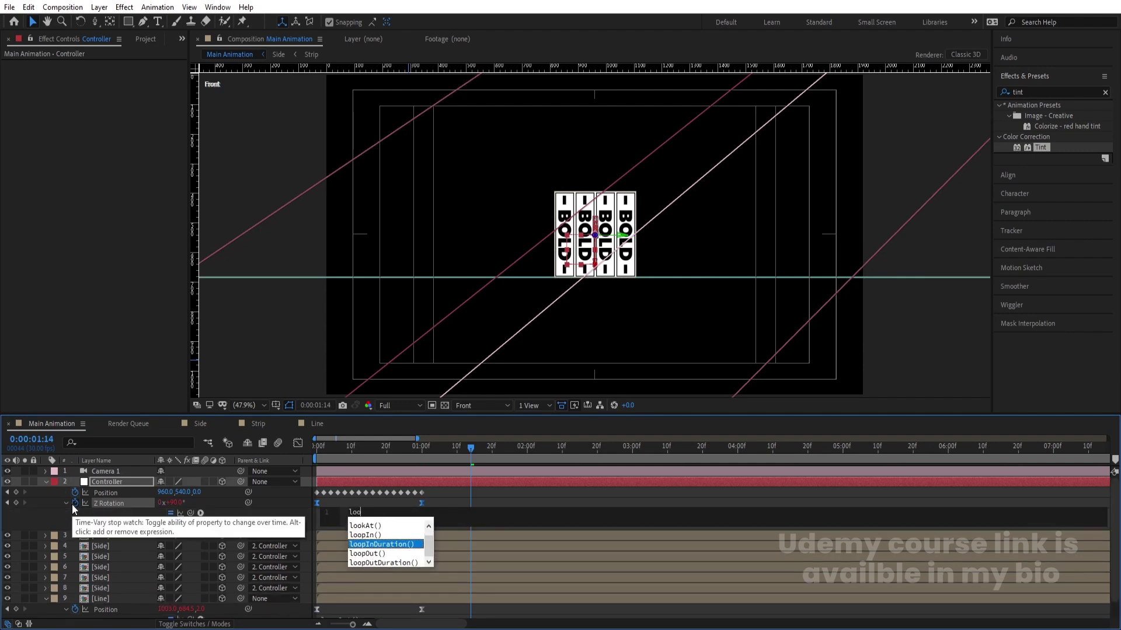
{"action": "key", "text": "Down"}
{"action": "key", "text": "Return"}
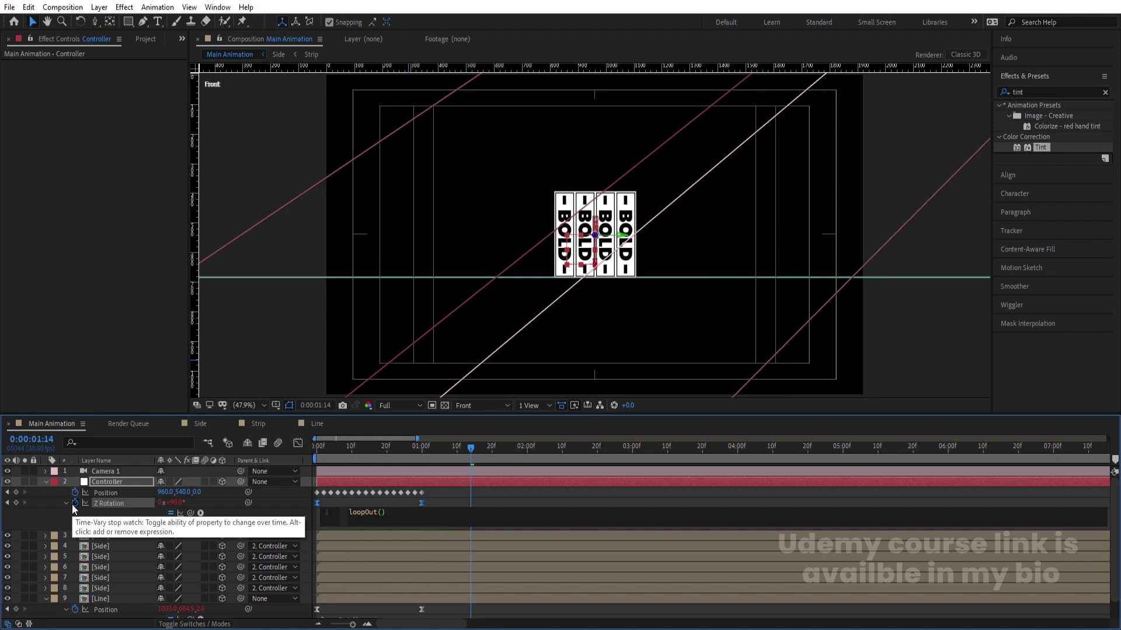
{"action": "type", "text": "'of"}
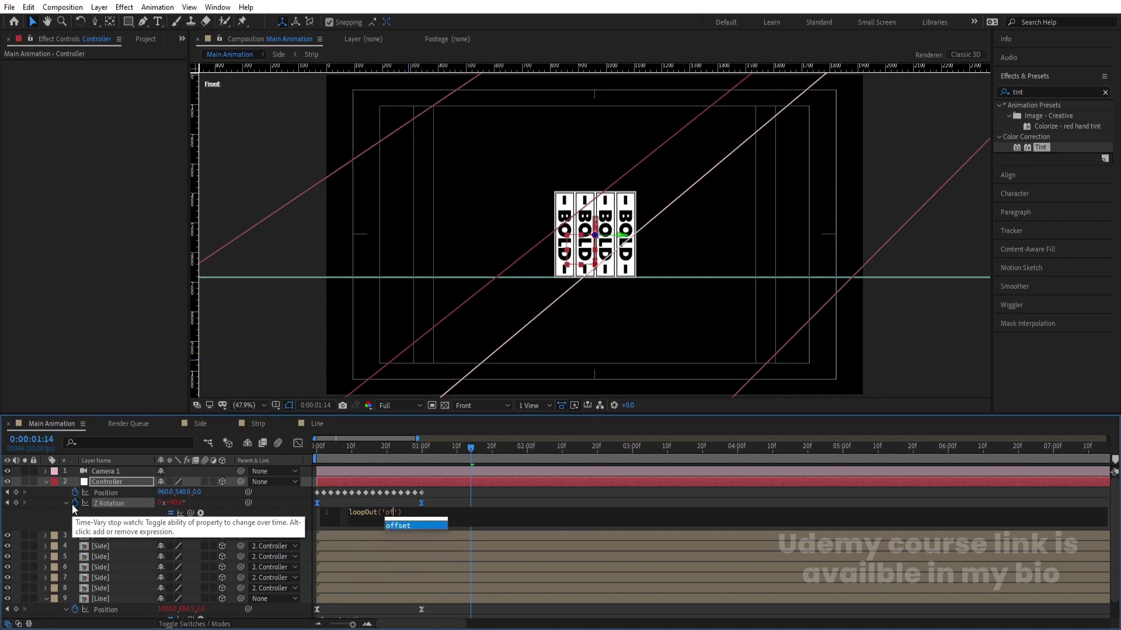
{"action": "type", "text": "f"}
{"action": "key", "text": "Return"}
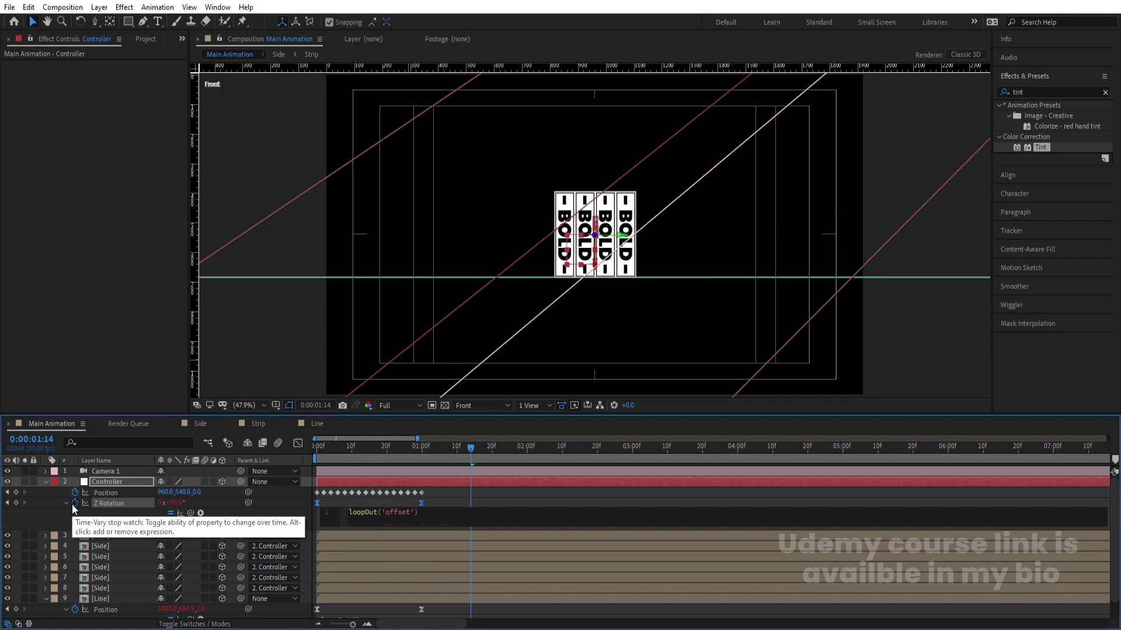
{"action": "left_click", "coordinate": [444, 500]}
Add the expression loopOut() to the Controller's Position so its up-and-down movement repeats
{"action": "left_click", "coordinate": [121, 483]}
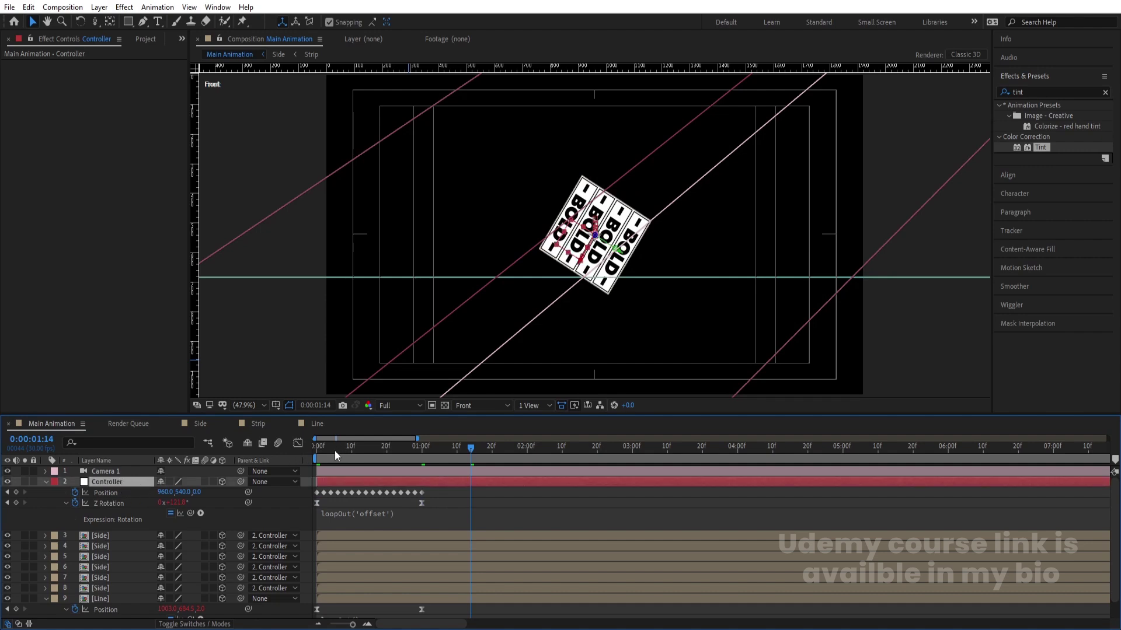
{"action": "key", "text": "Home"}
{"action": "left_click", "coordinate": [75, 493], "text": "alt"}
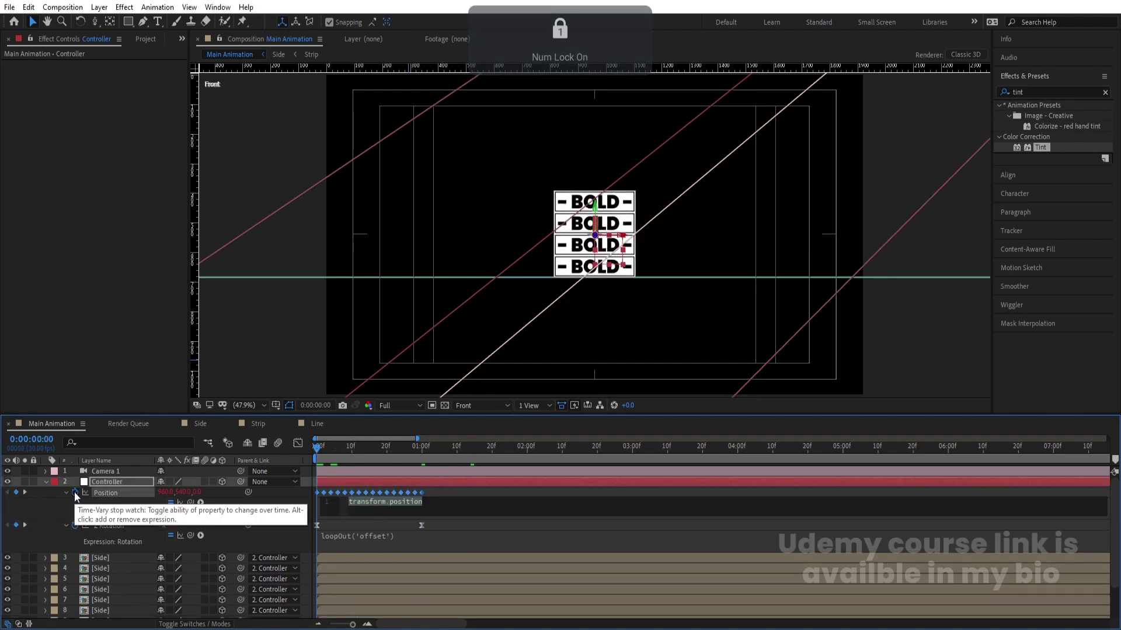
{"action": "type", "text": "loop"}
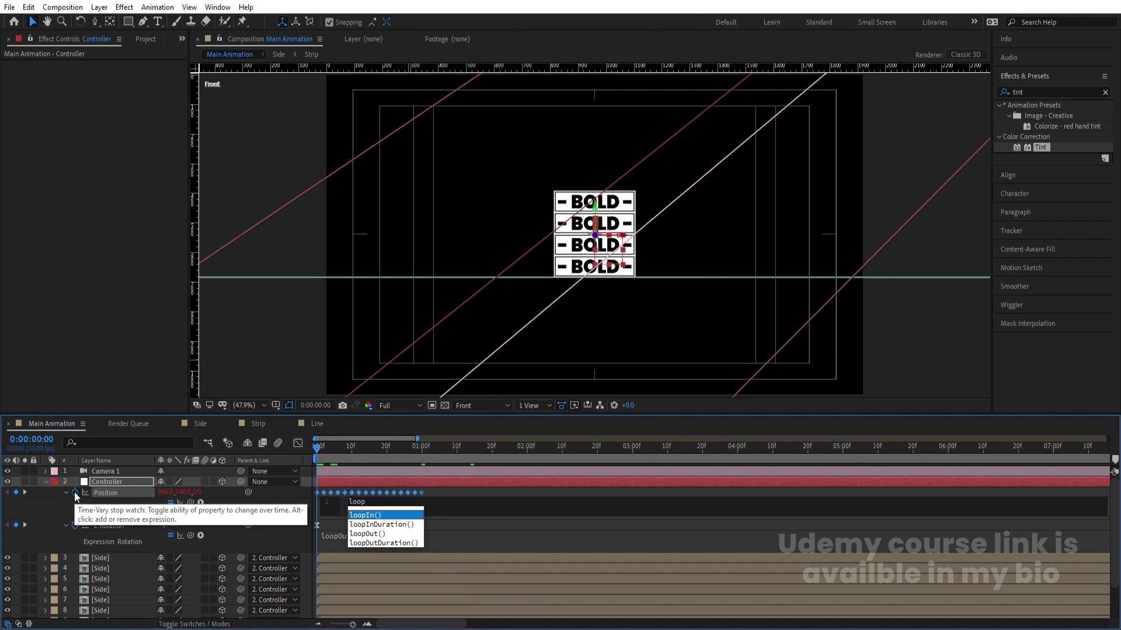
{"action": "left_click", "coordinate": [379, 533]}
{"action": "left_click", "coordinate": [369, 471]}
{"action": "left_click", "coordinate": [448, 488]}
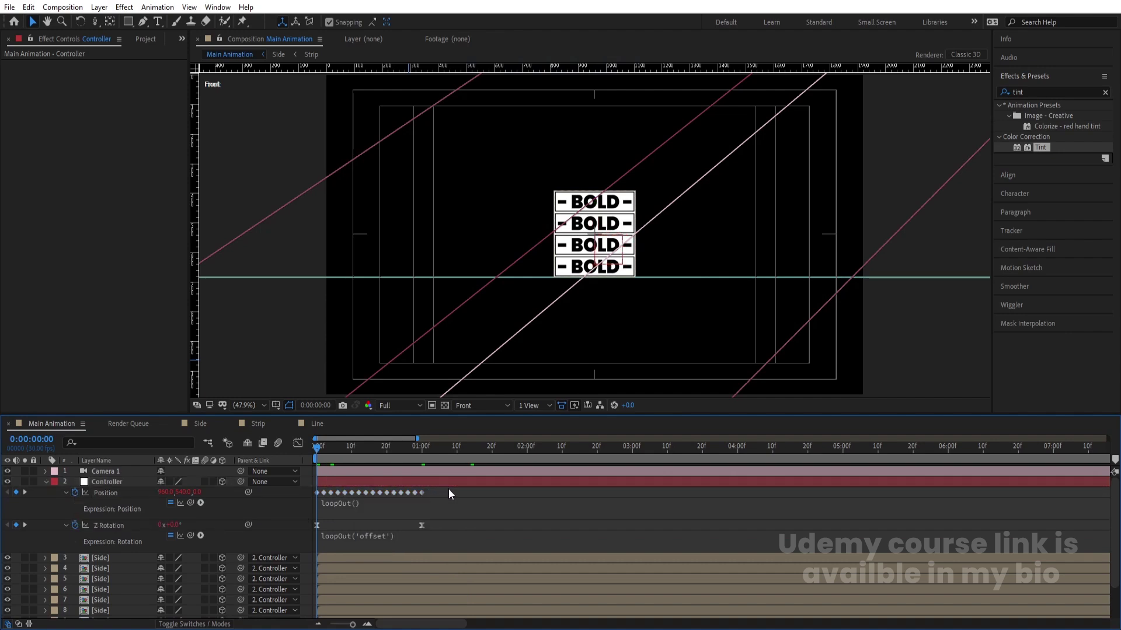
Fit the composition in the Active Camera view, preview the looping roll, and collapse the Controller's properties at the first frame
{"action": "left_click", "coordinate": [253, 405]}
{"action": "left_click", "coordinate": [267, 186]}
{"action": "left_click", "coordinate": [472, 405]}
{"action": "left_click", "coordinate": [478, 418]}
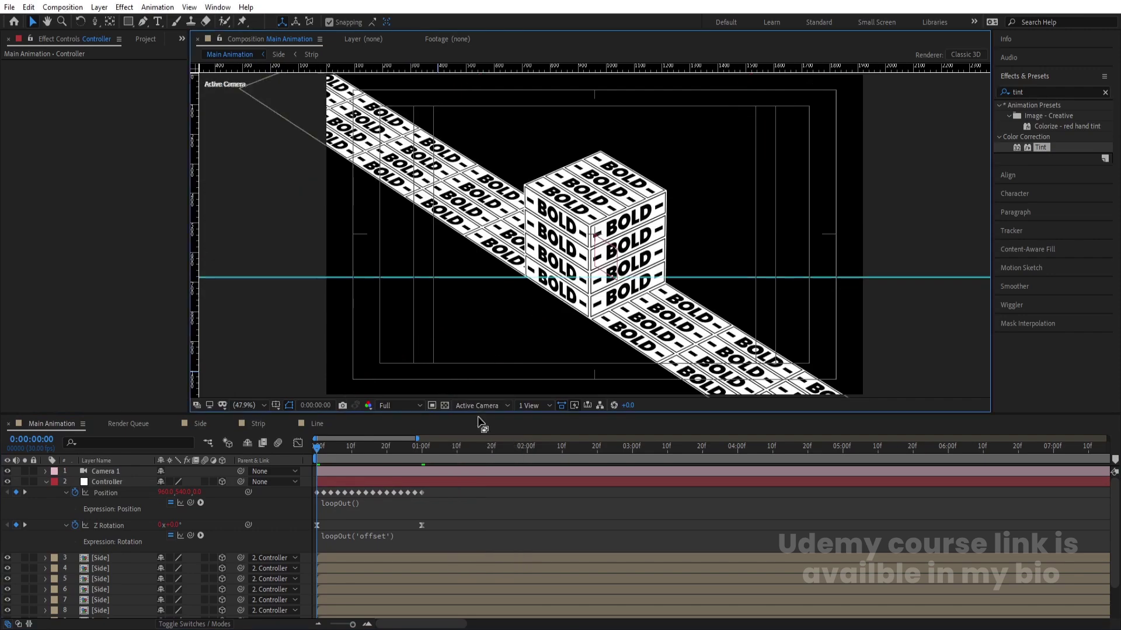
{"action": "key", "text": "space"}
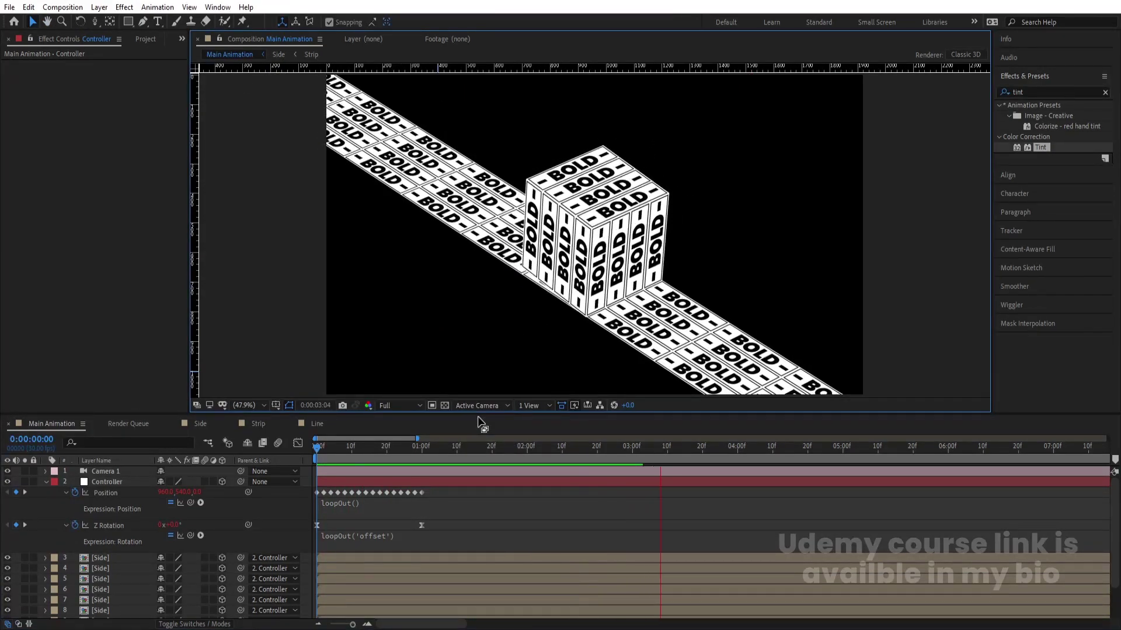
{"action": "key", "text": "space"}
{"action": "left_click_drag", "start_coordinate": [387, 464], "coordinate": [230, 474]}
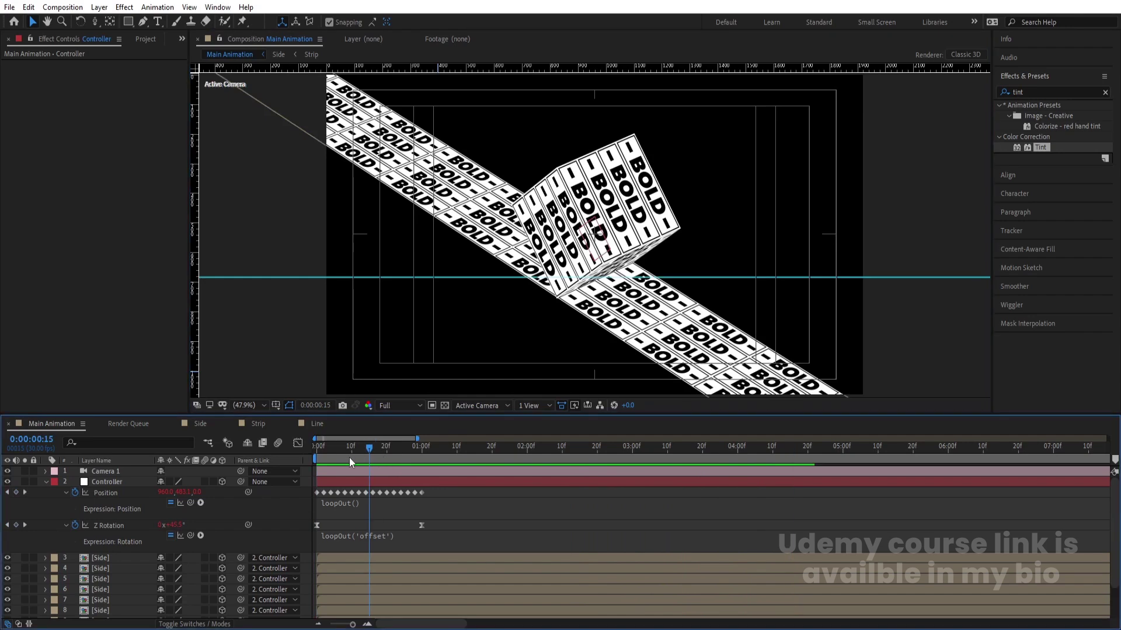
{"action": "key", "text": "u"}
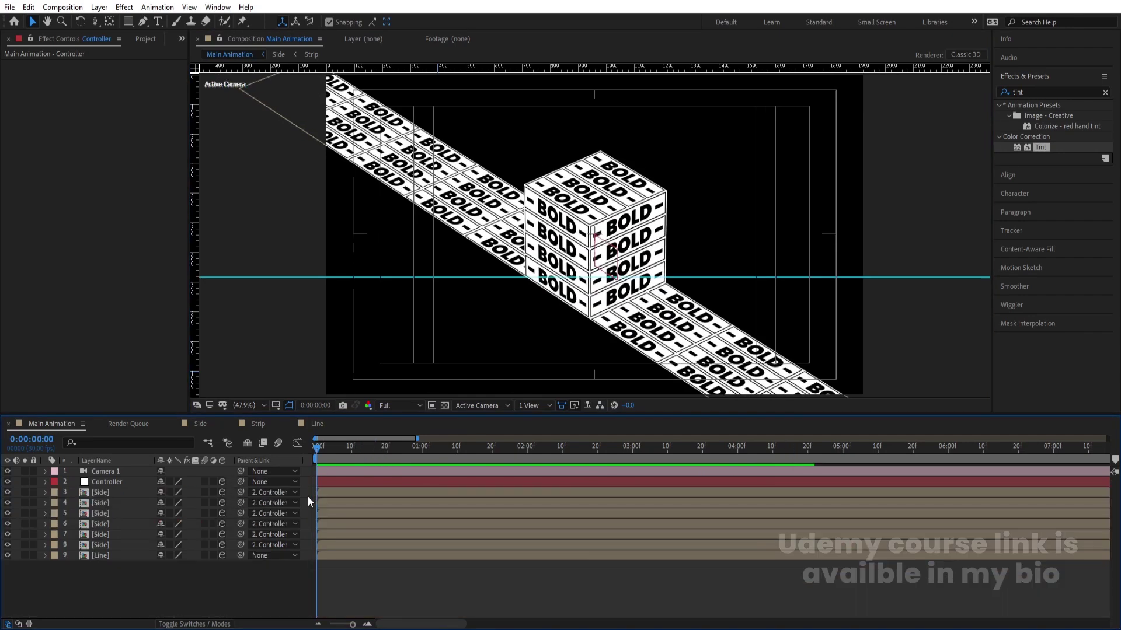
Apply the Tint effect to the first Side tile of the Line composition and swap its black and white colors
{"action": "left_click", "coordinate": [317, 425]}
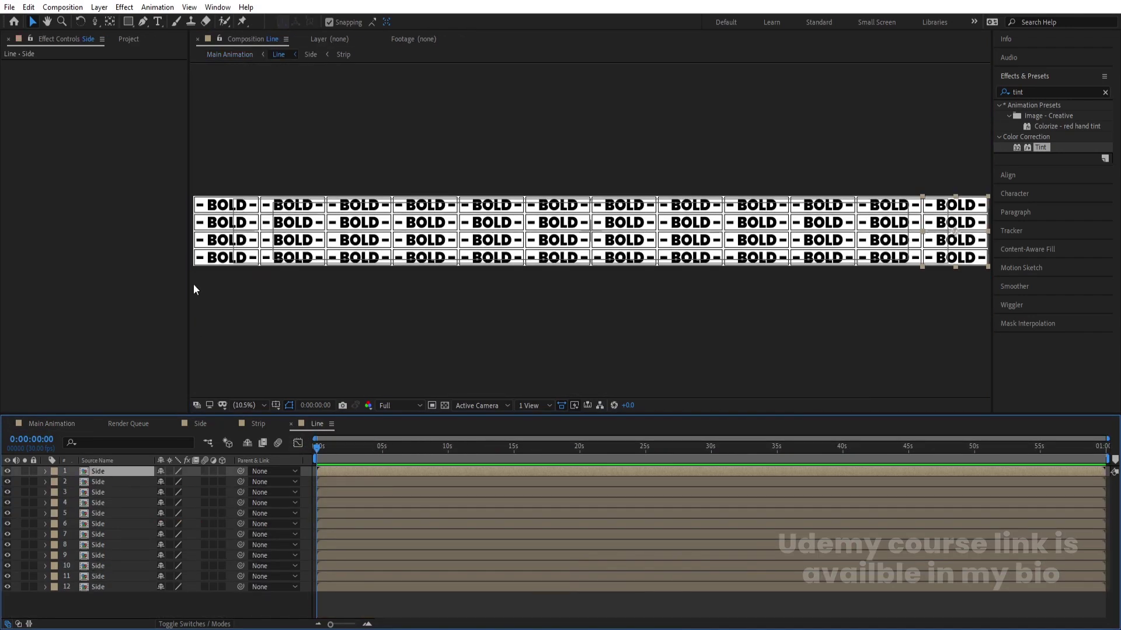
{"action": "left_click", "coordinate": [228, 239]}
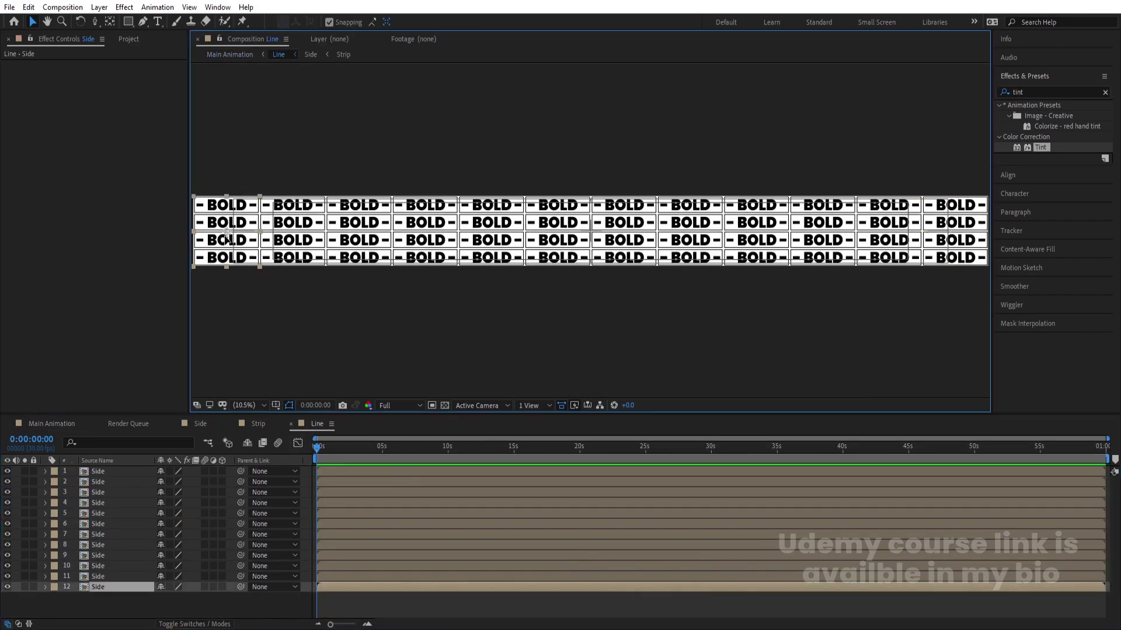
{"action": "double_click", "coordinate": [1048, 149]}
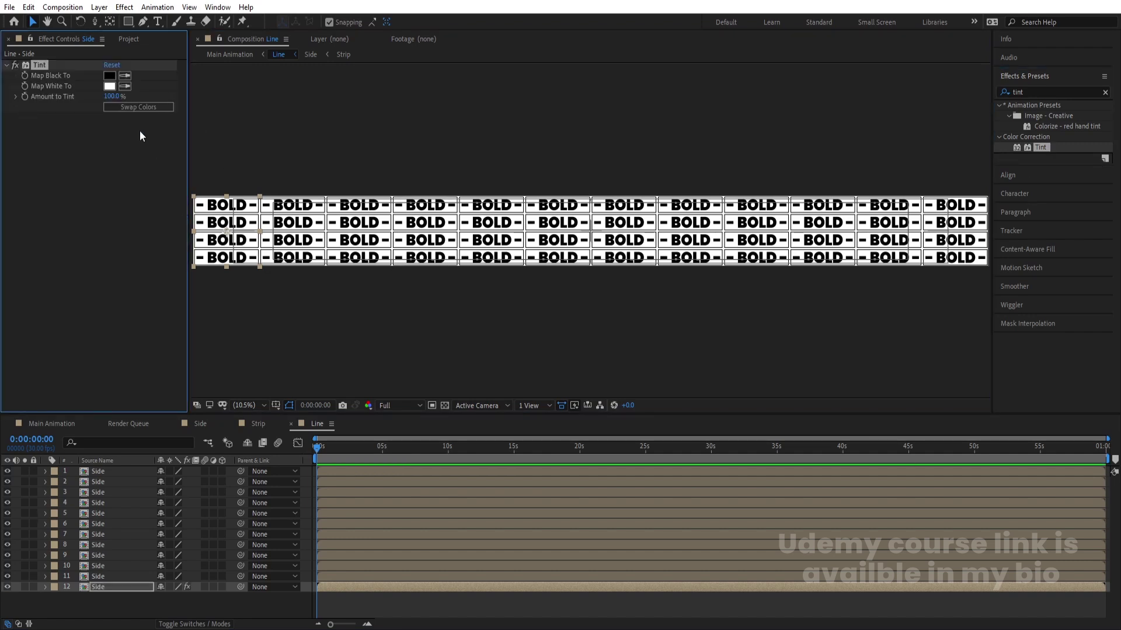
{"action": "left_click", "coordinate": [137, 108]}
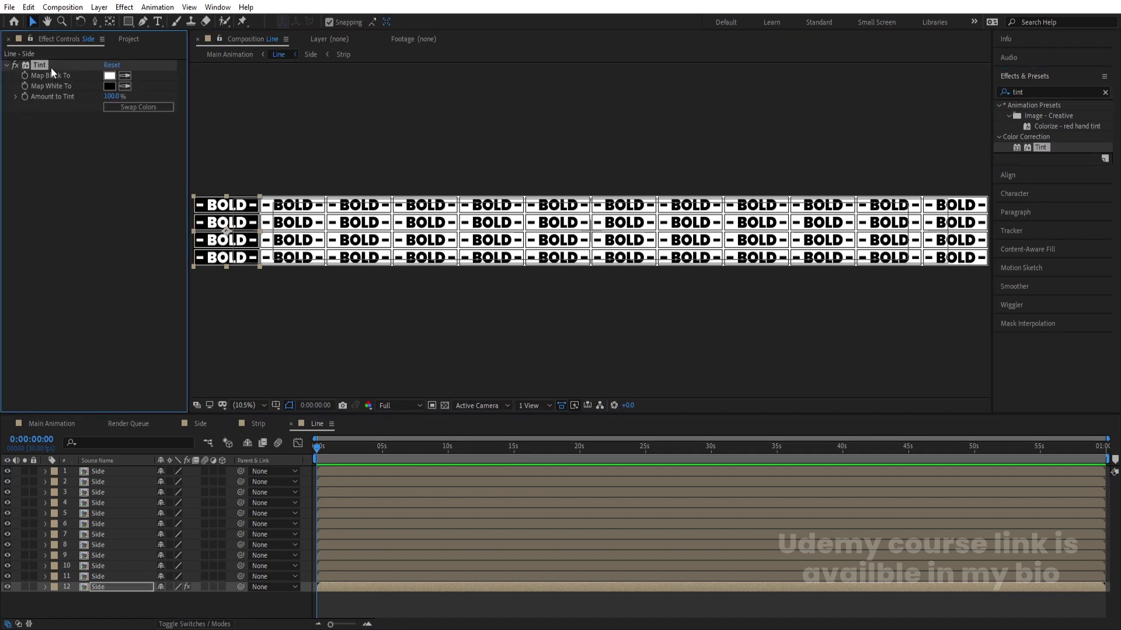
Paste the swapped Tint effect onto the second through sixth Side tiles of the Line composition
{"action": "left_click", "coordinate": [287, 217]}
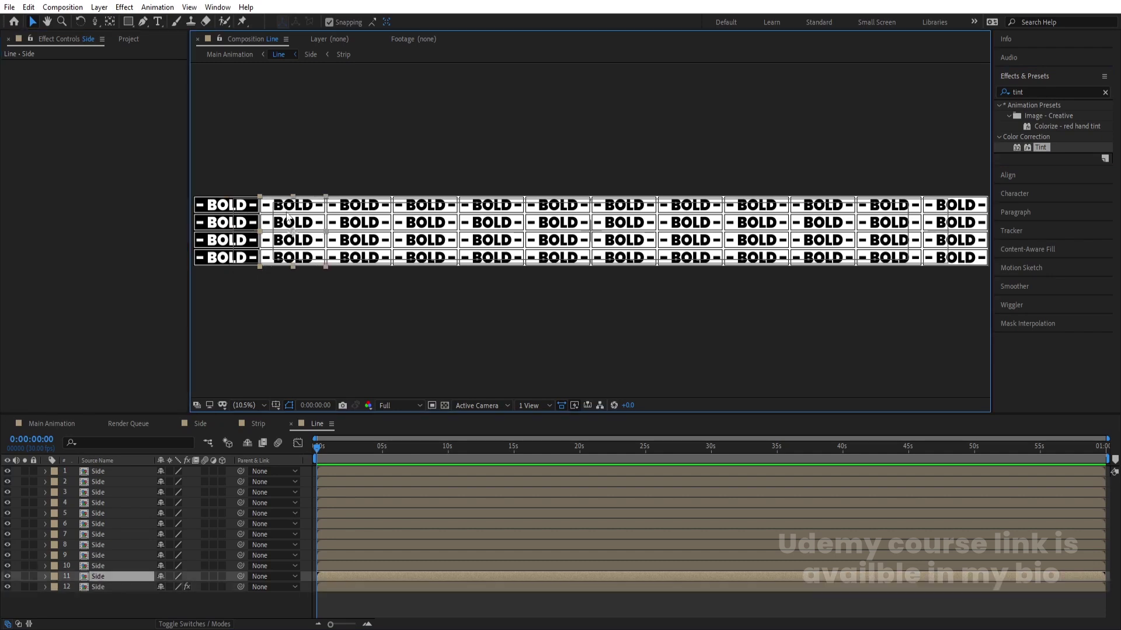
{"action": "key", "text": "ctrl+v"}
{"action": "left_click", "coordinate": [364, 229]}
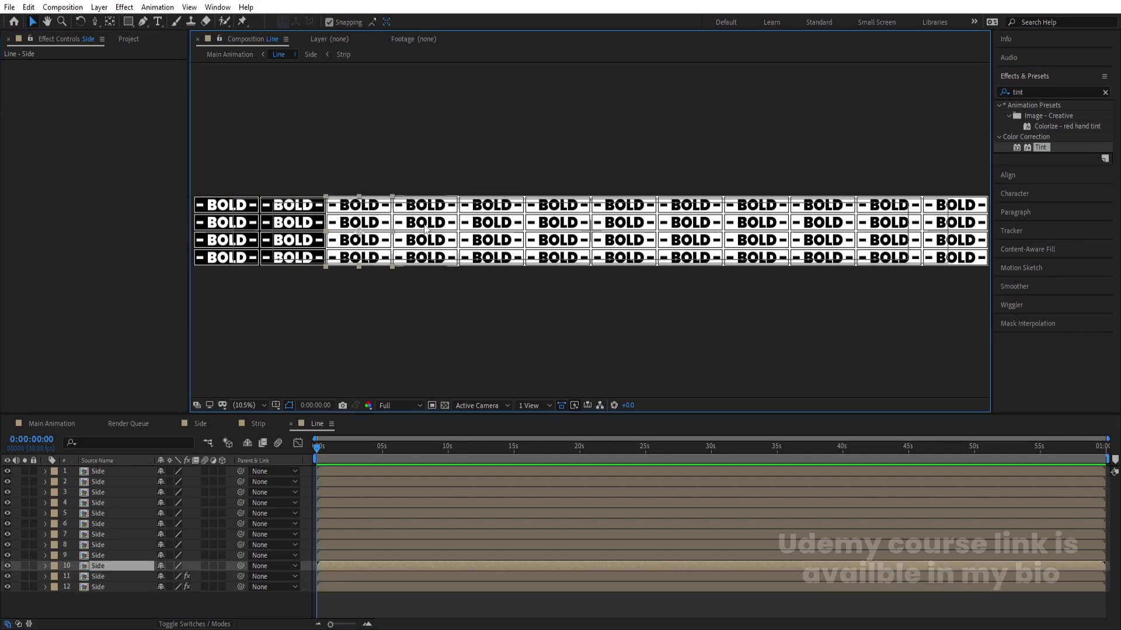
{"action": "key", "text": "ctrl+v"}
{"action": "left_click", "coordinate": [425, 229]}
{"action": "key", "text": "ctrl+v"}
{"action": "left_click", "coordinate": [493, 233]}
{"action": "key", "text": "ctrl+v"}
{"action": "left_click", "coordinate": [534, 232]}
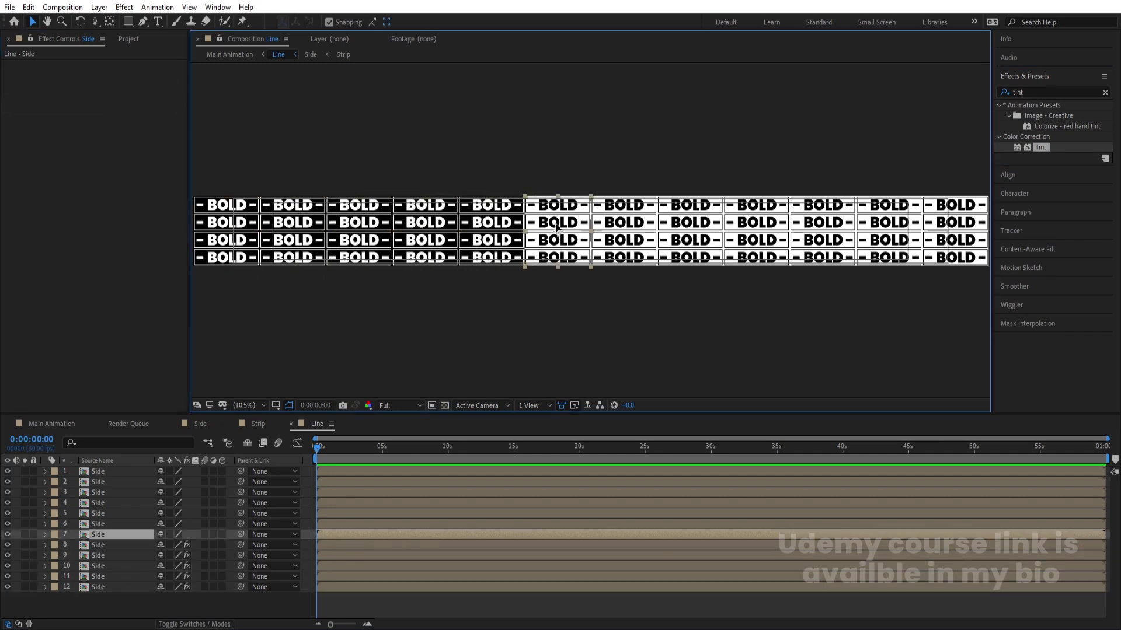
{"action": "key", "text": "ctrl+v"}
Preview the cube rolling over the two-tone floor in Main Animation and return to the first frame
{"action": "left_click", "coordinate": [68, 423]}
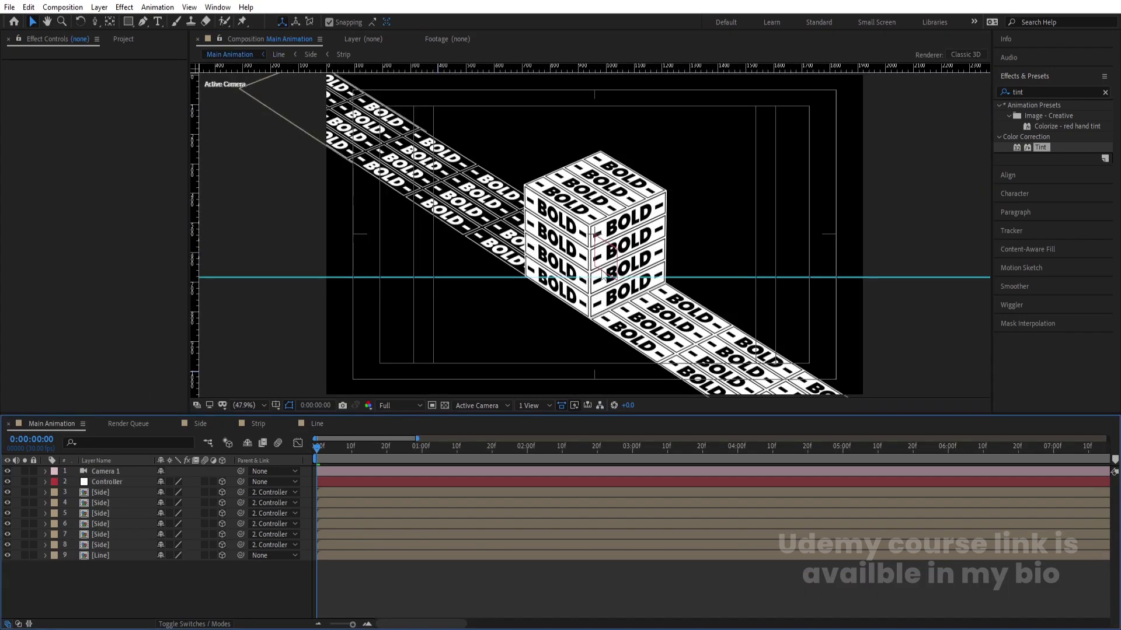
{"action": "key", "text": "space"}
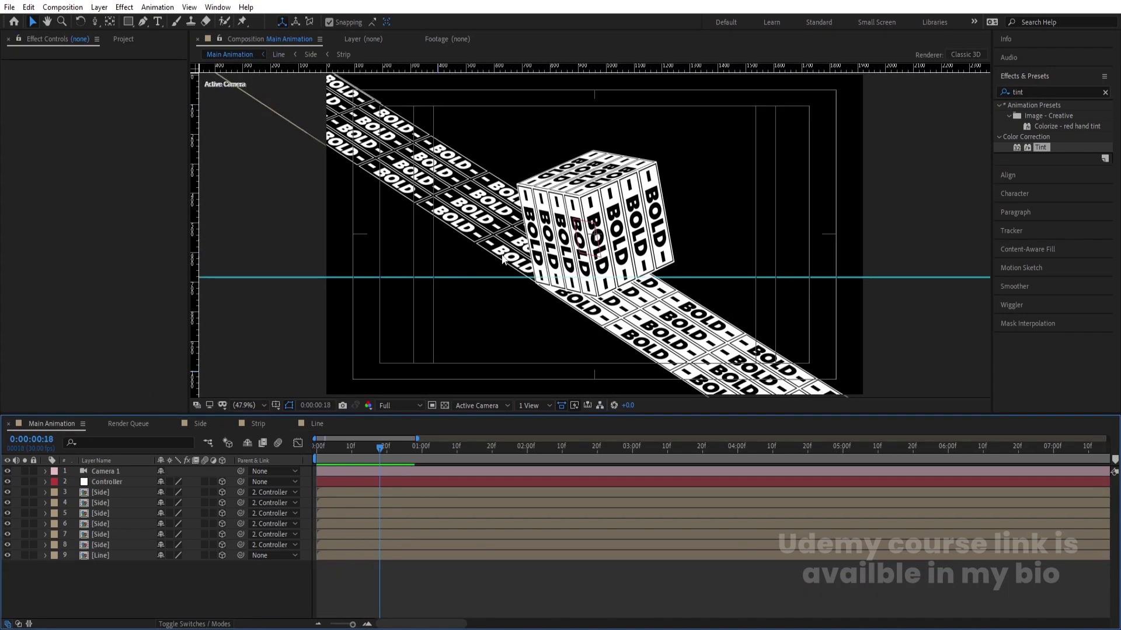
{"action": "key", "text": "space"}
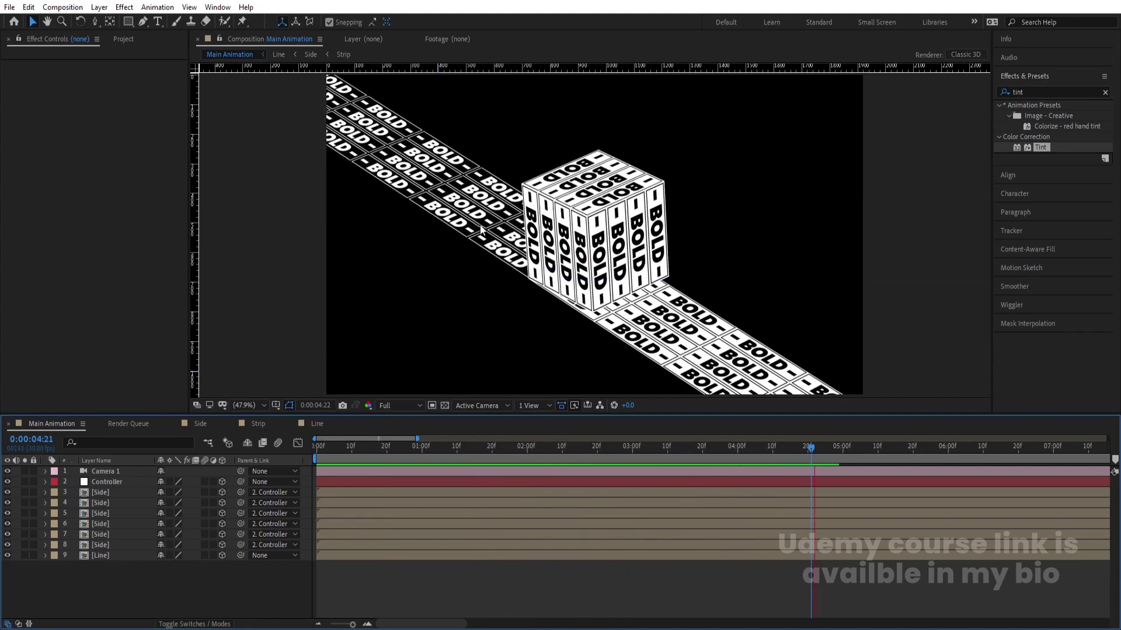
{"action": "key", "text": "space"}
{"action": "key", "text": "Home"}
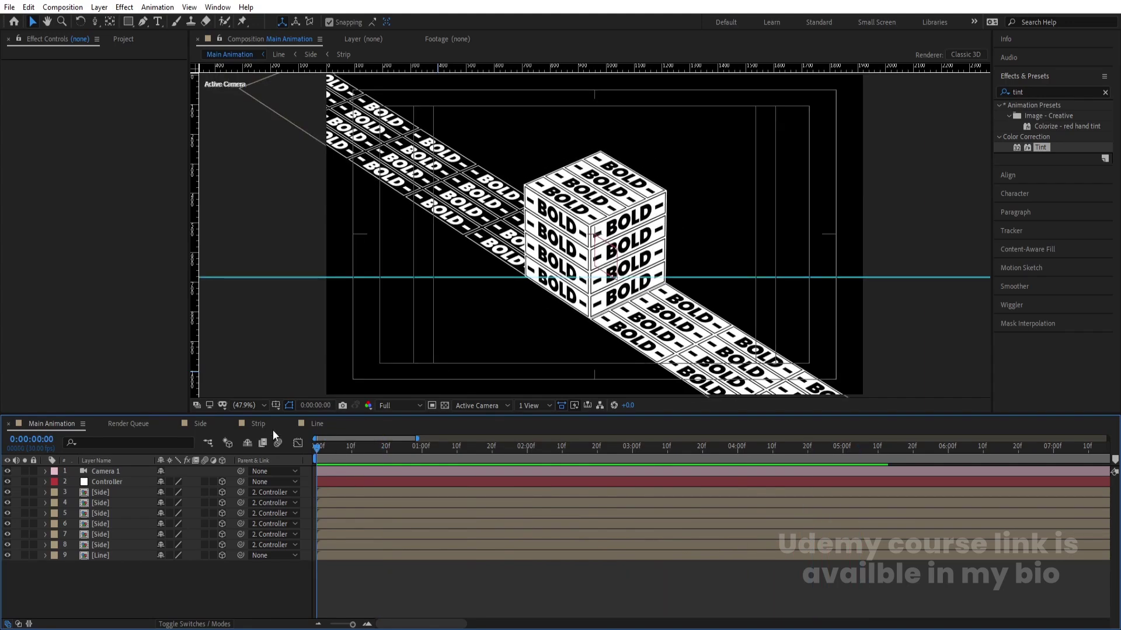
Paste the swapped Tint effect onto the cube's front right and top faces, Side layers 5 and 6, and play the roll
{"action": "left_click", "coordinate": [635, 229]}
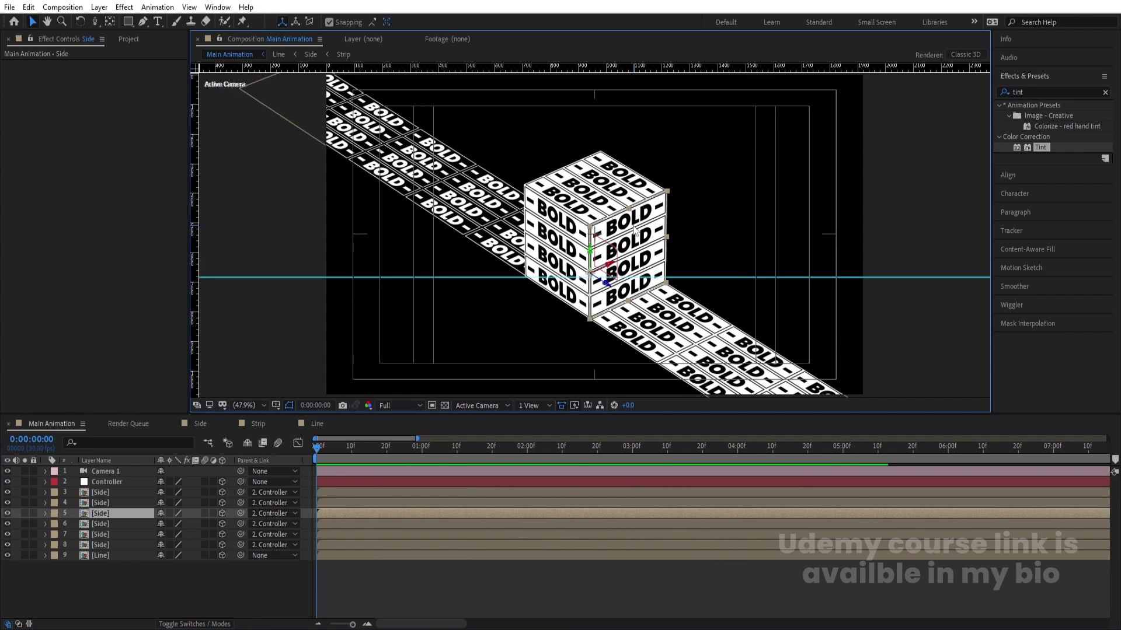
{"action": "key", "text": "ctrl+v"}
{"action": "left_click", "coordinate": [605, 178]}
{"action": "key", "text": "ctrl+v"}
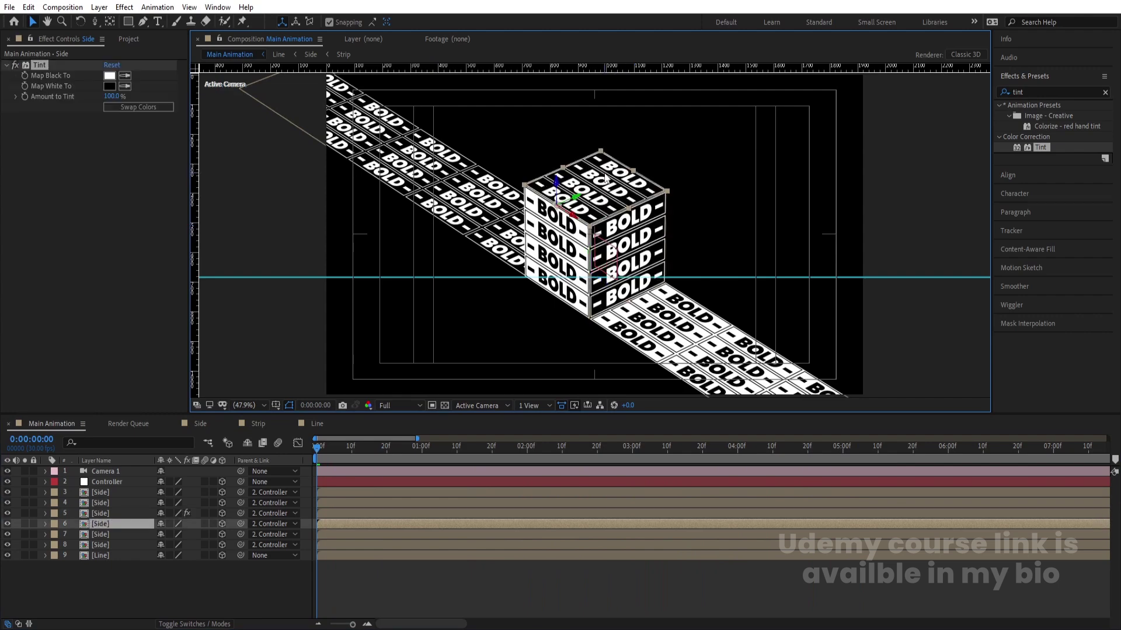
{"action": "key", "text": "space"}
{"action": "key", "text": "space"}
Paste the swapped Tint effect onto the cube's remaining two rolling faces, Side layers 3 and 7, and preview the roll
{"action": "left_click", "coordinate": [638, 202]}
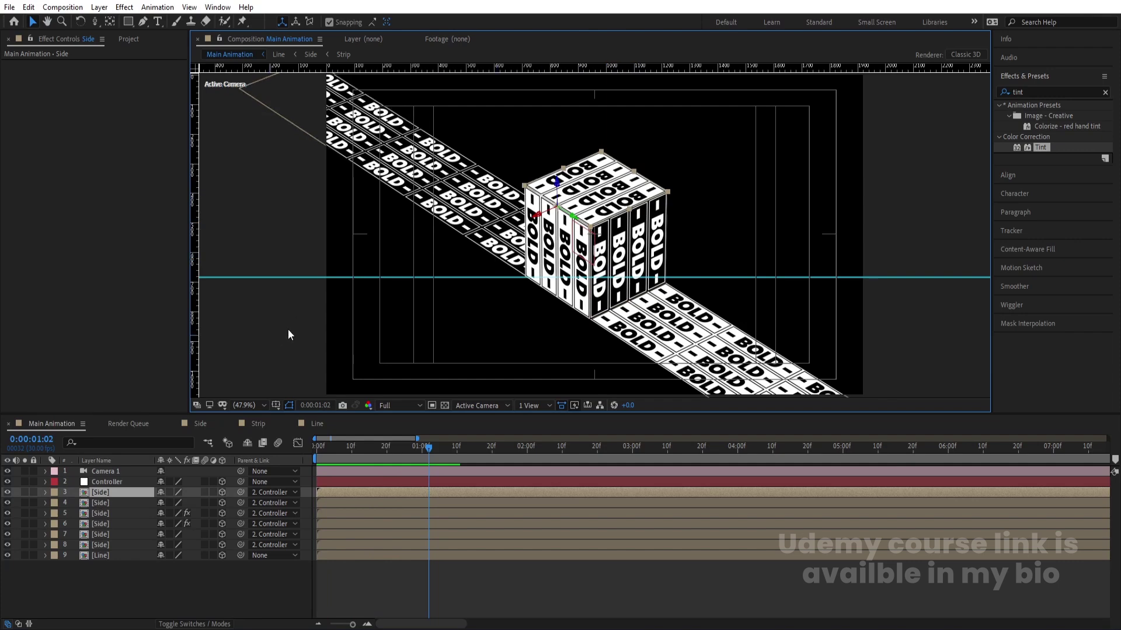
{"action": "key", "text": "ctrl+v"}
{"action": "key", "text": "space"}
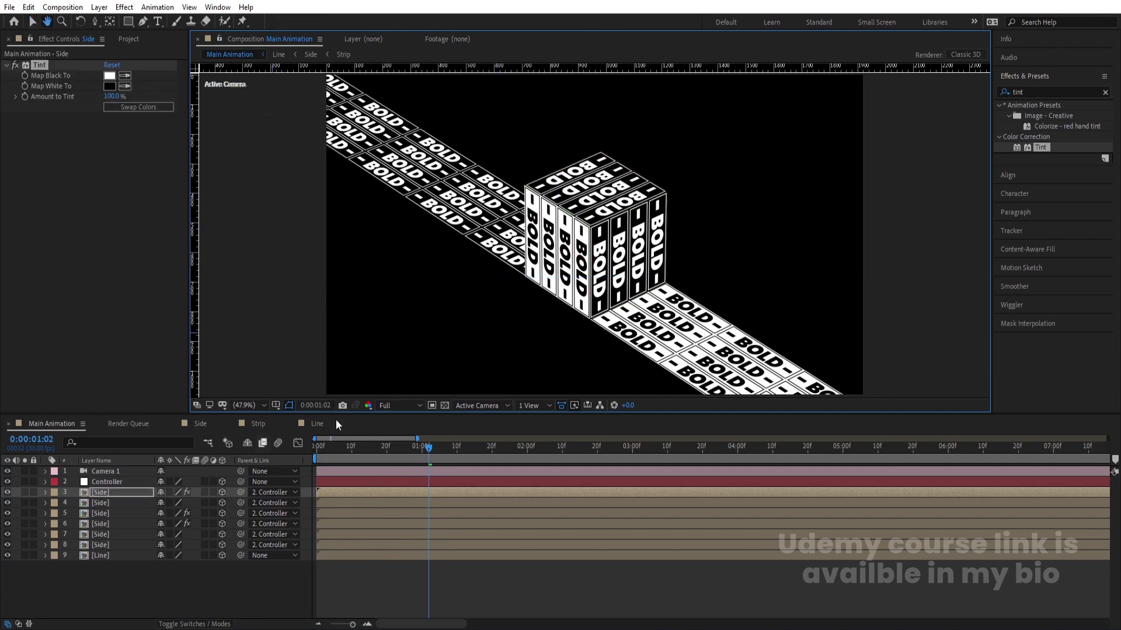
{"action": "key", "text": "space"}
{"action": "left_click", "coordinate": [645, 186]}
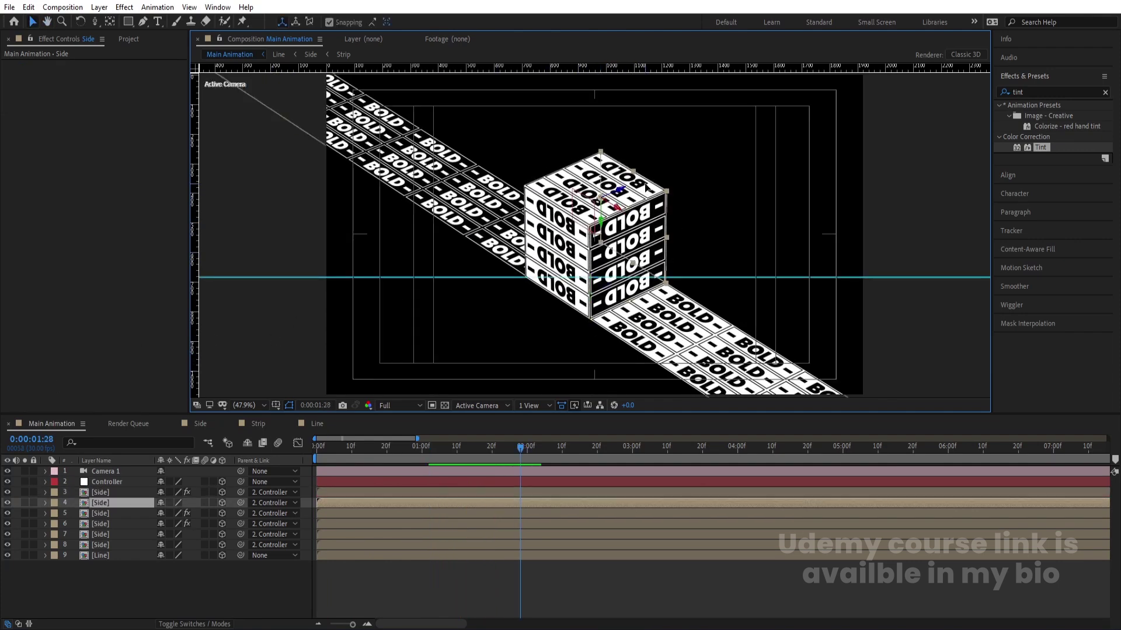
{"action": "left_click", "coordinate": [535, 193]}
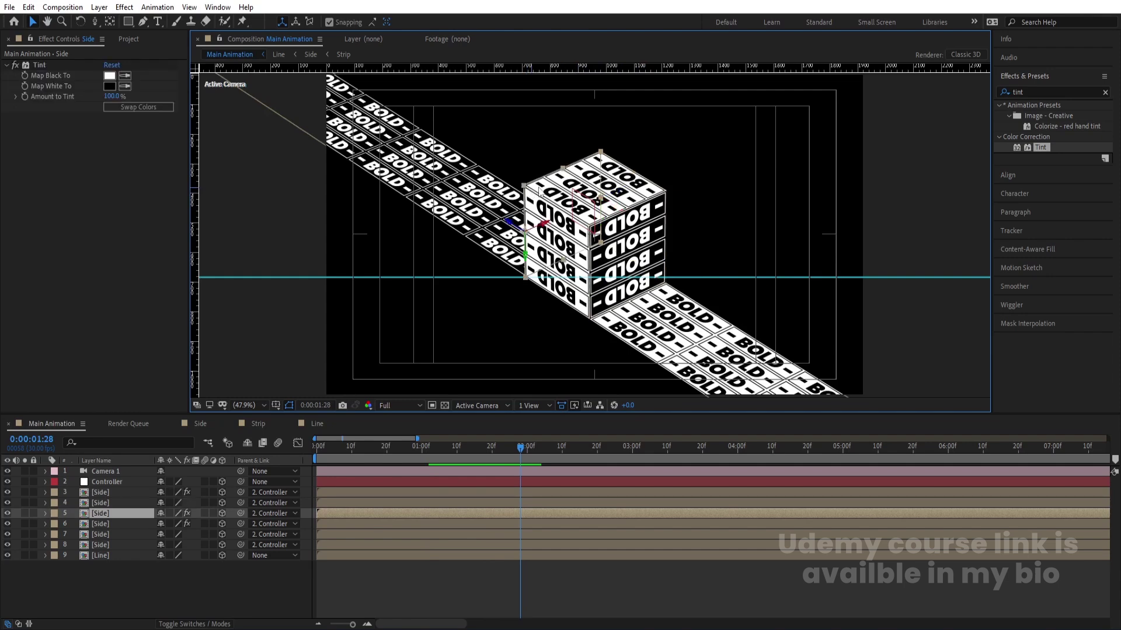
{"action": "left_click", "coordinate": [125, 524]}
{"action": "key", "text": "ctrl+v"}
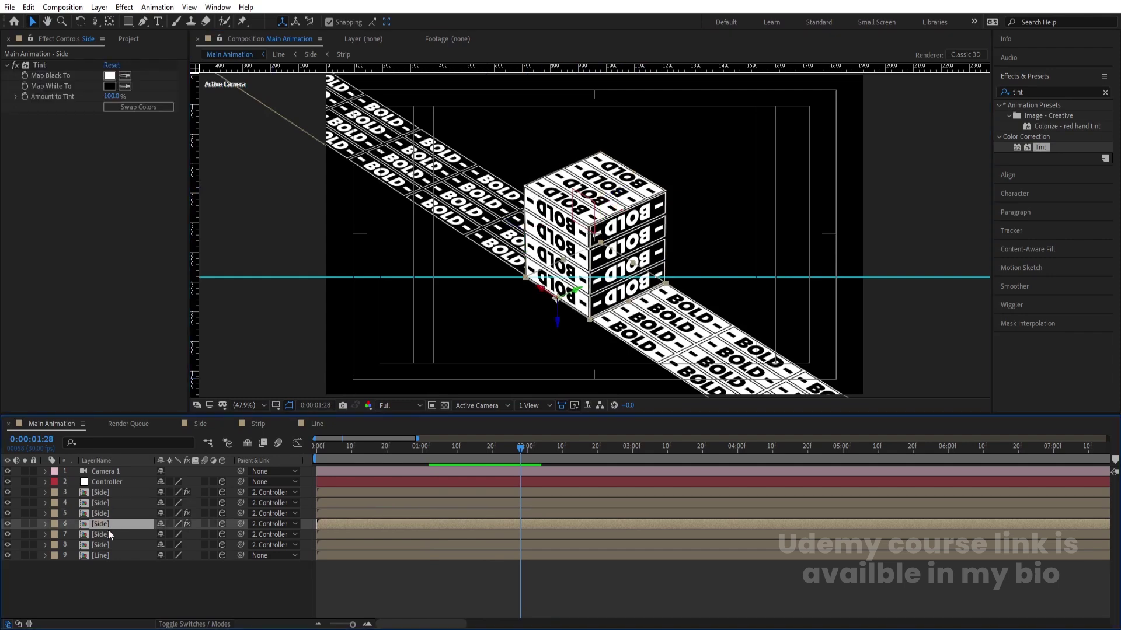
{"action": "left_click", "coordinate": [107, 534]}
{"action": "key", "text": "ctrl+v"}
{"action": "key", "text": "space"}
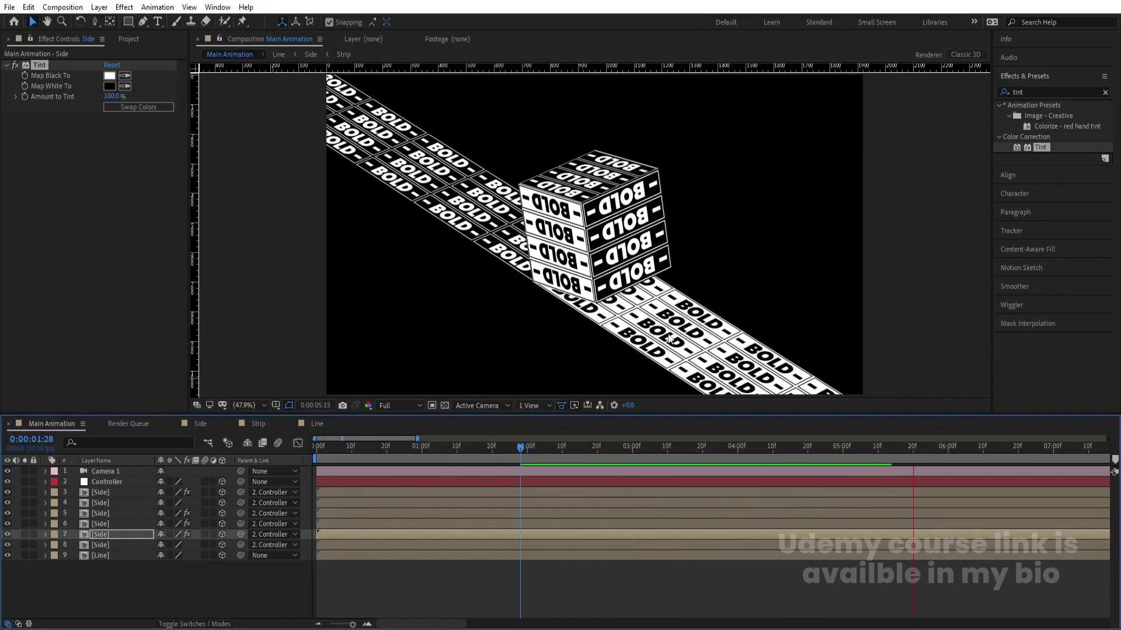
{"action": "key", "text": "space"}
Move the current time to 0:00:04:00 and end the work area there
{"action": "scroll", "coordinate": [558, 434], "scroll_direction": "down", "scroll_amount": 3}
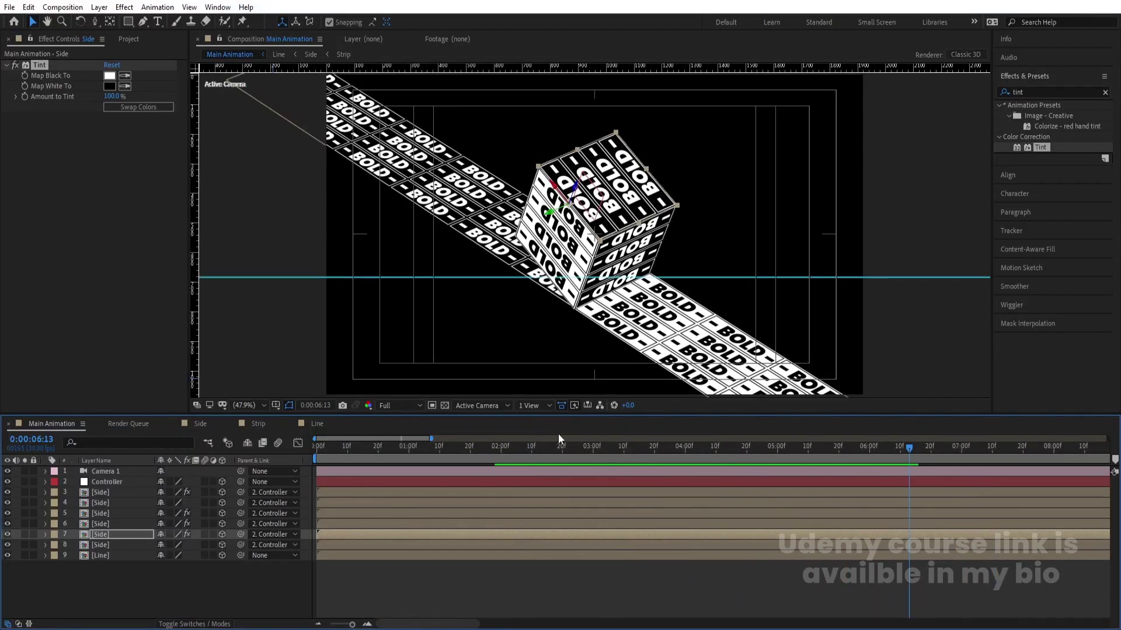
{"action": "left_click", "coordinate": [609, 448]}
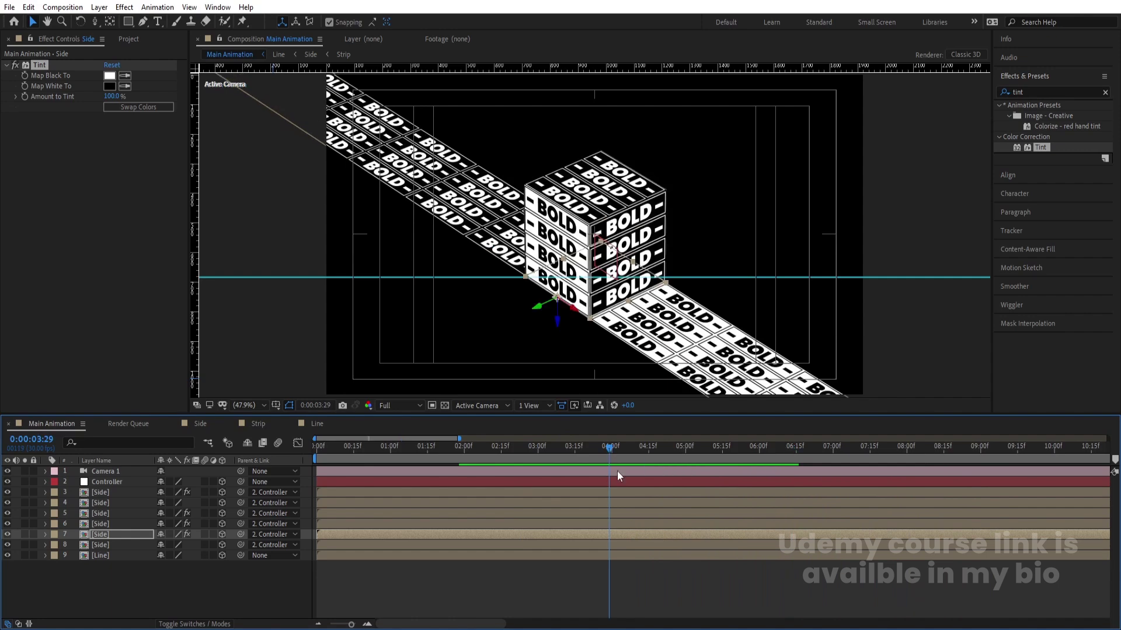
{"action": "scroll", "coordinate": [614, 458], "scroll_direction": "up", "scroll_amount": 3}
{"action": "left_click", "coordinate": [613, 453]}
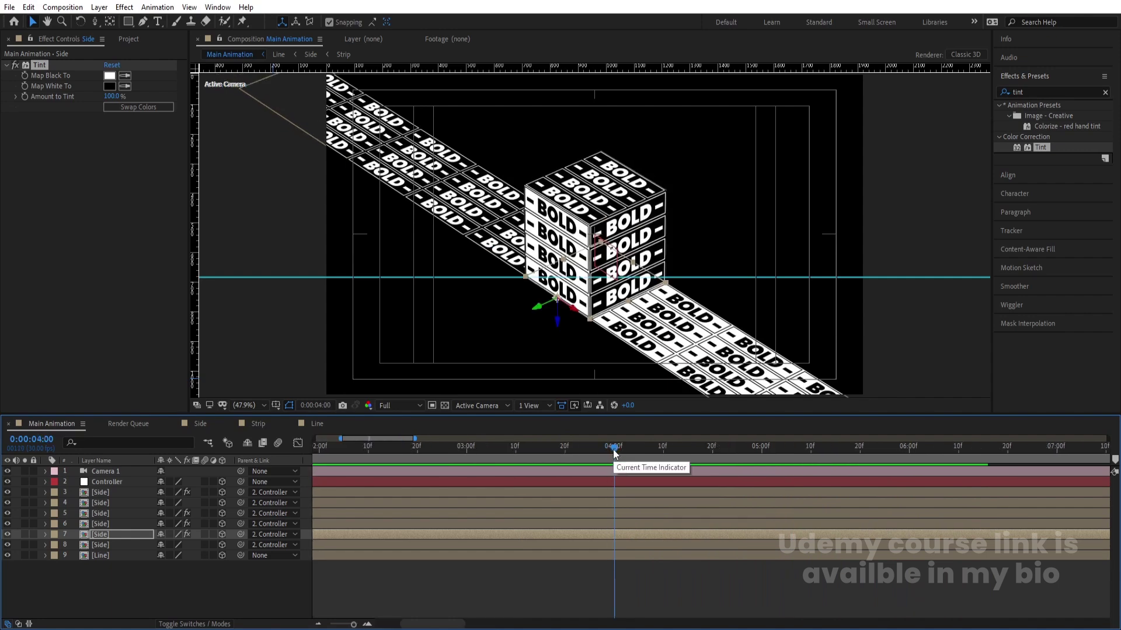
Preview the loop within the work area, return to the first frame, and fit the composition in the viewer with no layer selected
{"action": "key", "text": "space"}
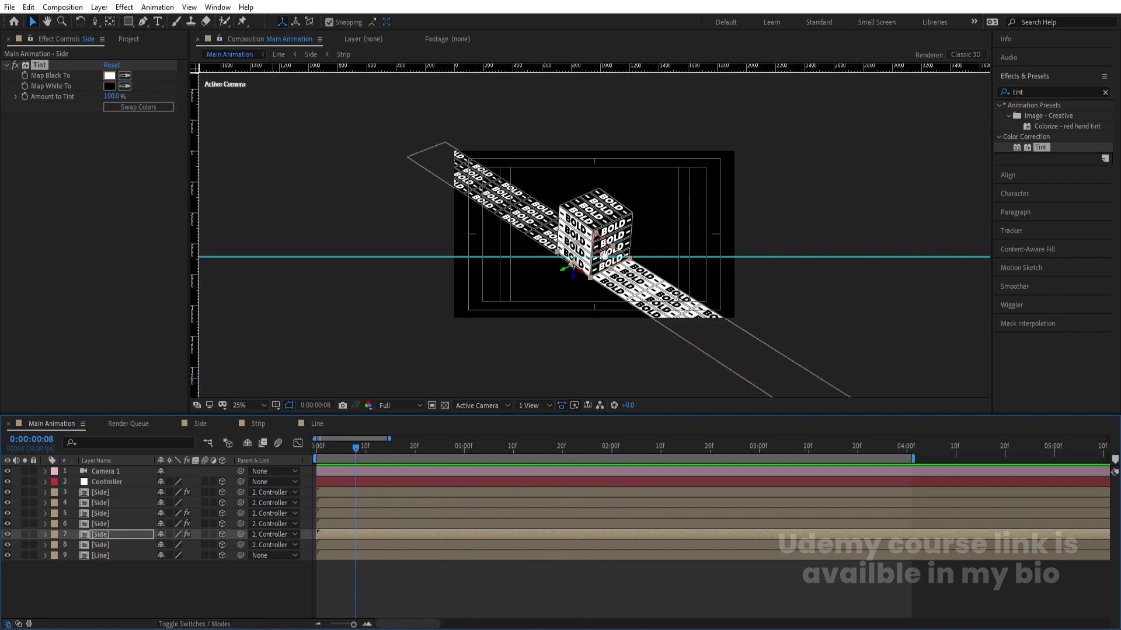
{"action": "key", "text": "space"}
{"action": "key", "text": "space"}
{"action": "left_click_drag", "start_coordinate": [367, 445], "coordinate": [317, 446]}
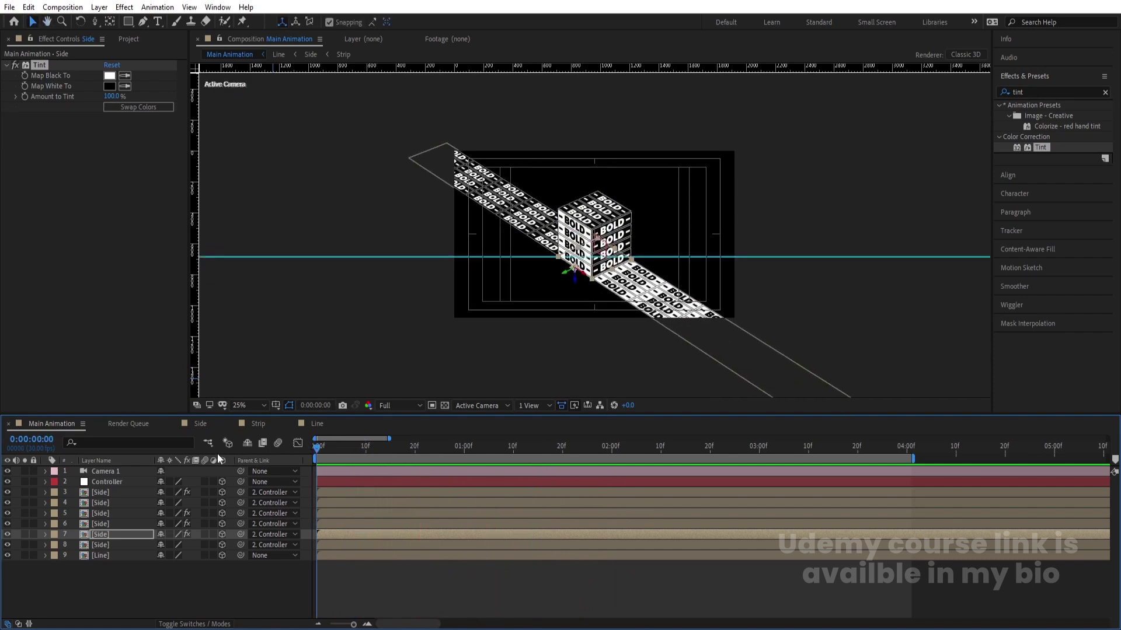
{"action": "left_click", "coordinate": [258, 594]}
{"action": "left_click", "coordinate": [262, 405]}
{"action": "left_click", "coordinate": [241, 185]}
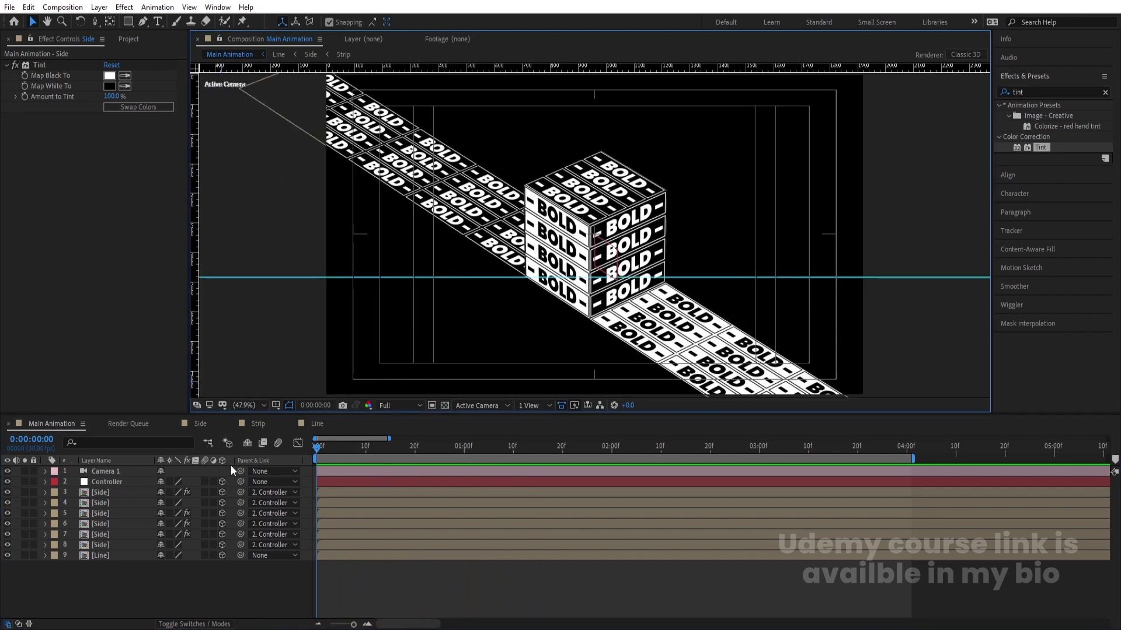